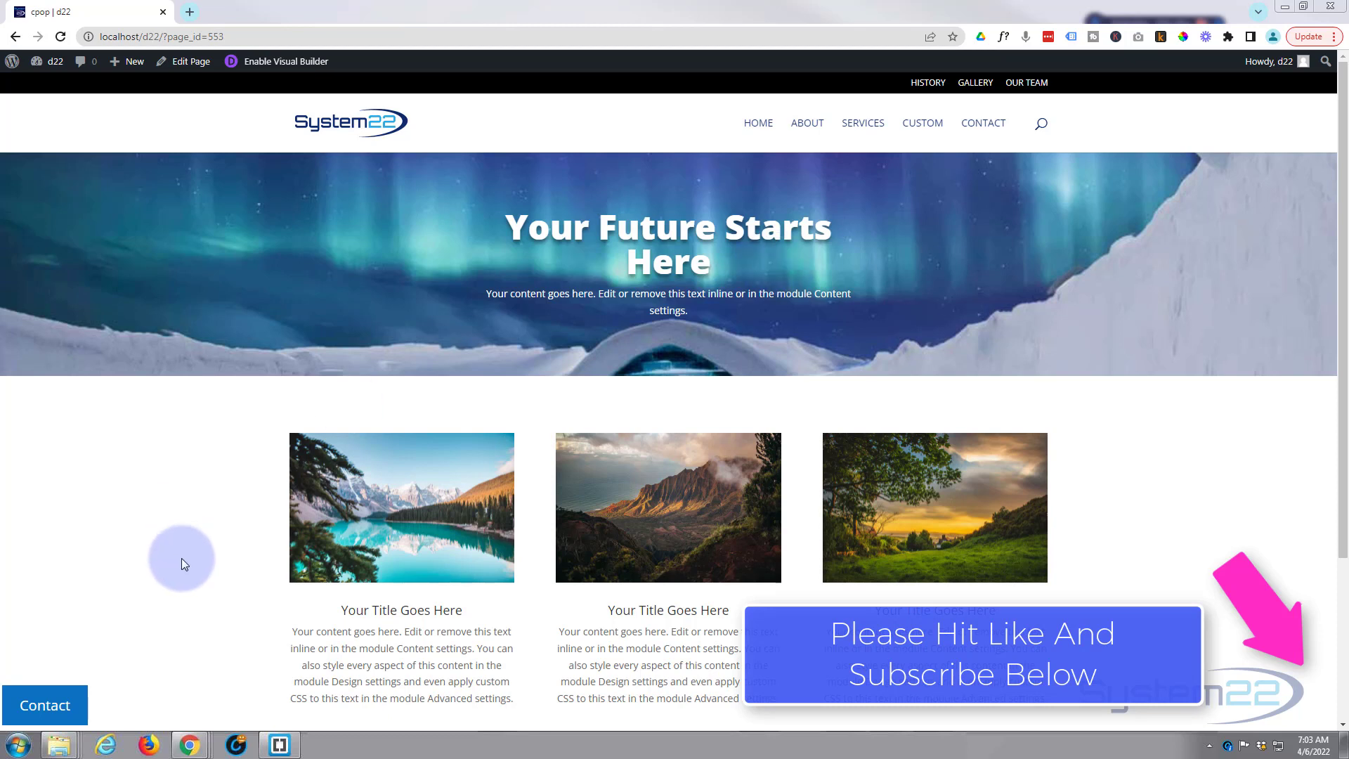
# Step: Test the existing contact form popup by opening and closing it several times
pyautogui.click(39, 706)
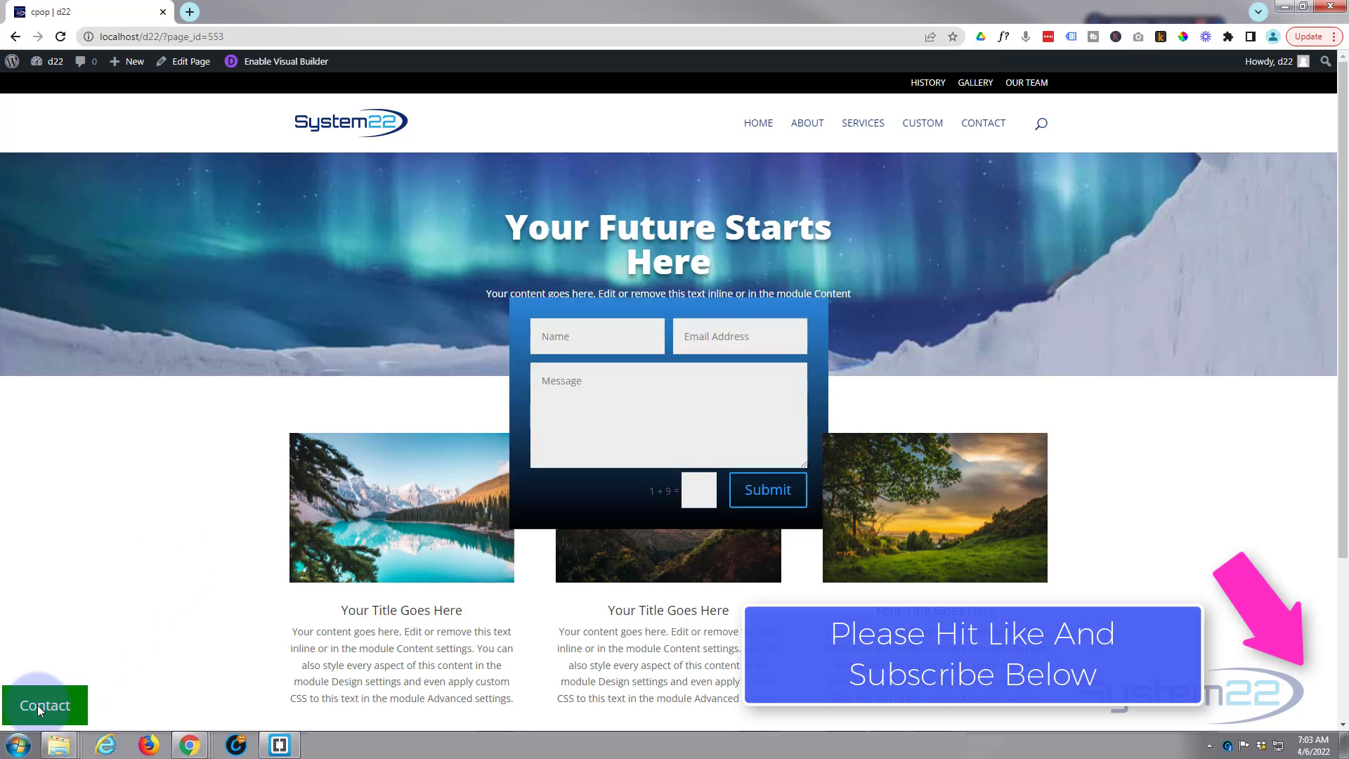
pyautogui.click(56, 705)
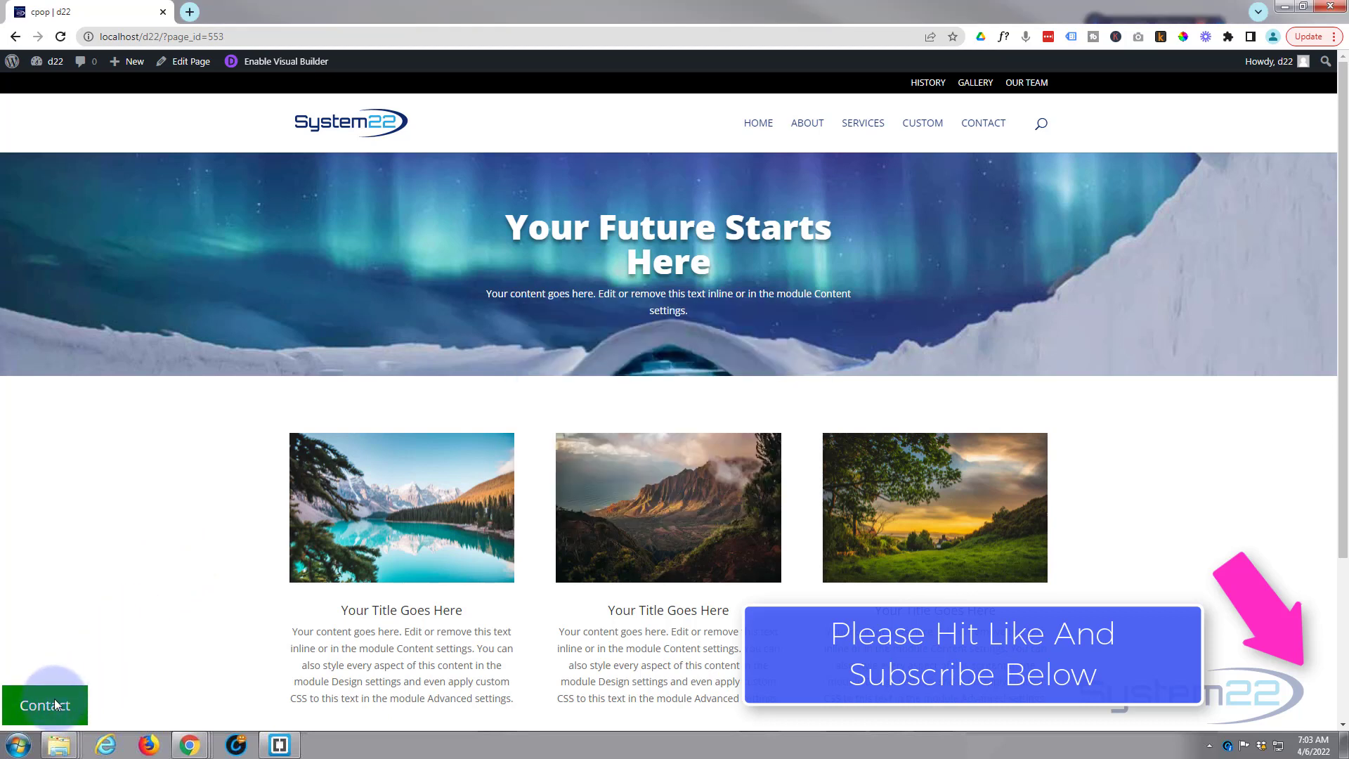
pyautogui.click(56, 705)
pyautogui.click(56, 705)
pyautogui.scroll(-3, 213, 551)
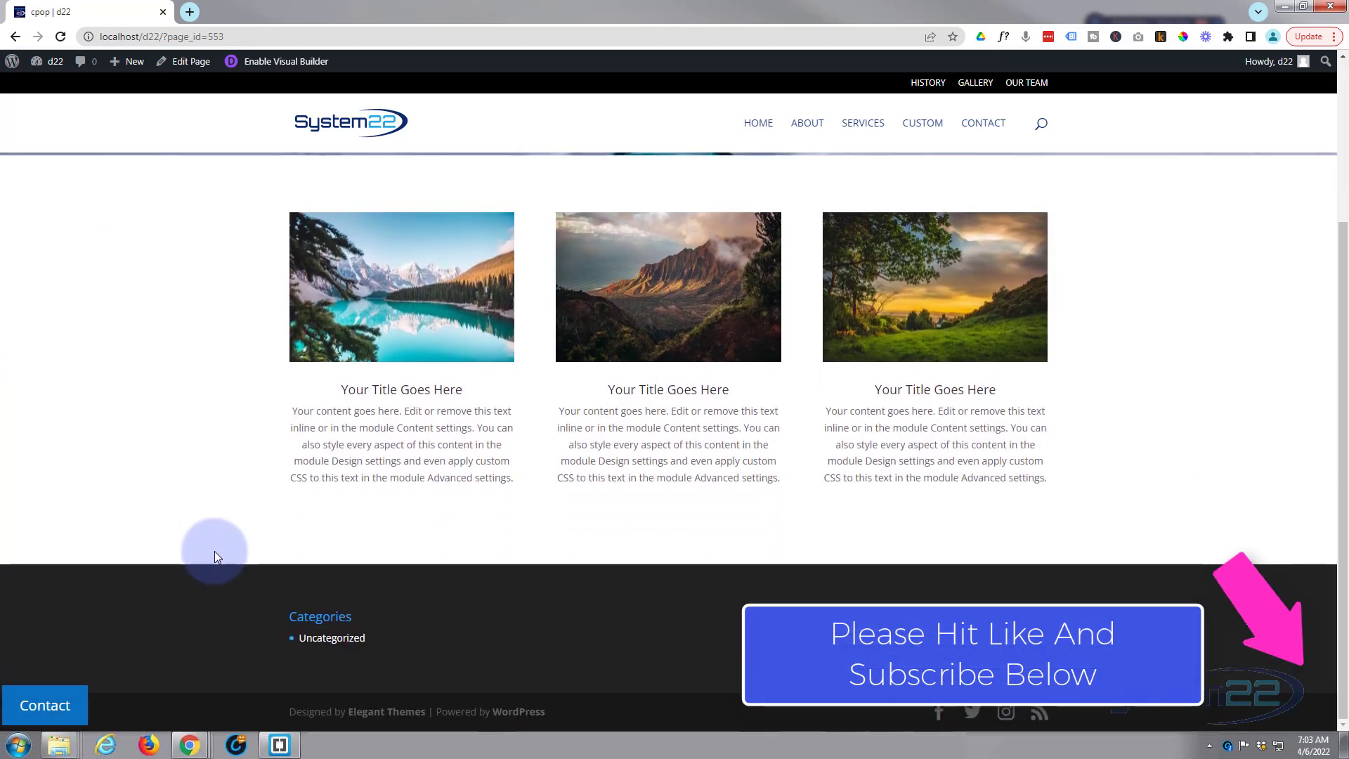
pyautogui.scroll(3, 144, 671)
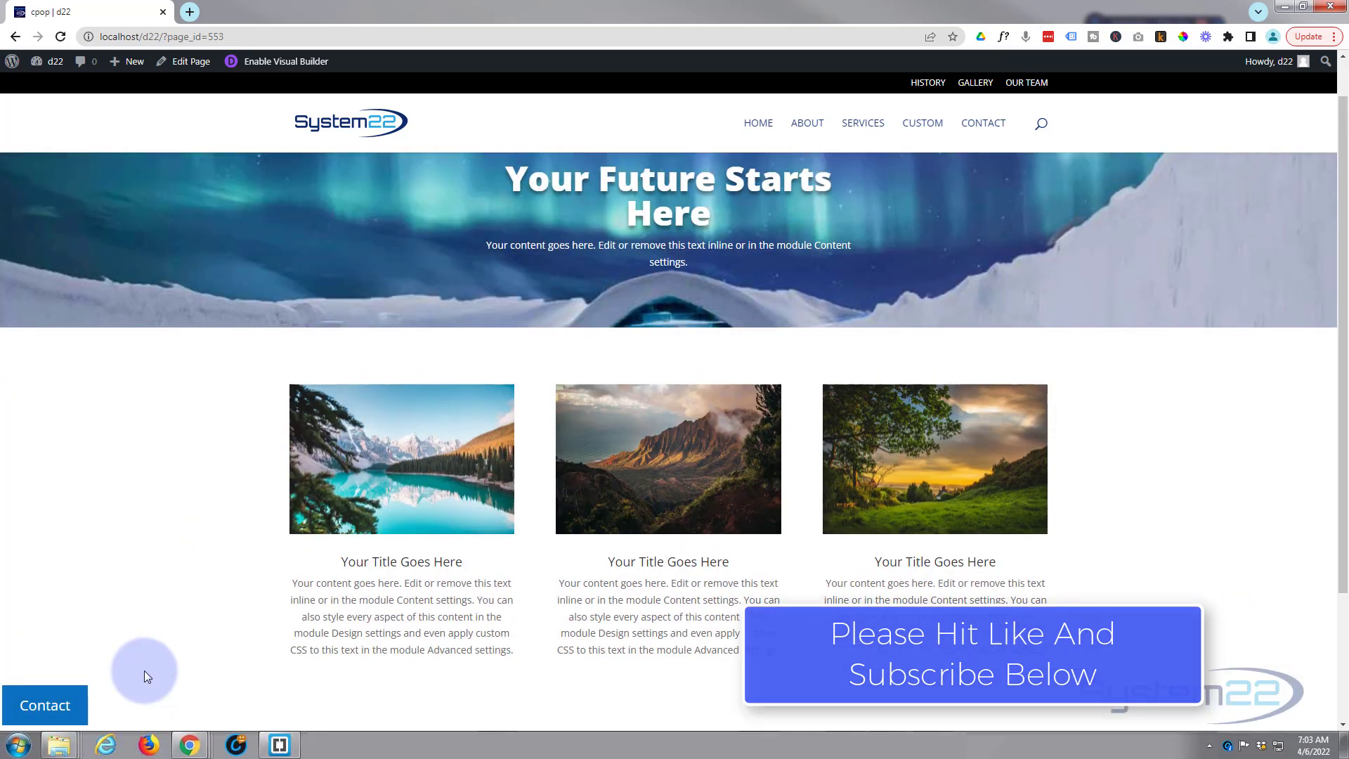
pyautogui.scroll(-3, 145, 668)
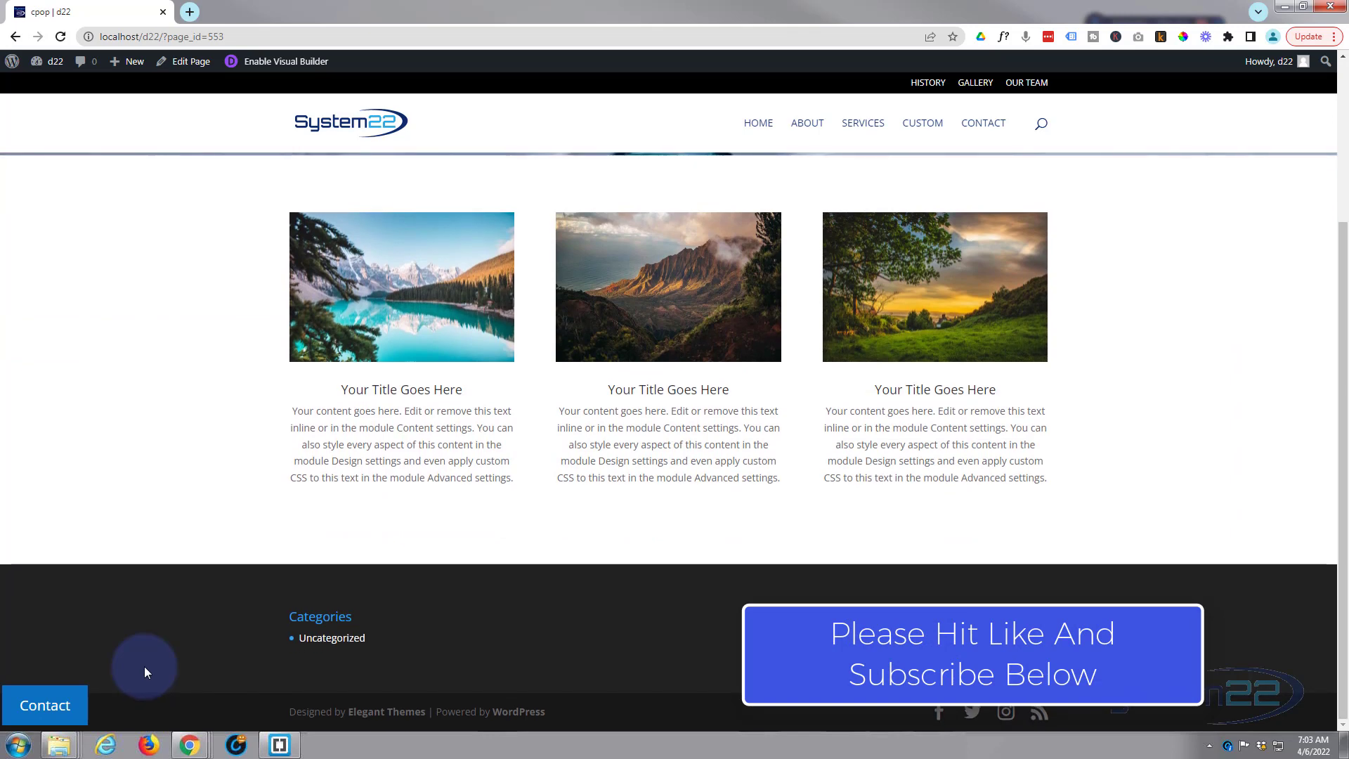
pyautogui.scroll(3, 144, 666)
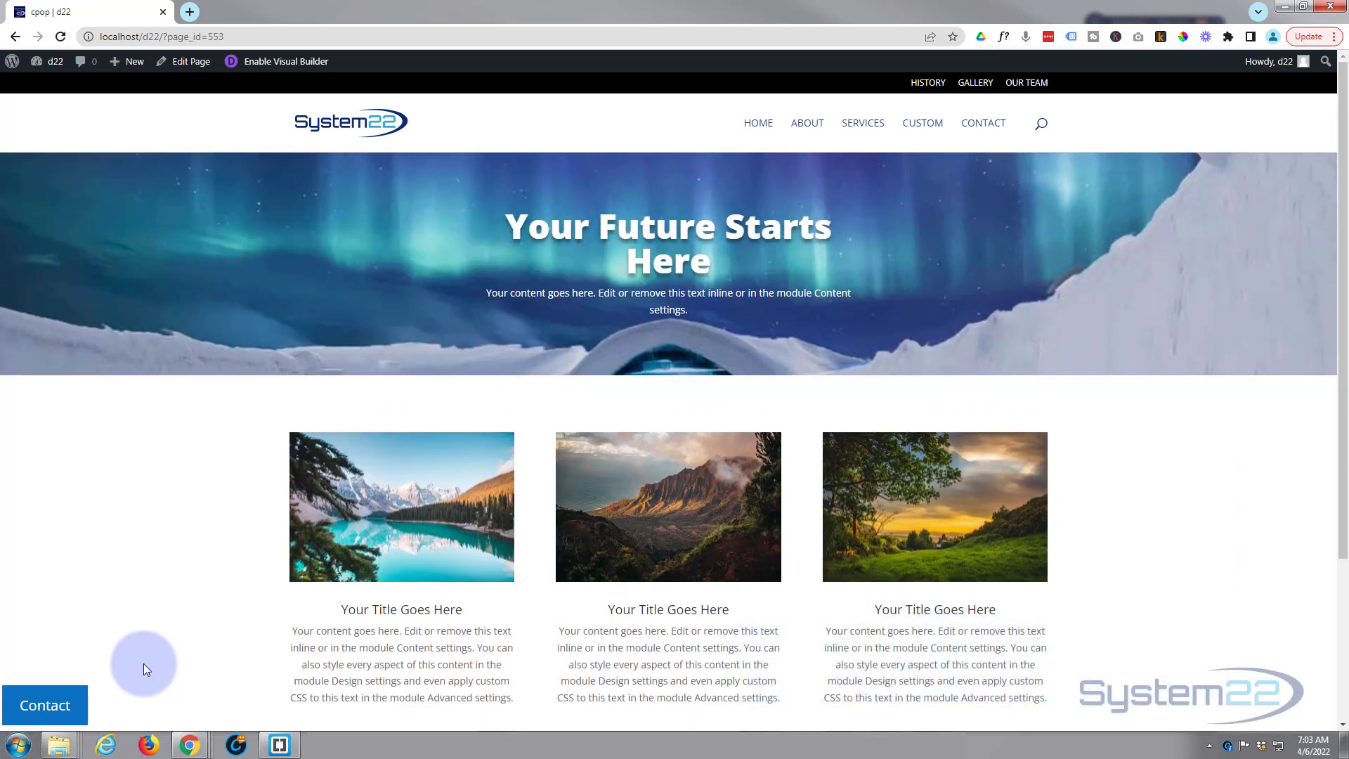
pyautogui.click(27, 706)
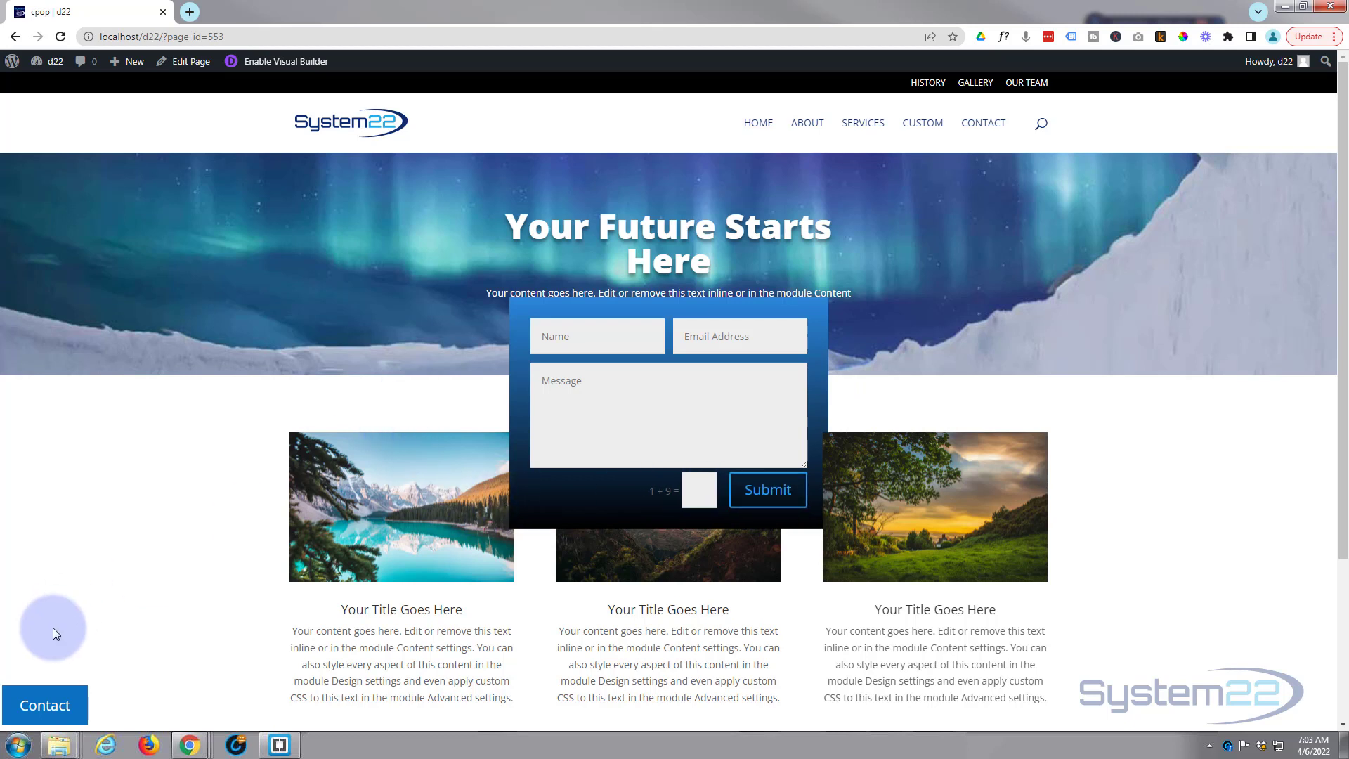
pyautogui.click(48, 706)
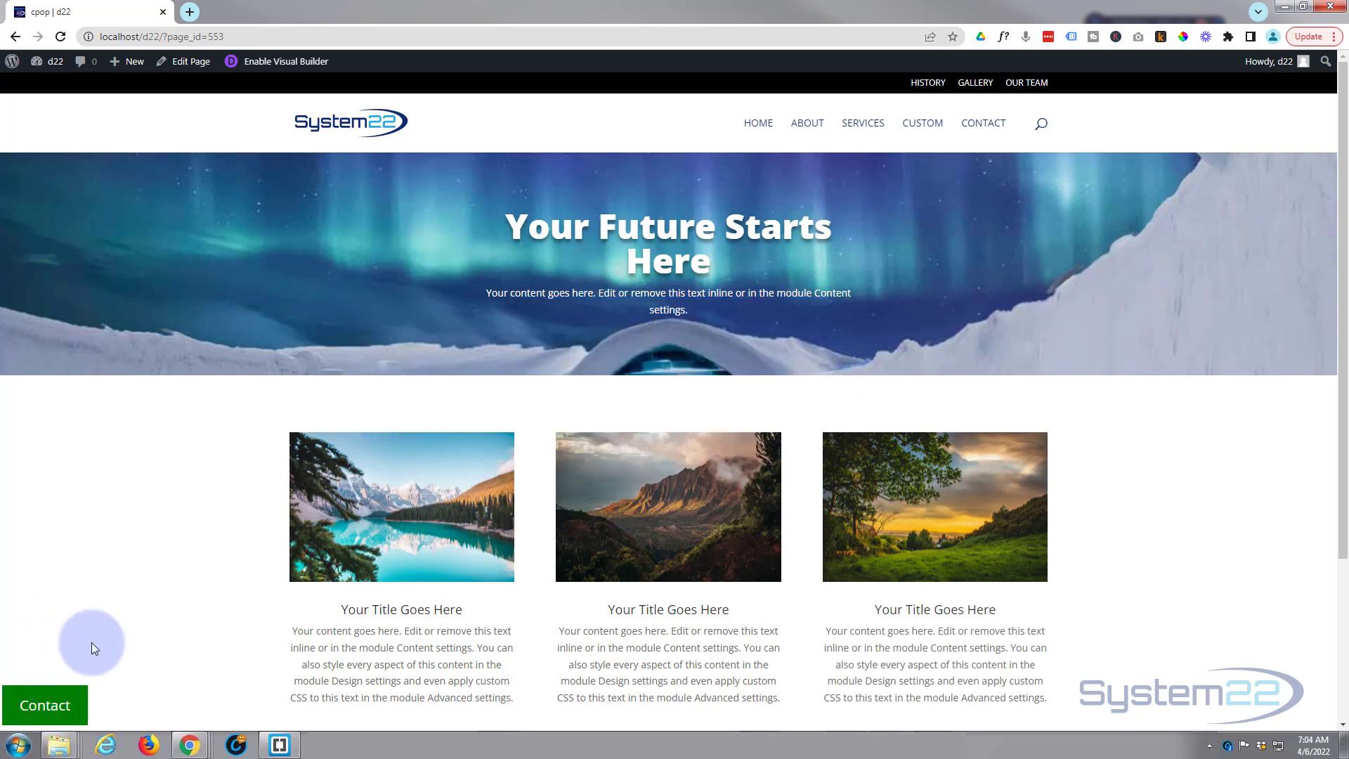
# Step: Start a new page in a background tab, title it 'new popup', and build it with Divi
pyautogui.moveTo(136, 64)
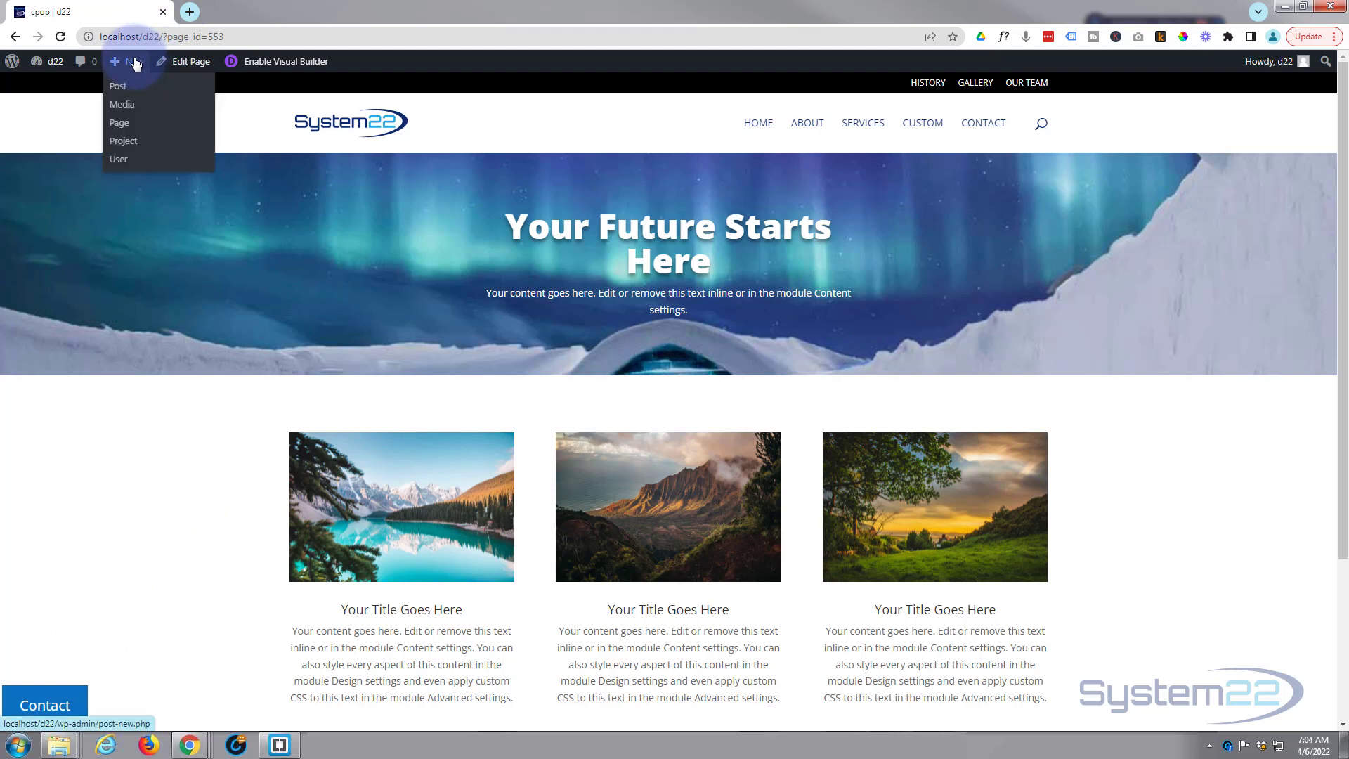
pyautogui.middleClick(119, 124)
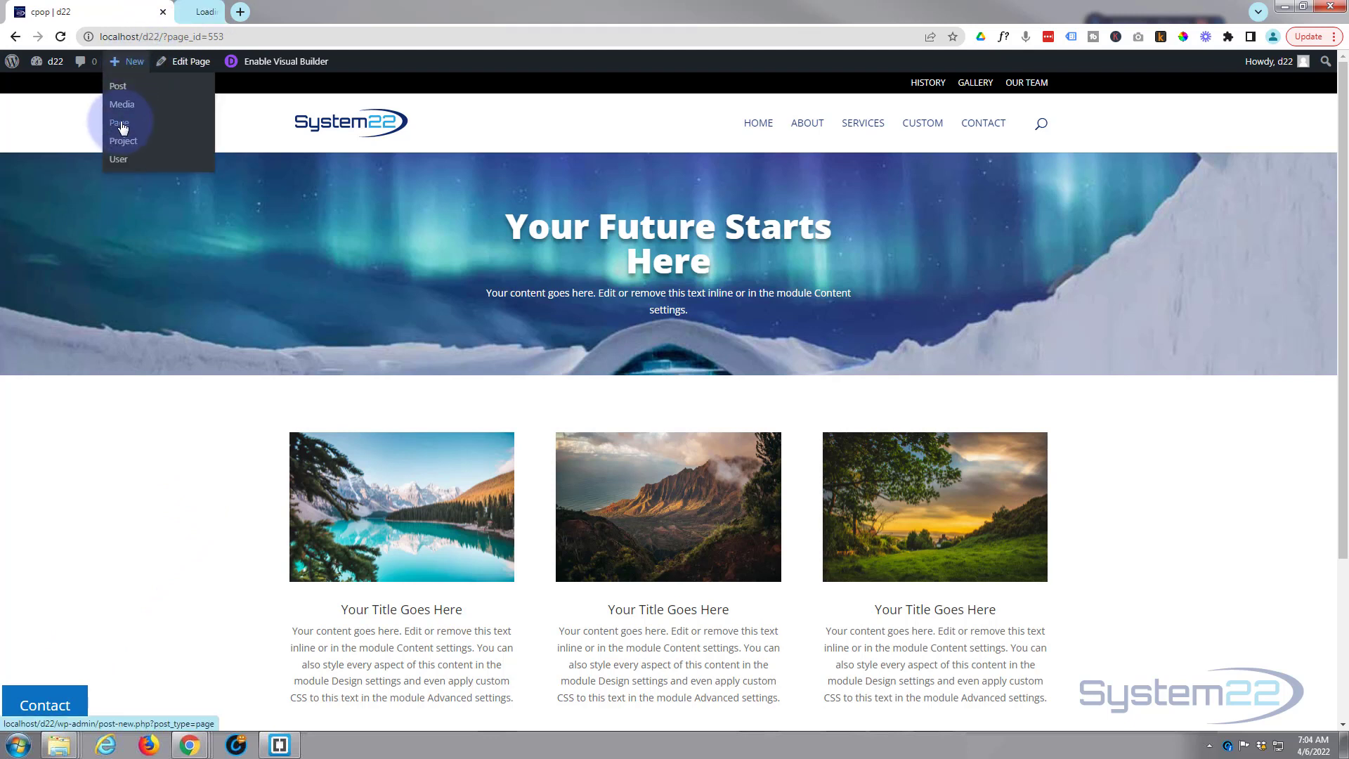
pyautogui.click(254, 10)
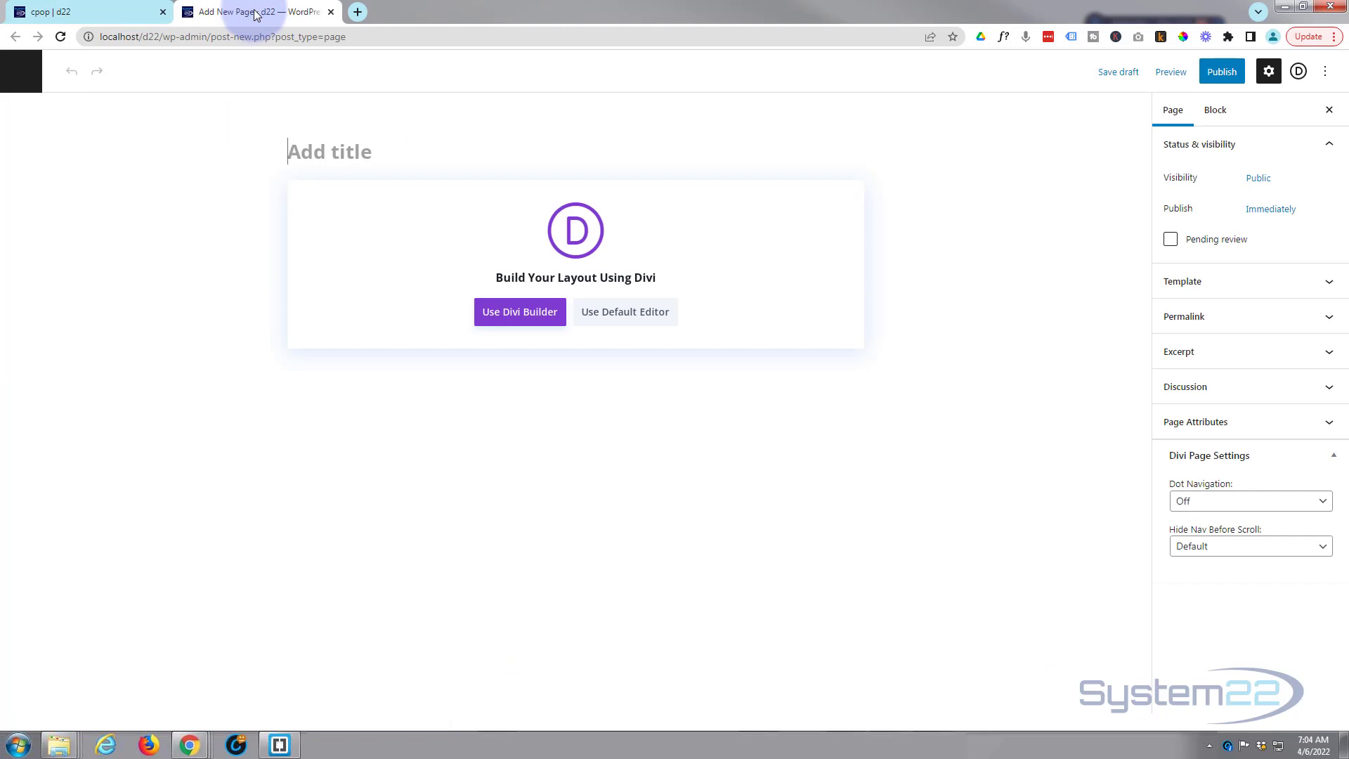
pyautogui.write('new po')
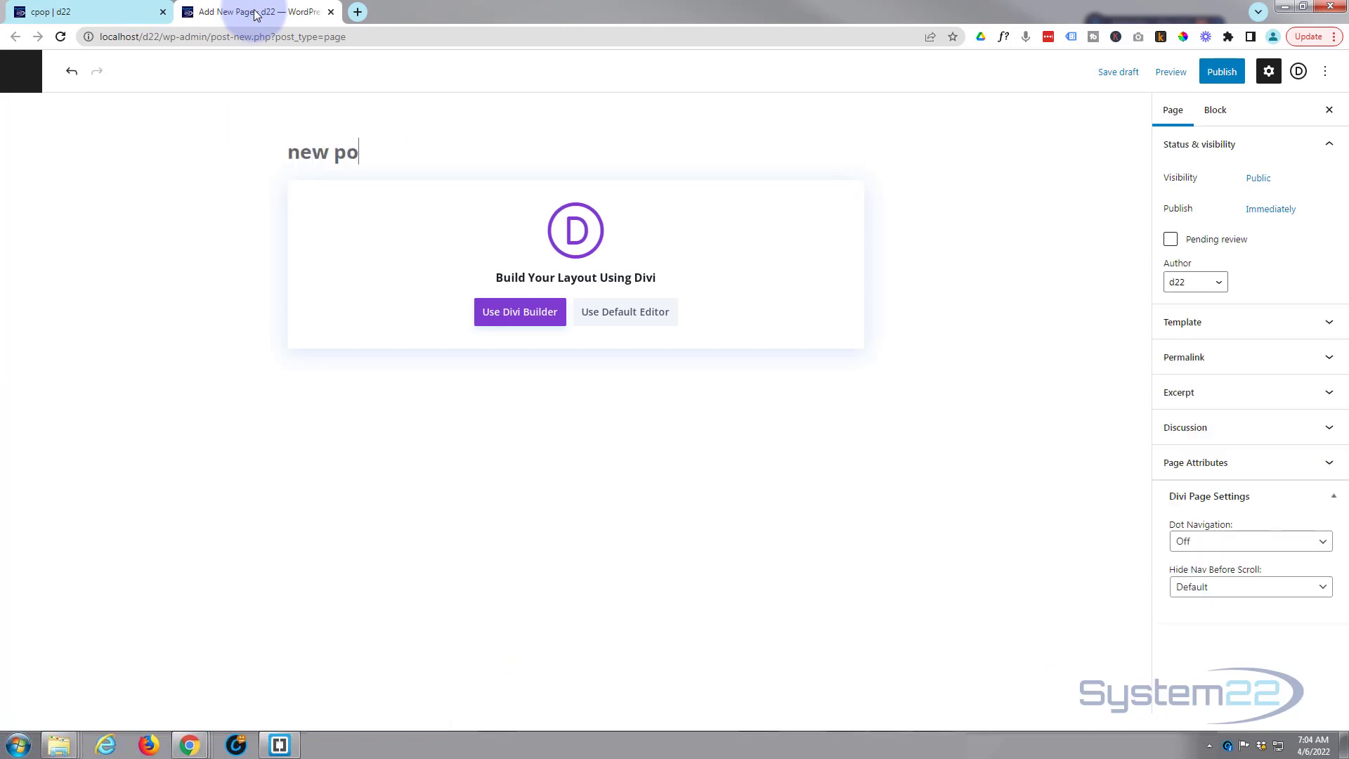
pyautogui.write('pup')
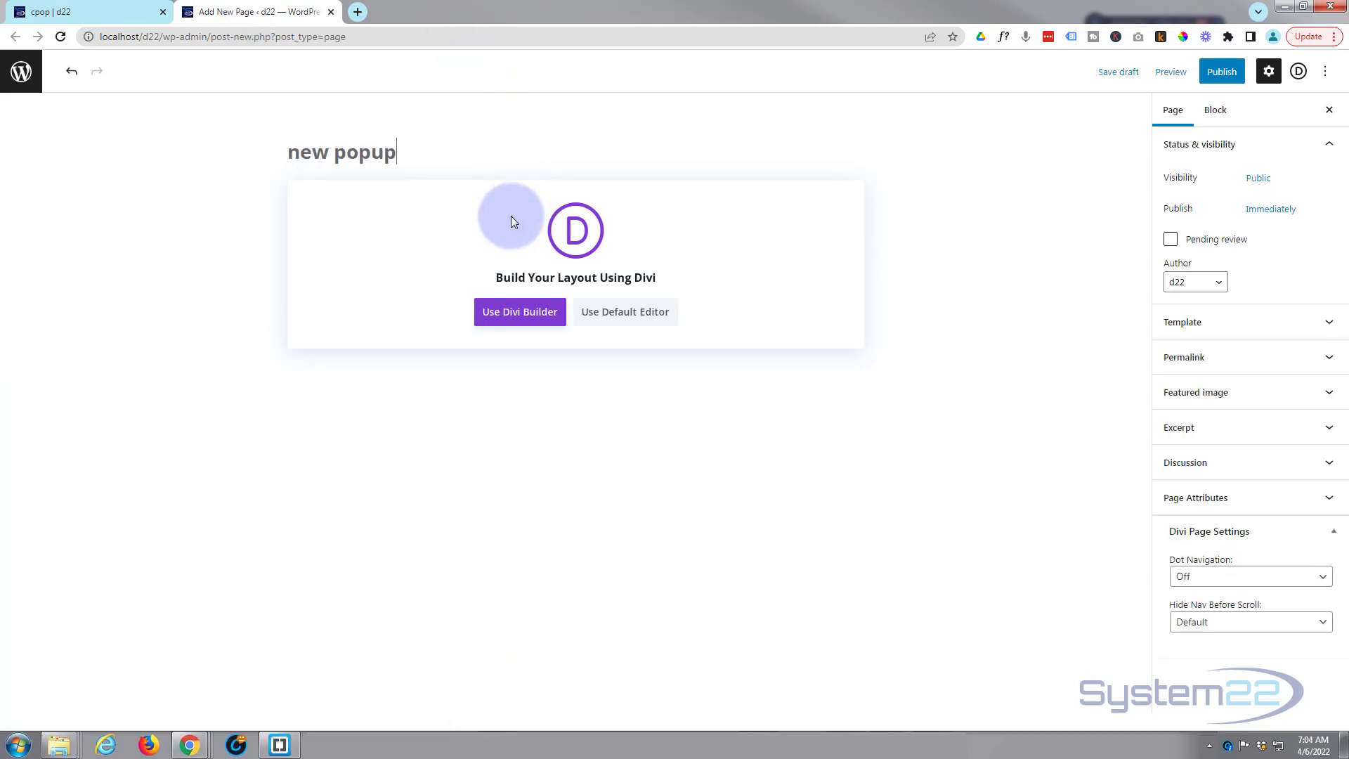
pyautogui.click(520, 318)
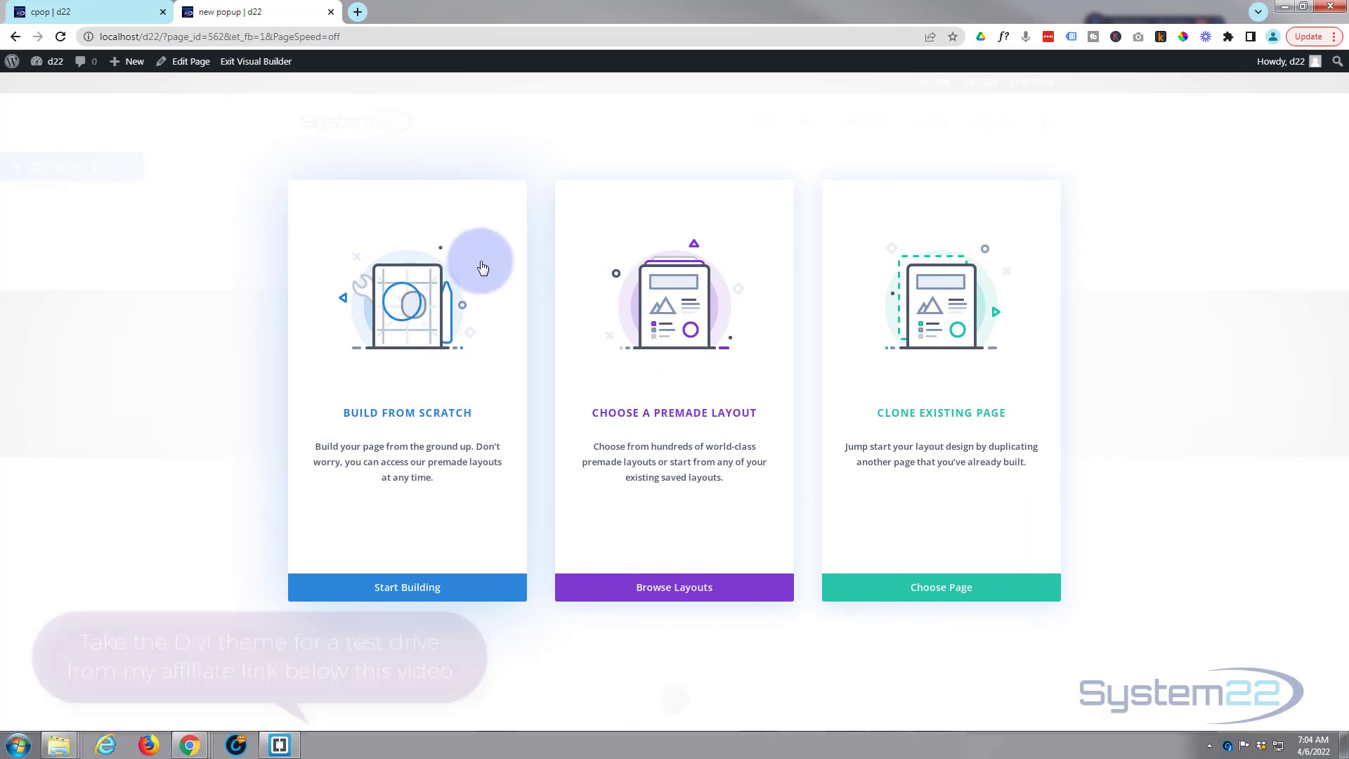
# Step: Load the 'cpop' layout from Your Saved Layouts
pyautogui.click(664, 590)
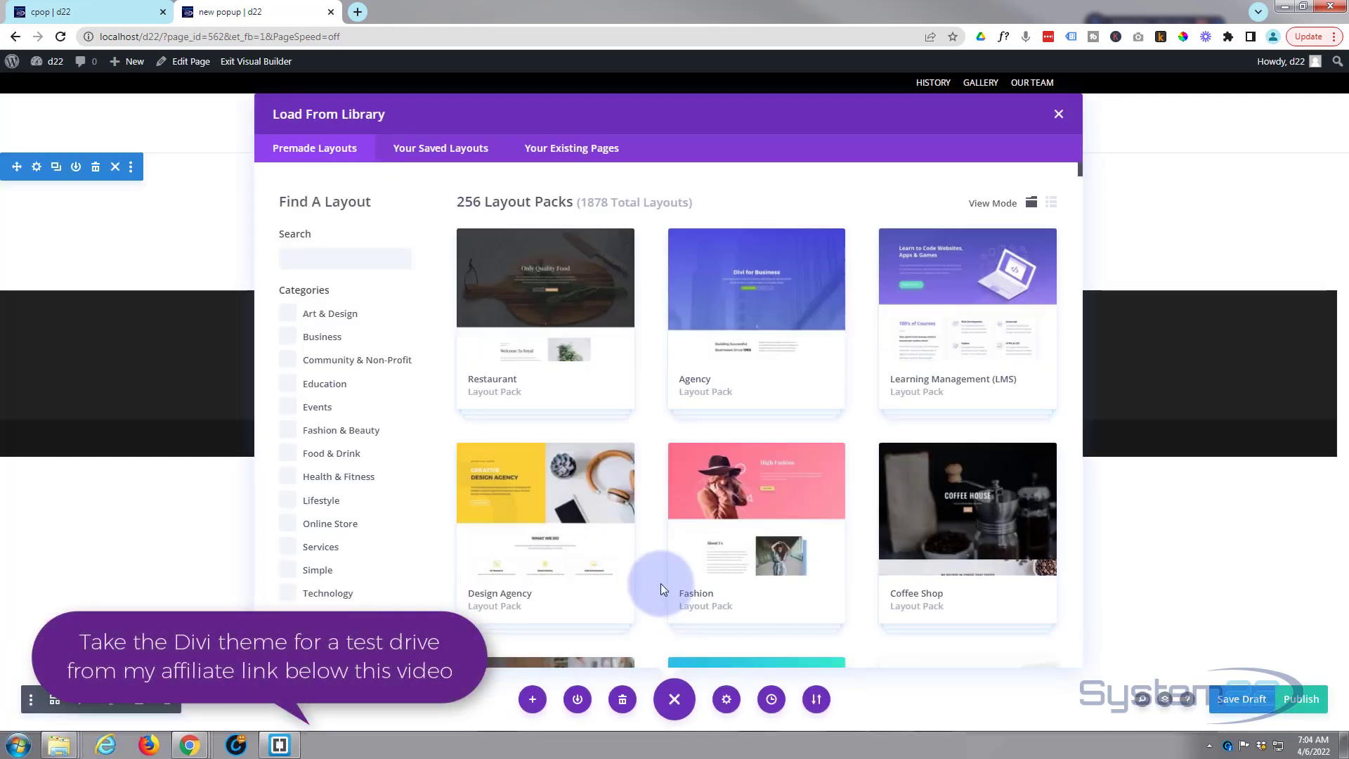
pyautogui.click(475, 156)
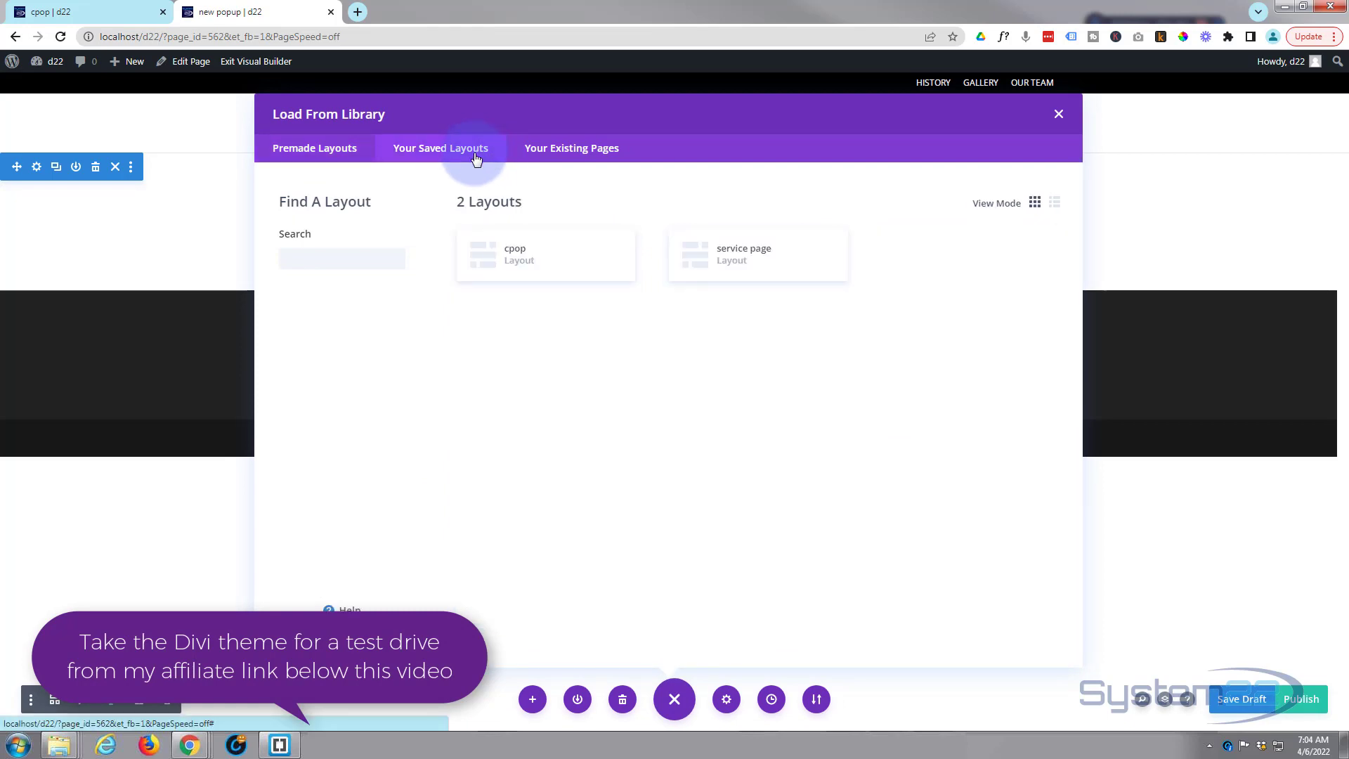
pyautogui.click(529, 253)
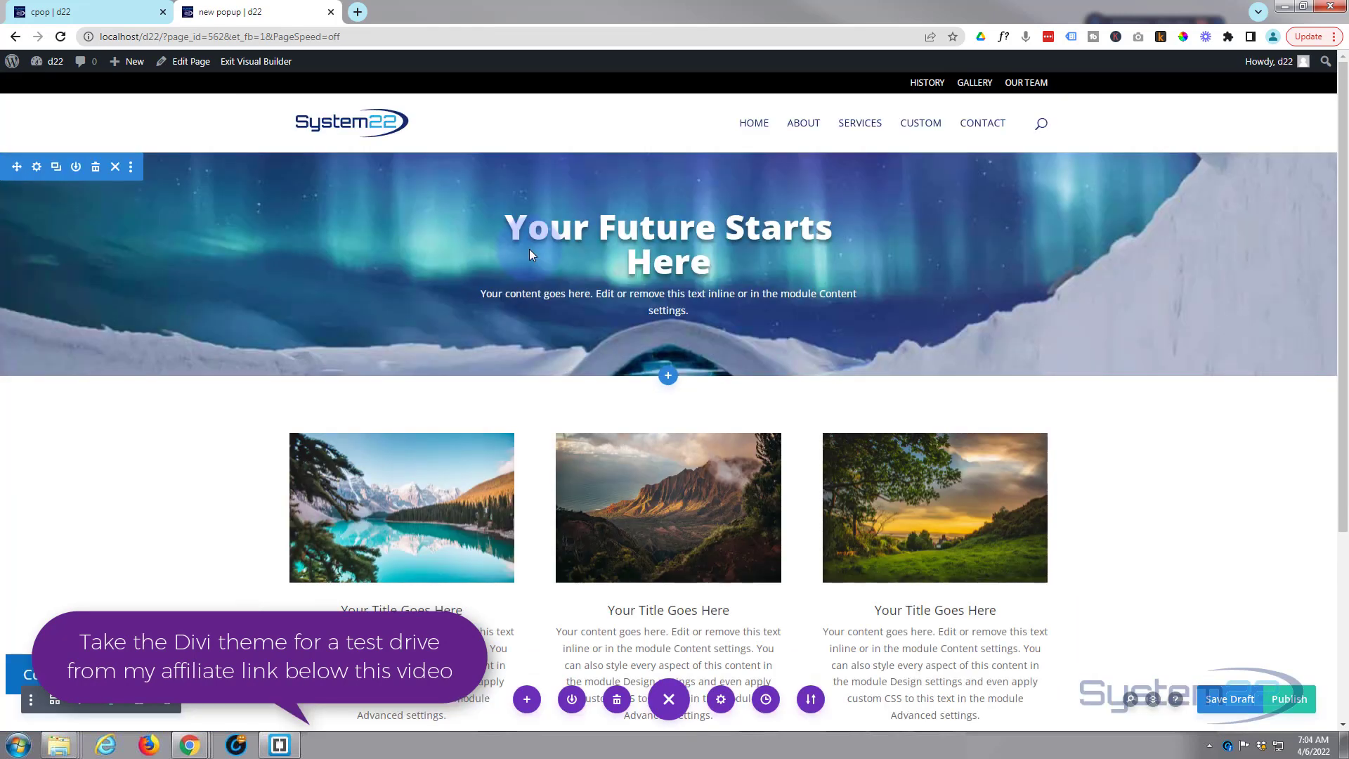
# Step: Exit the contact form module and delete the empty row below the image columns
pyautogui.scroll(-1, 184, 521)
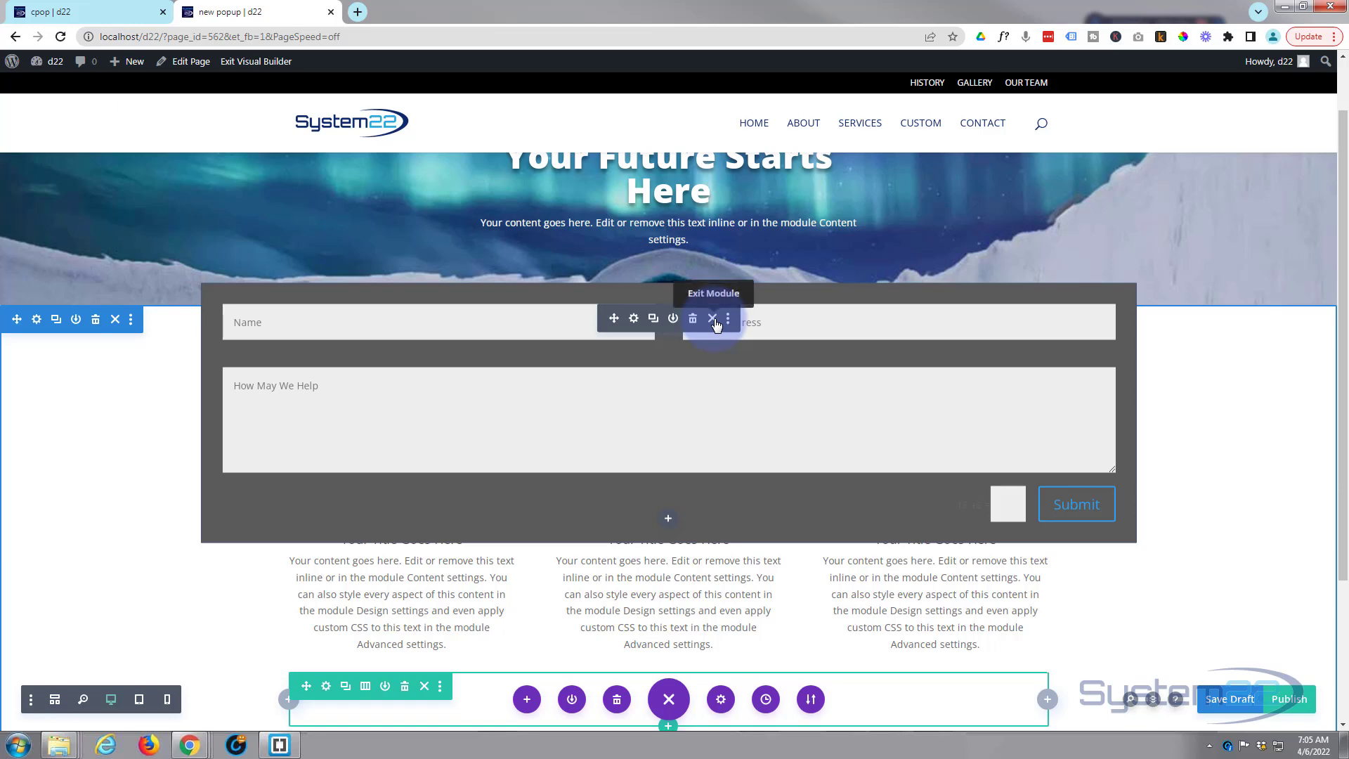
pyautogui.click(713, 320)
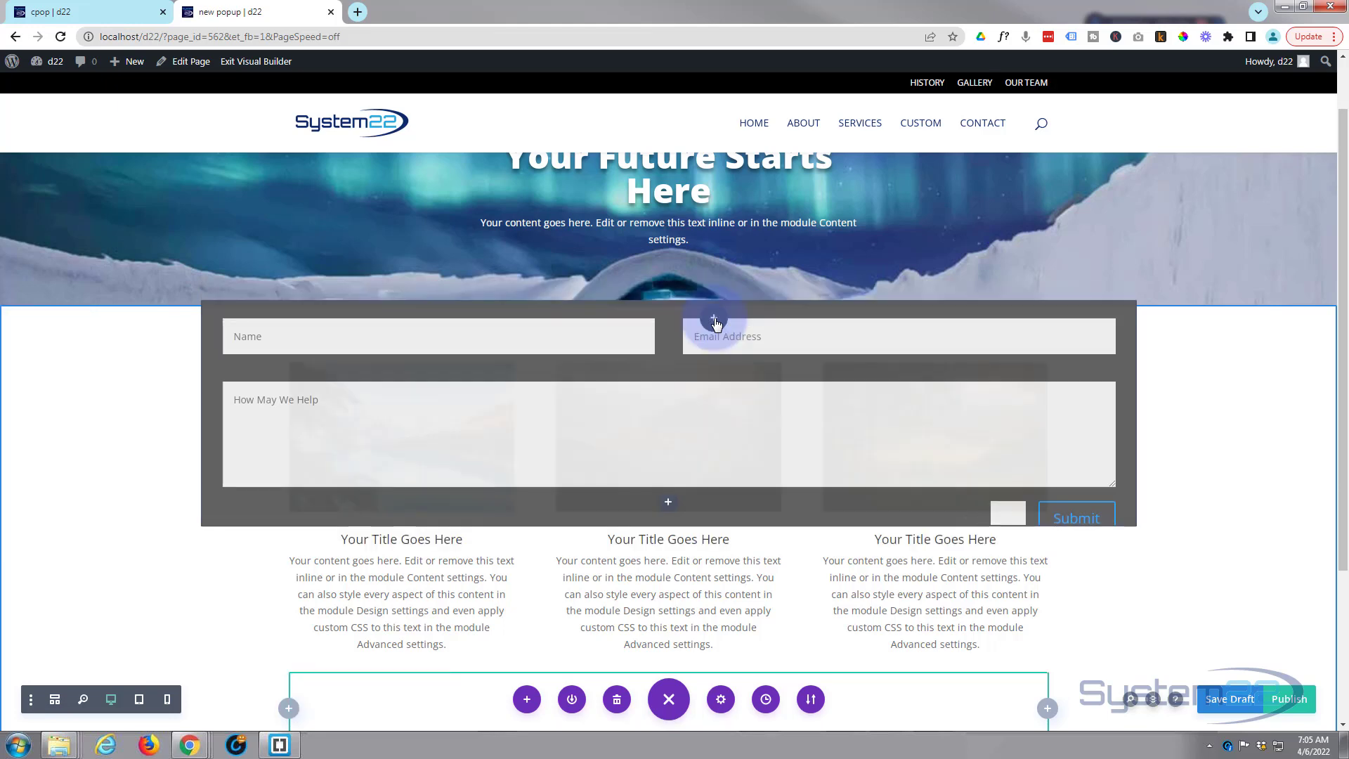
pyautogui.scroll(-3, 699, 313)
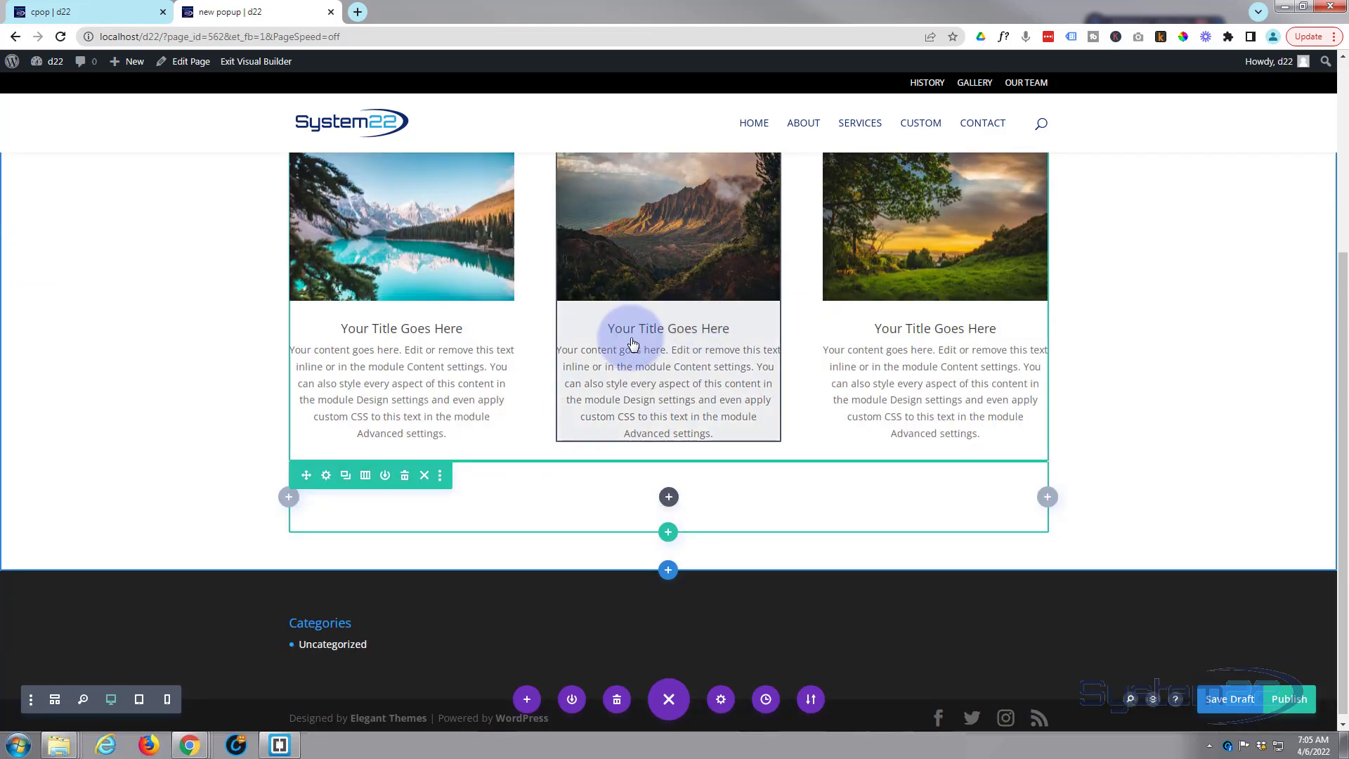
pyautogui.click(404, 476)
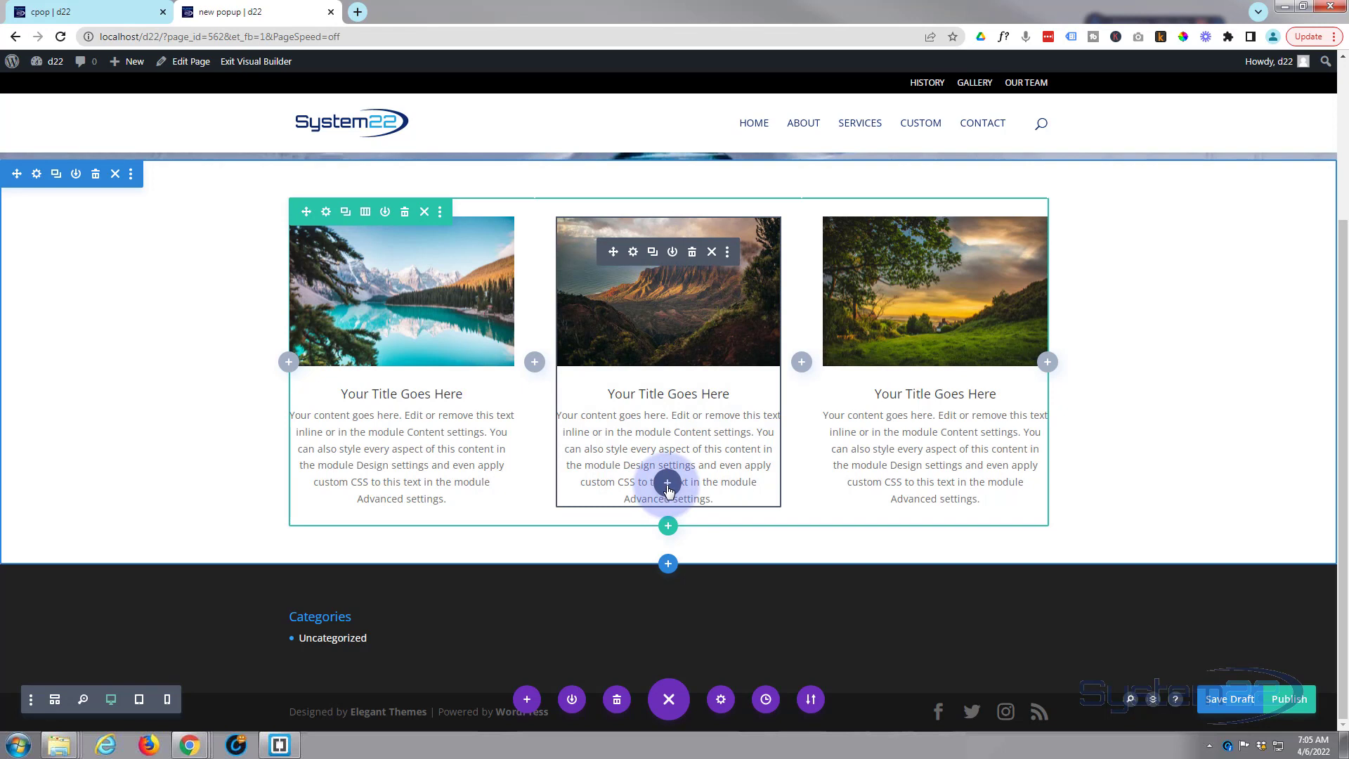
# Step: Insert a Contact Form module into the middle column below its text
pyautogui.click(667, 482)
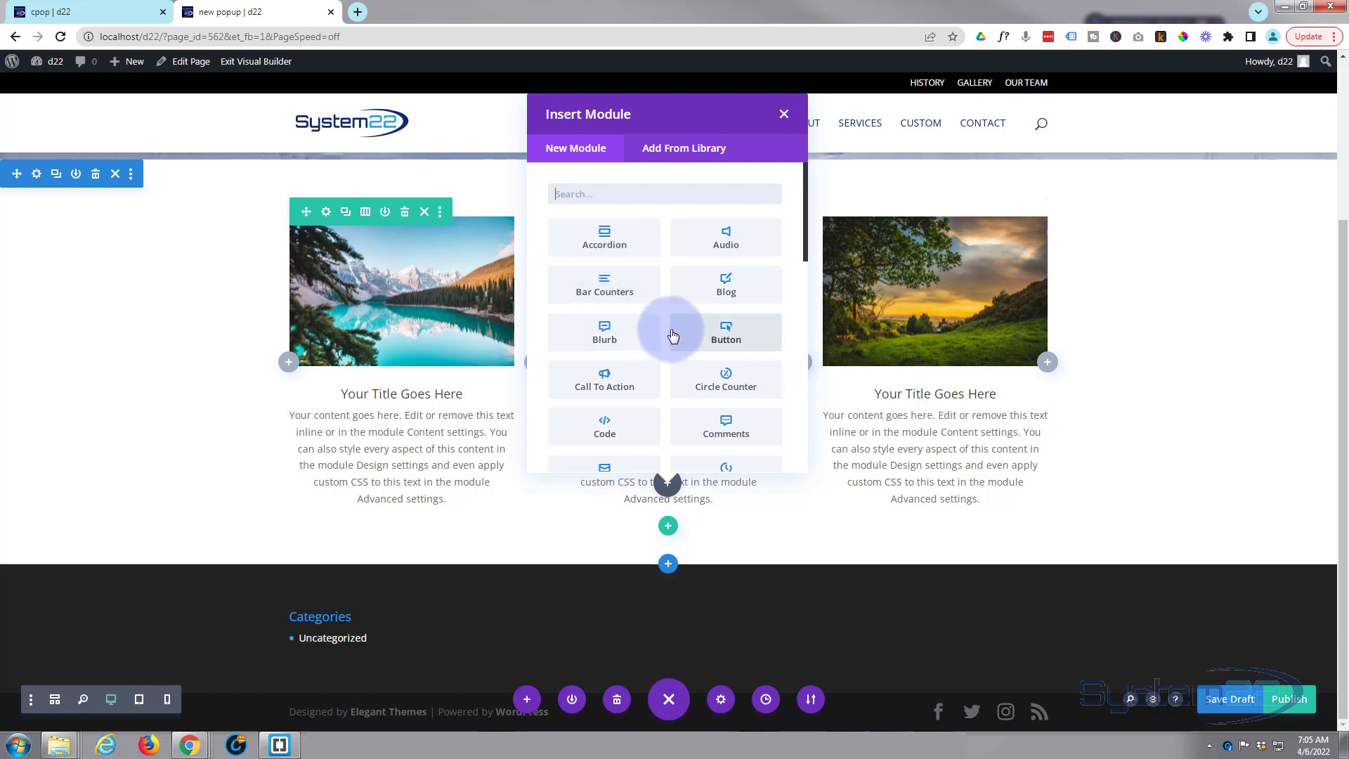
pyautogui.scroll(-2, 672, 330)
pyautogui.scroll(-2, 670, 328)
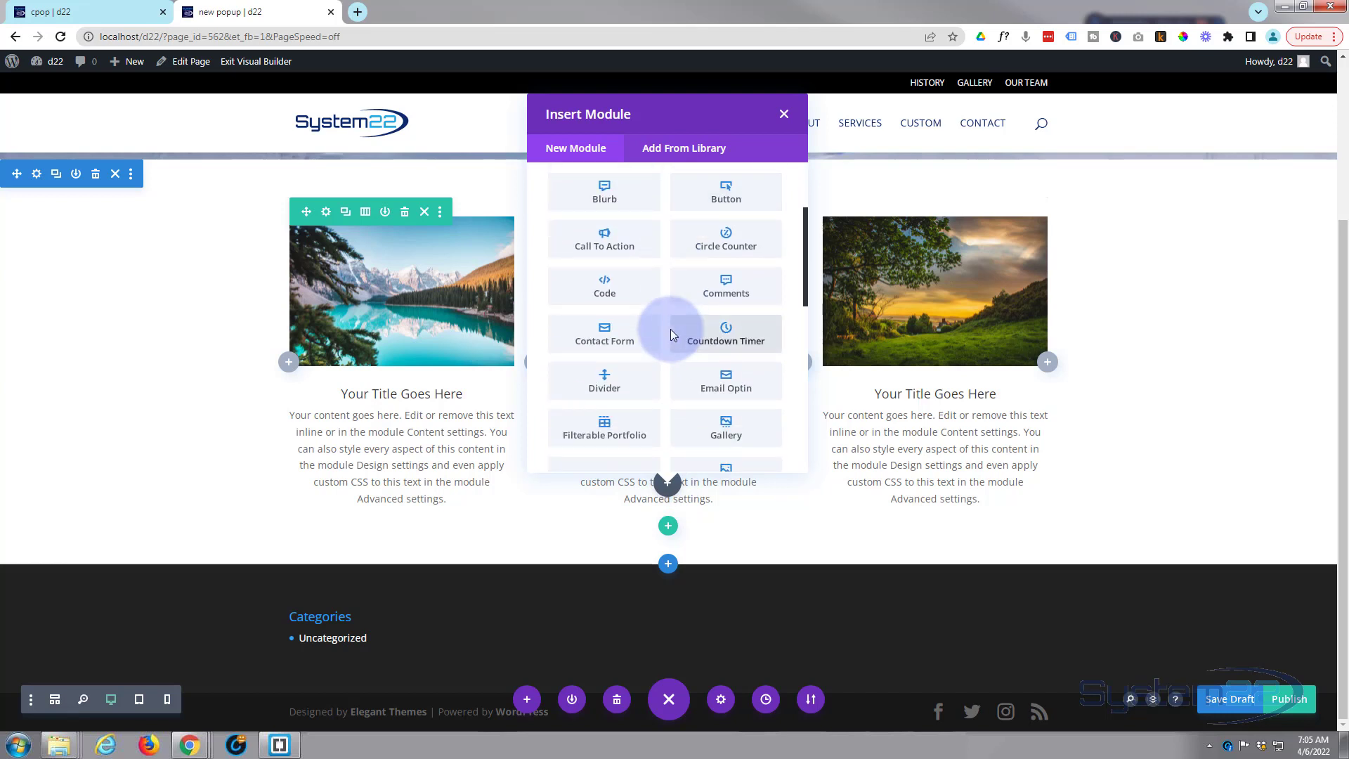
pyautogui.scroll(-2, 700, 369)
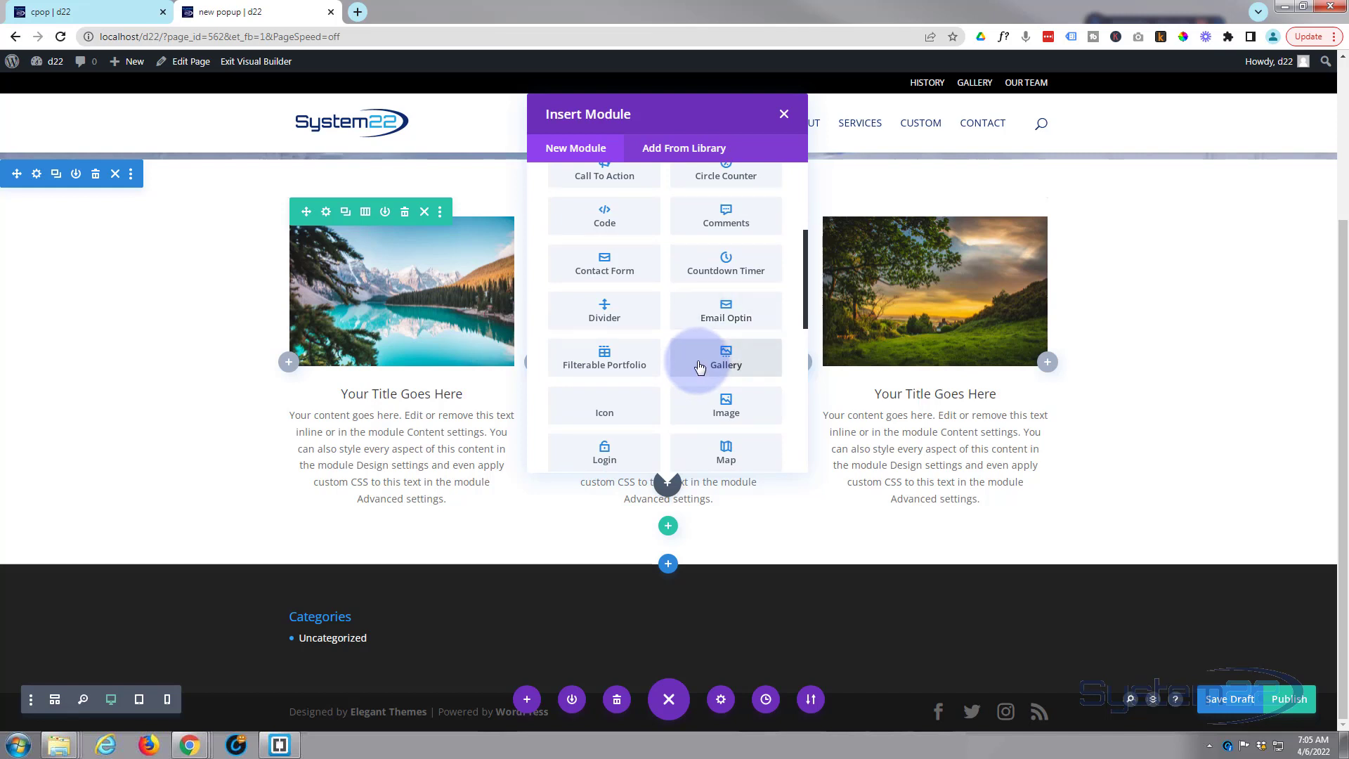
pyautogui.click(609, 269)
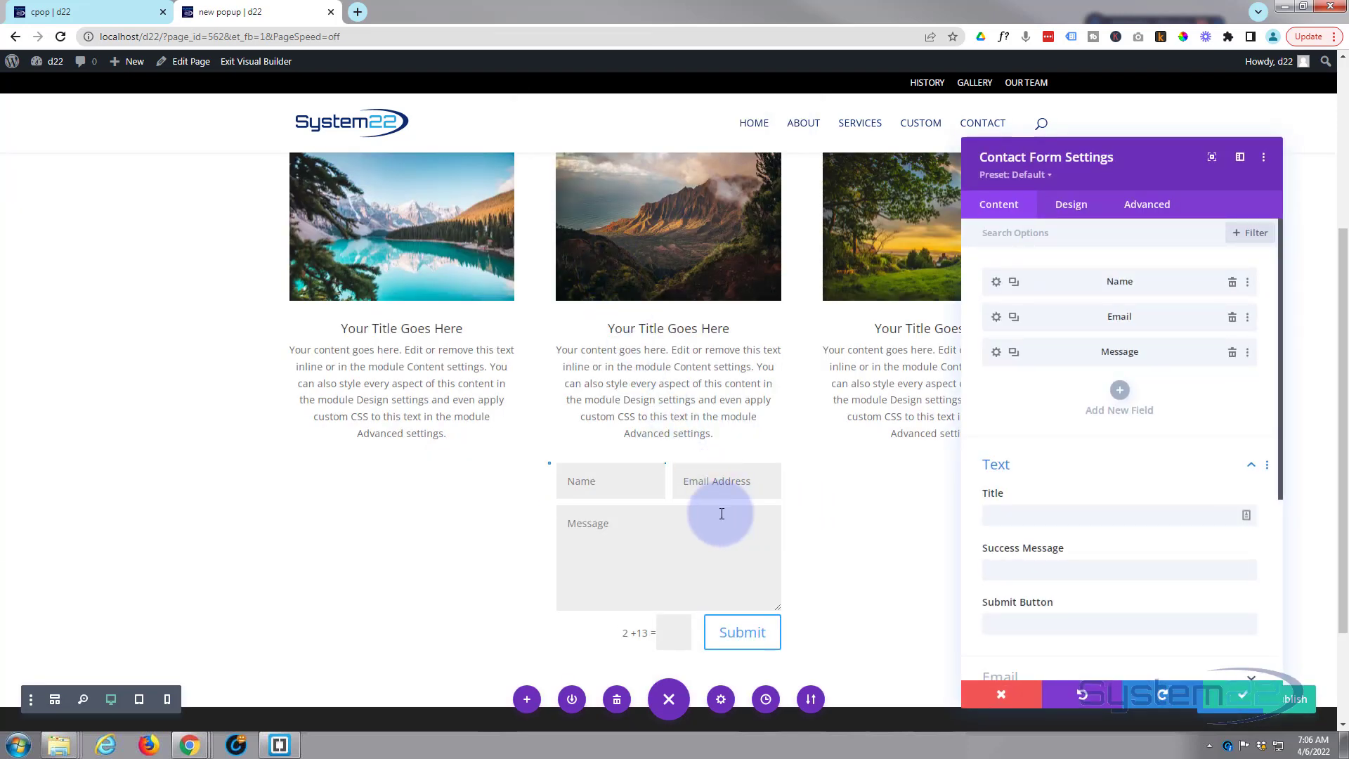
# Step: Move the settings panel aside and enter 'Message sent' as the form's Success Message
pyautogui.moveTo(1091, 168); pyautogui.dragTo(997, 133)
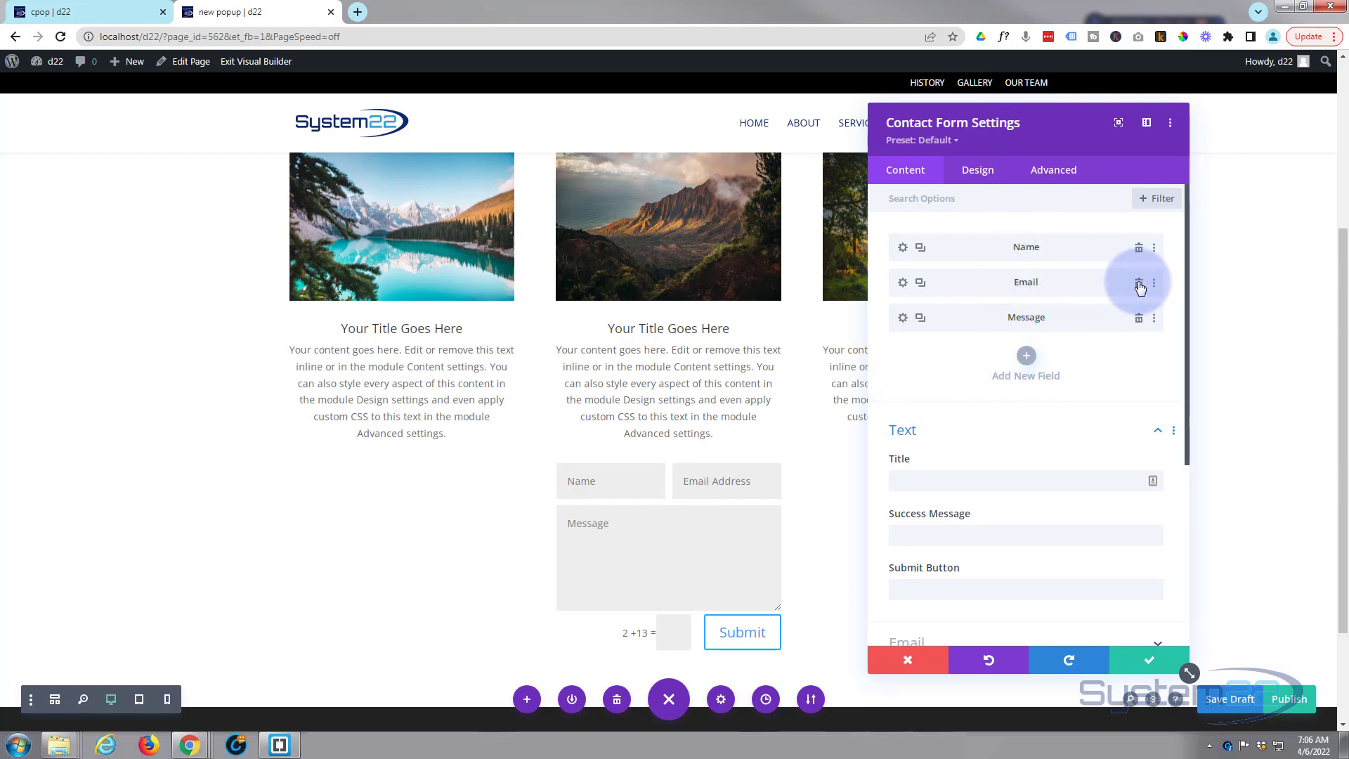
pyautogui.scroll(-1, 993, 428)
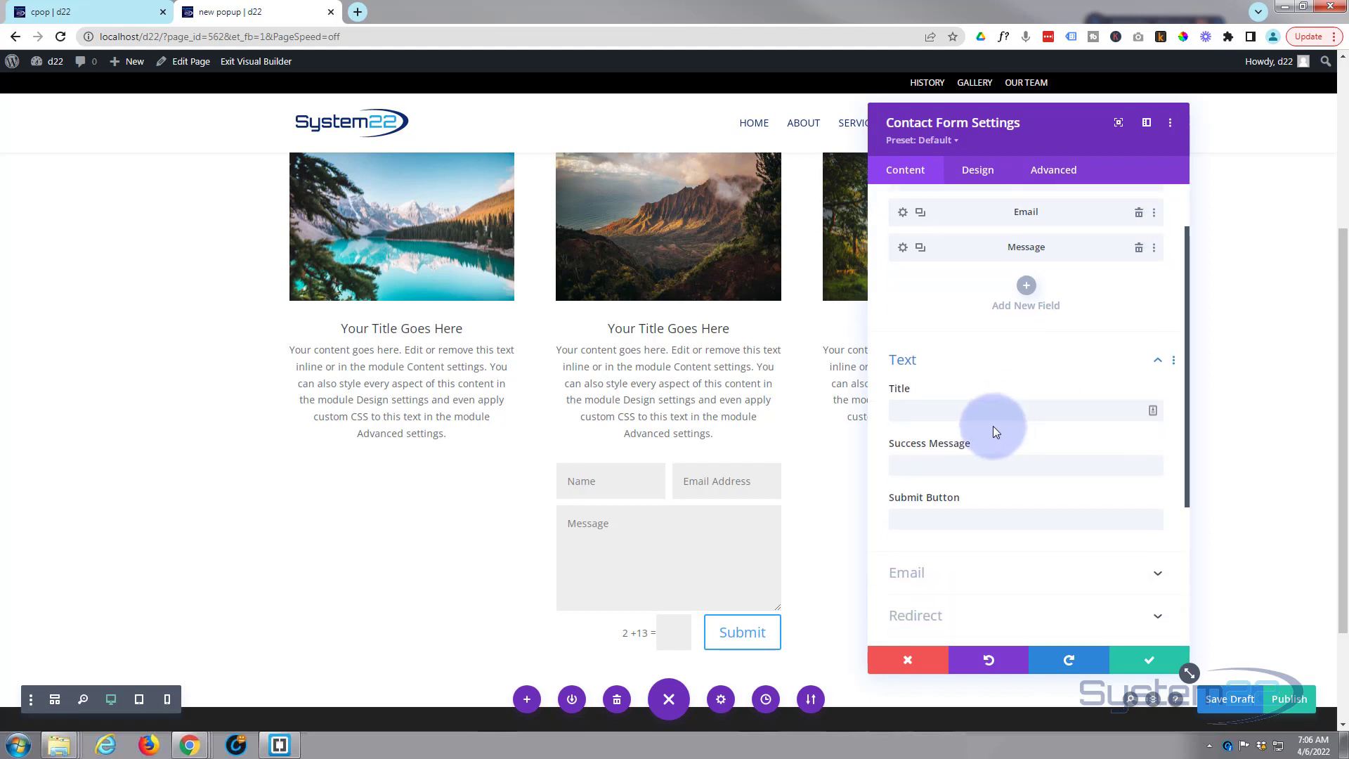
pyautogui.click(925, 414)
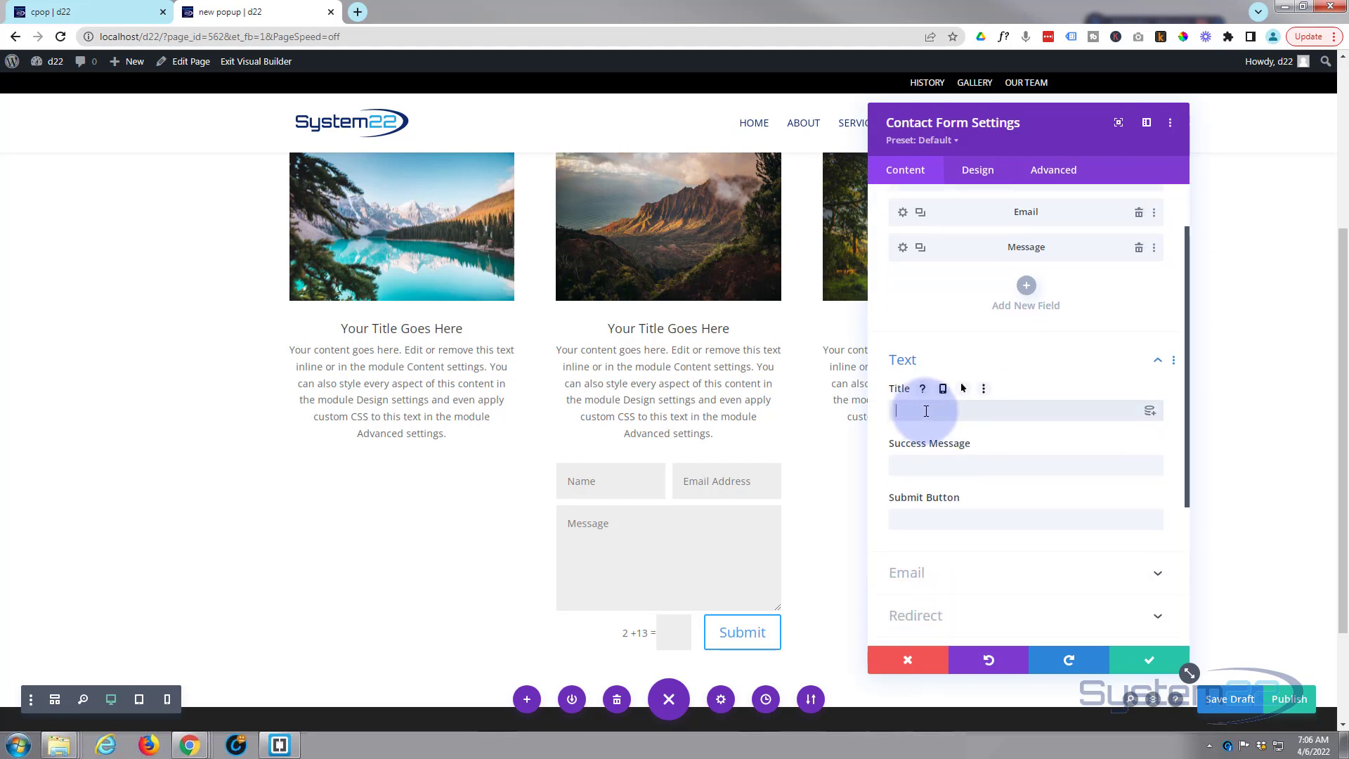
pyautogui.click(926, 459)
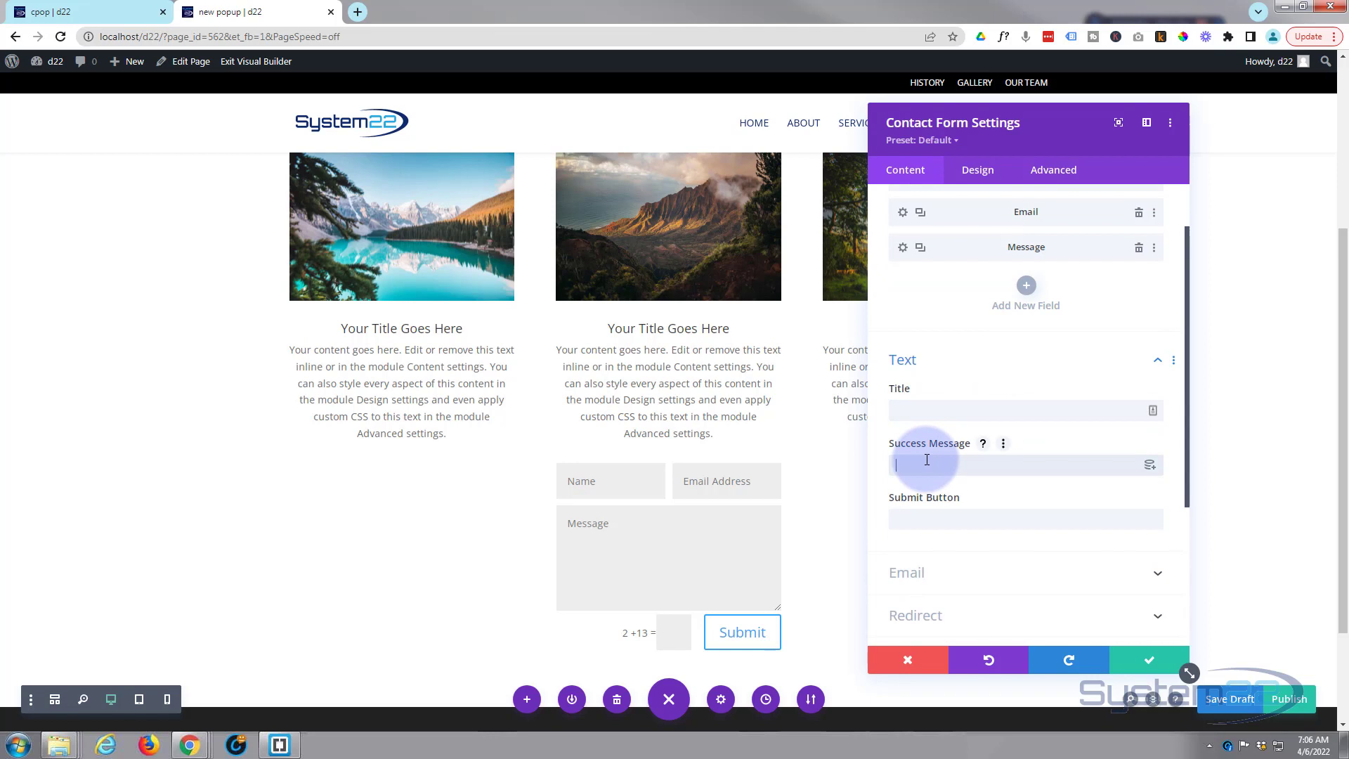
pyautogui.write('Message sent')
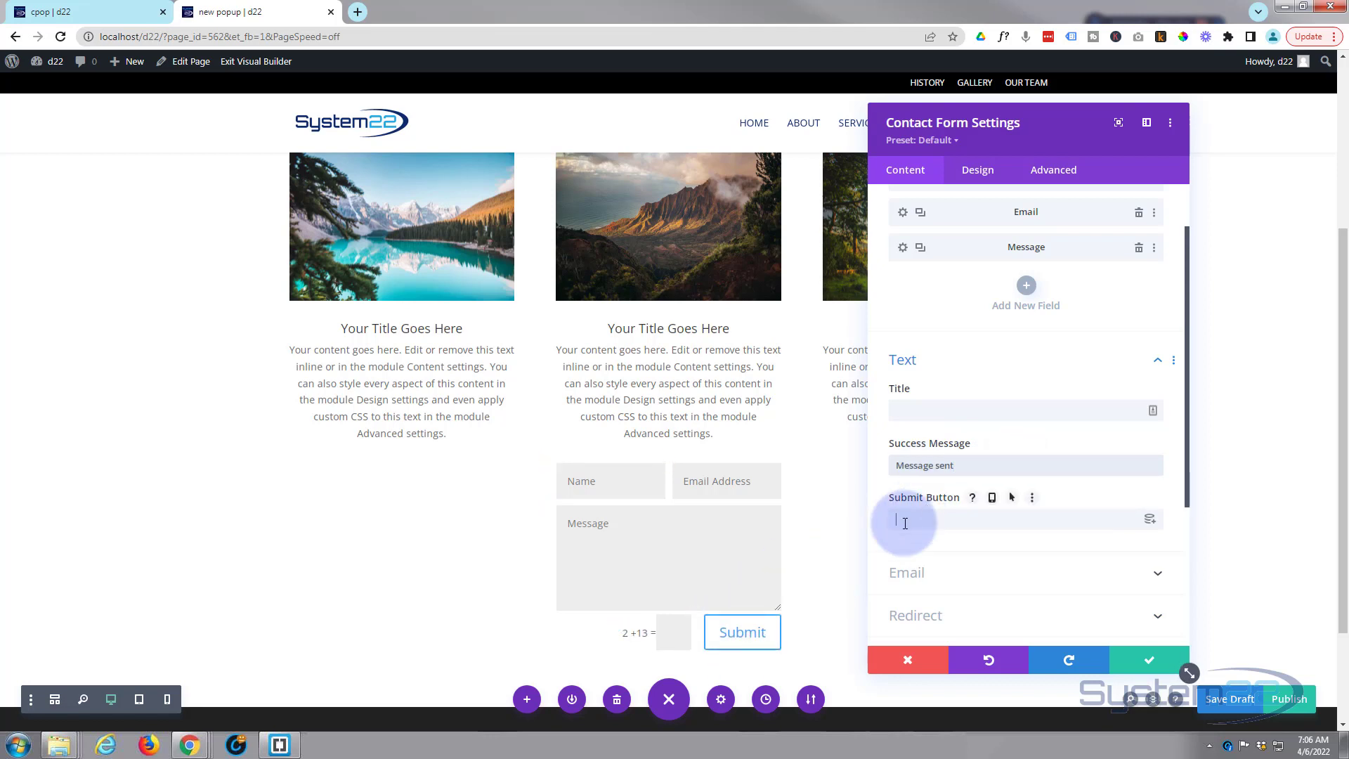
pyautogui.click(905, 523)
pyautogui.scroll(-5, 983, 428)
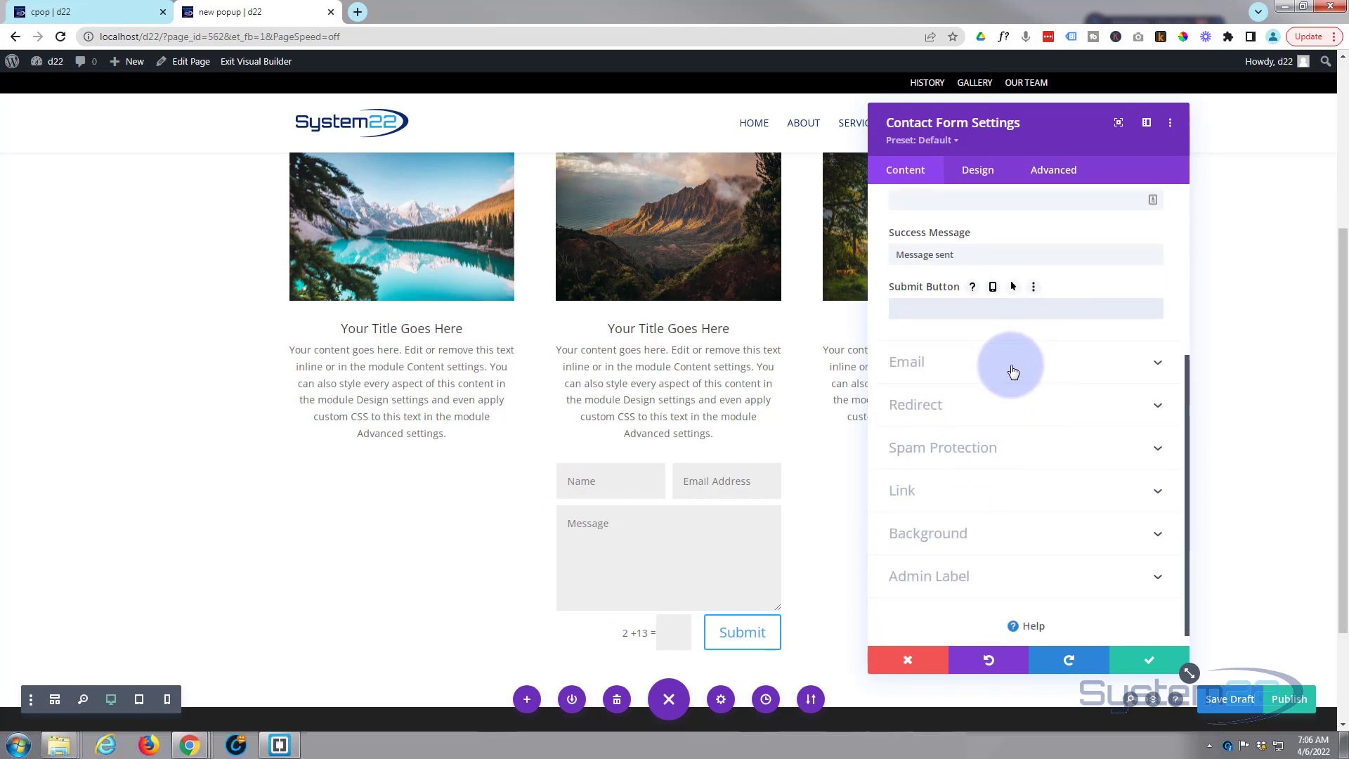
# Step: Enter the recipient email address and switch Use Basic Captcha to NO
pyautogui.click(1012, 367)
pyautogui.click(926, 257)
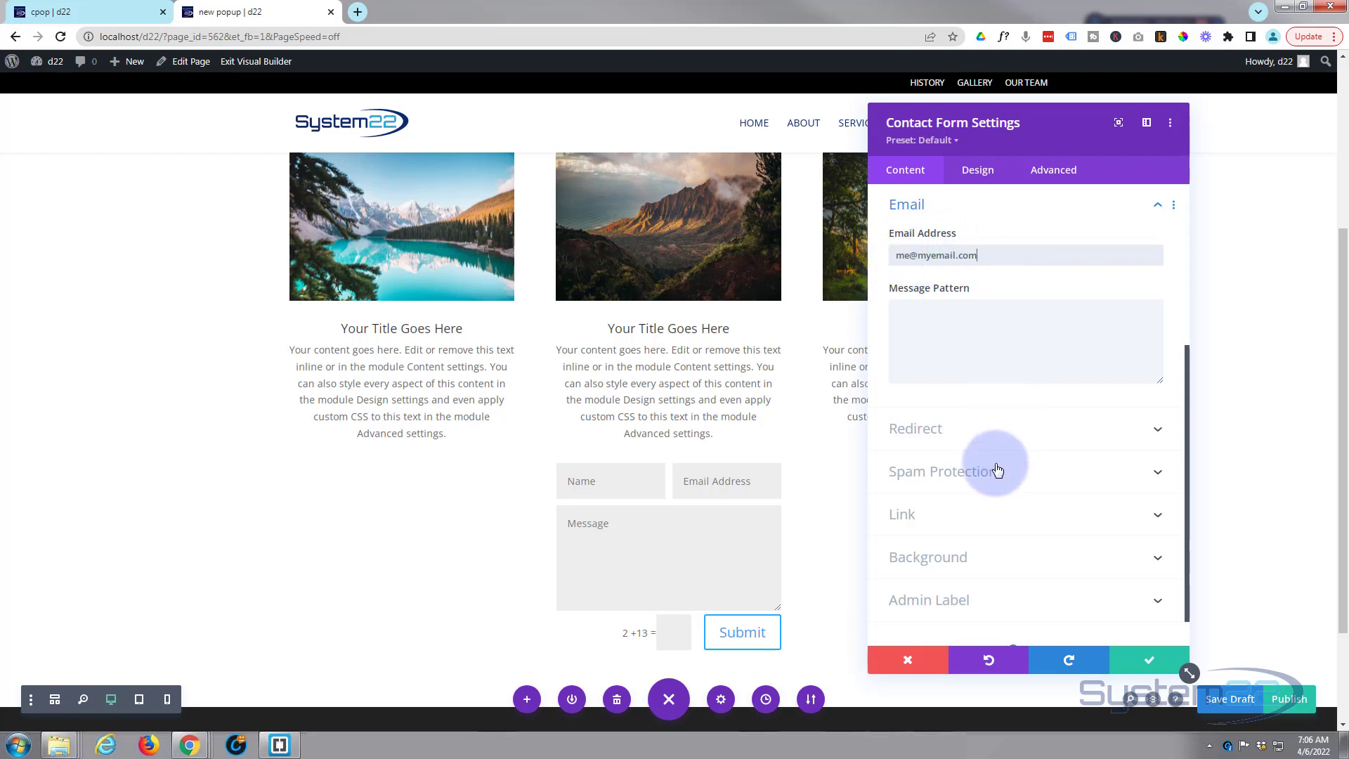
pyautogui.click(985, 442)
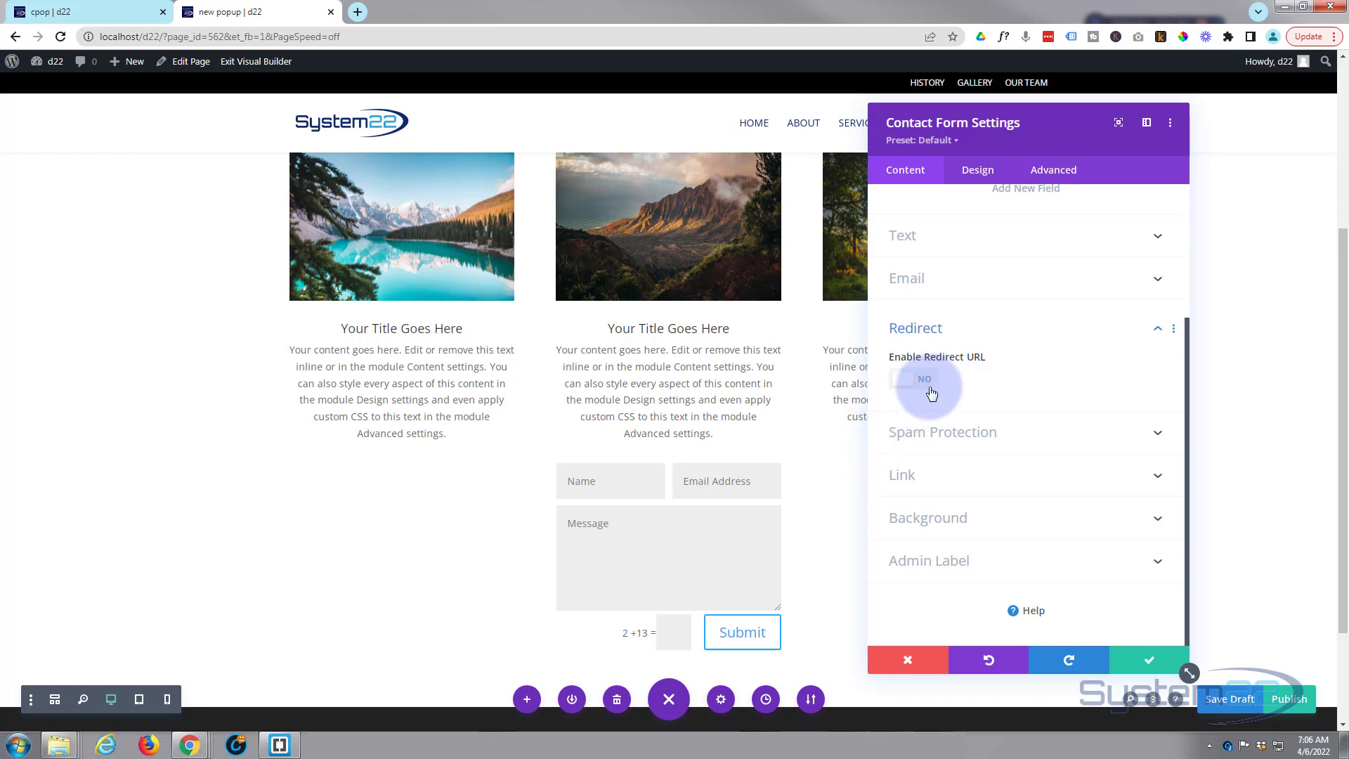
pyautogui.click(975, 433)
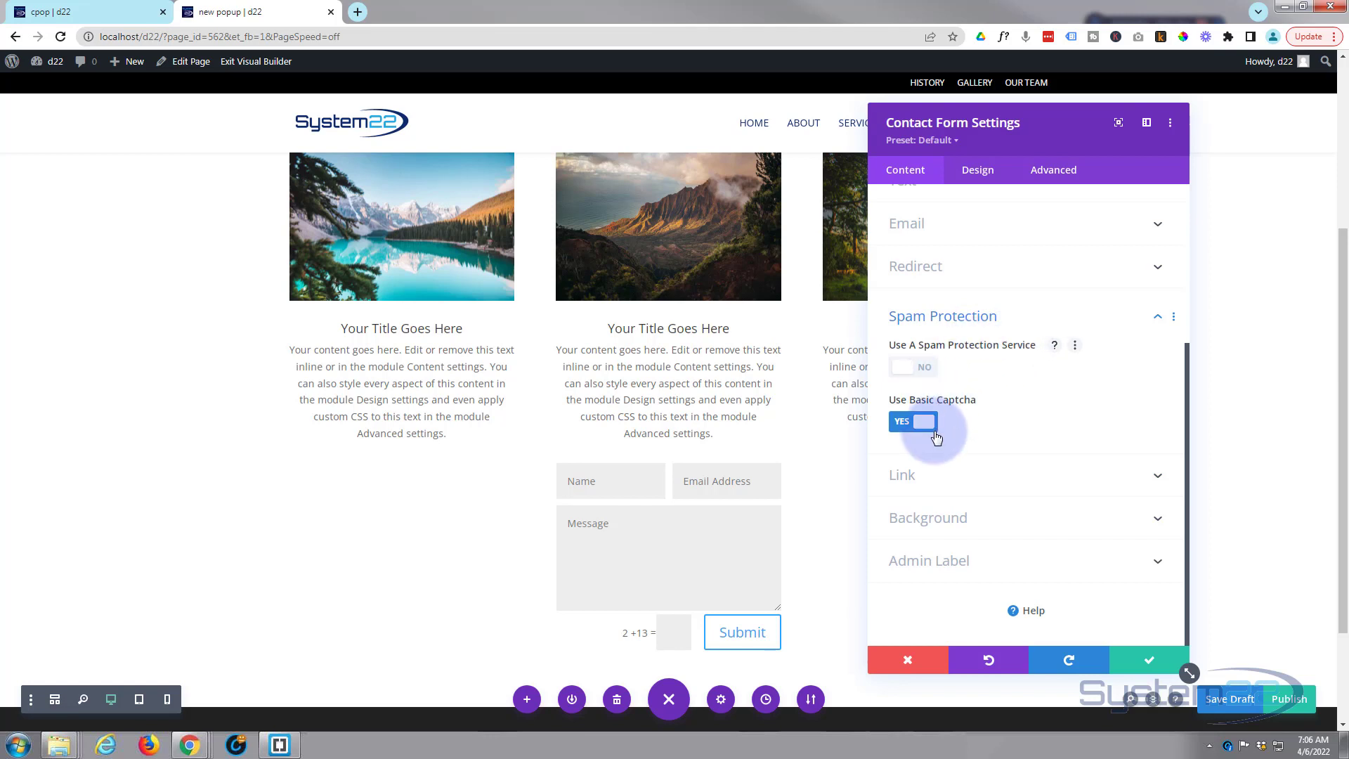
pyautogui.click(910, 425)
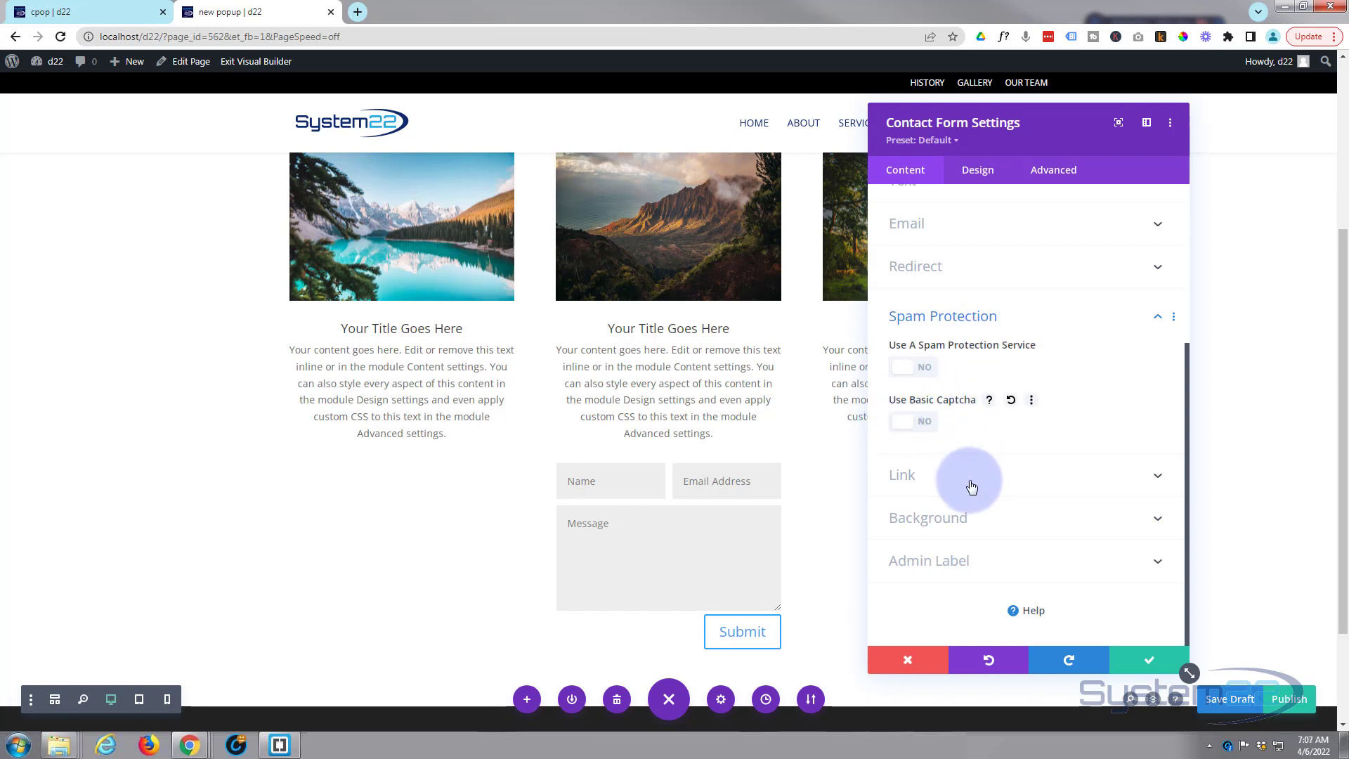
# Step: Add a background gradient to the contact form with a black (#000000) end stop
pyautogui.click(960, 521)
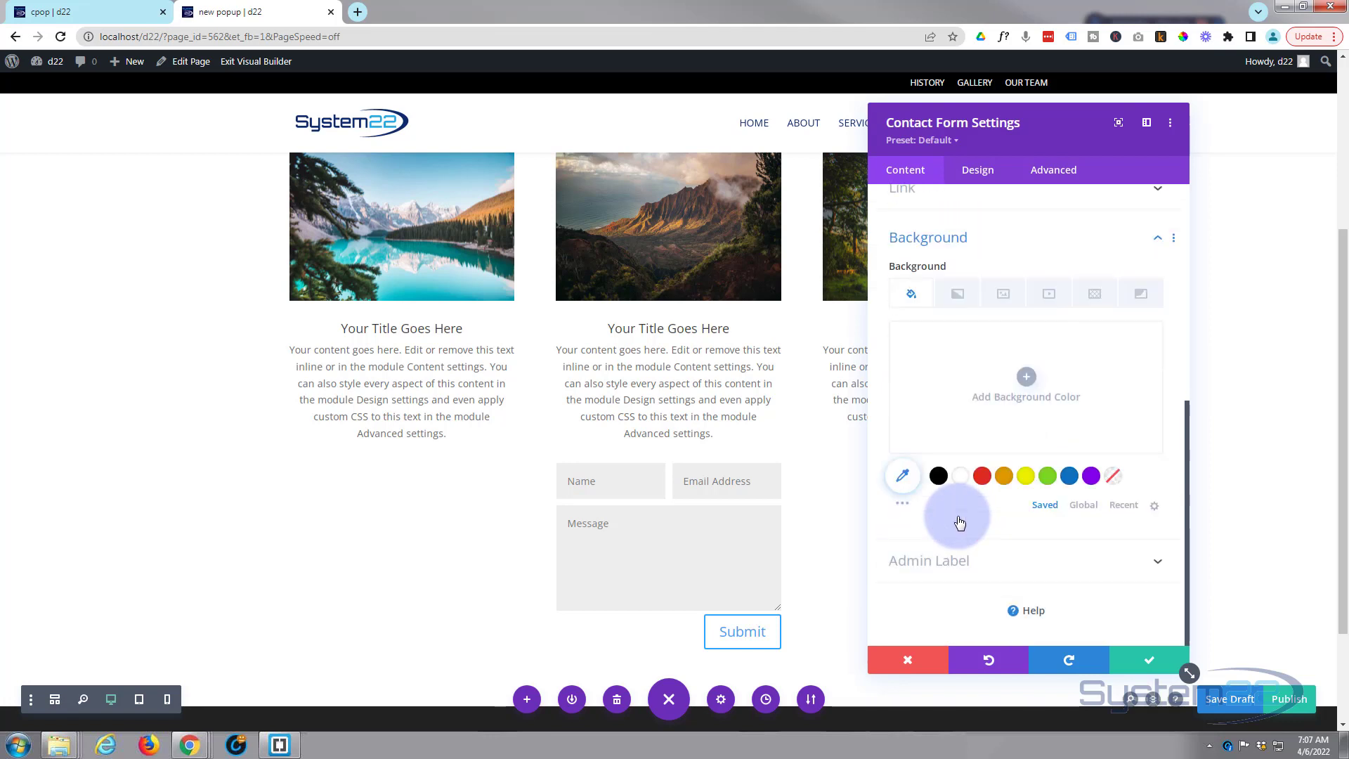
pyautogui.click(959, 299)
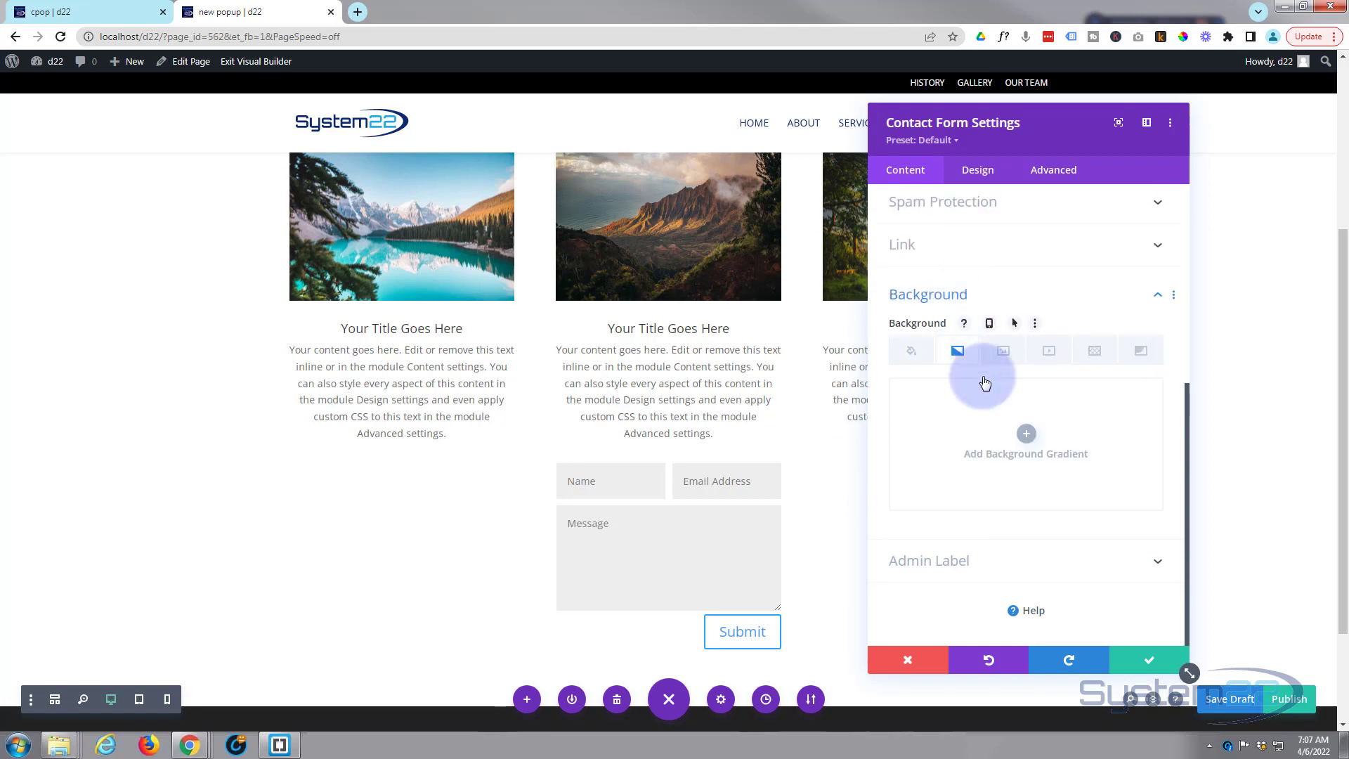
pyautogui.click(1025, 437)
pyautogui.click(1155, 558)
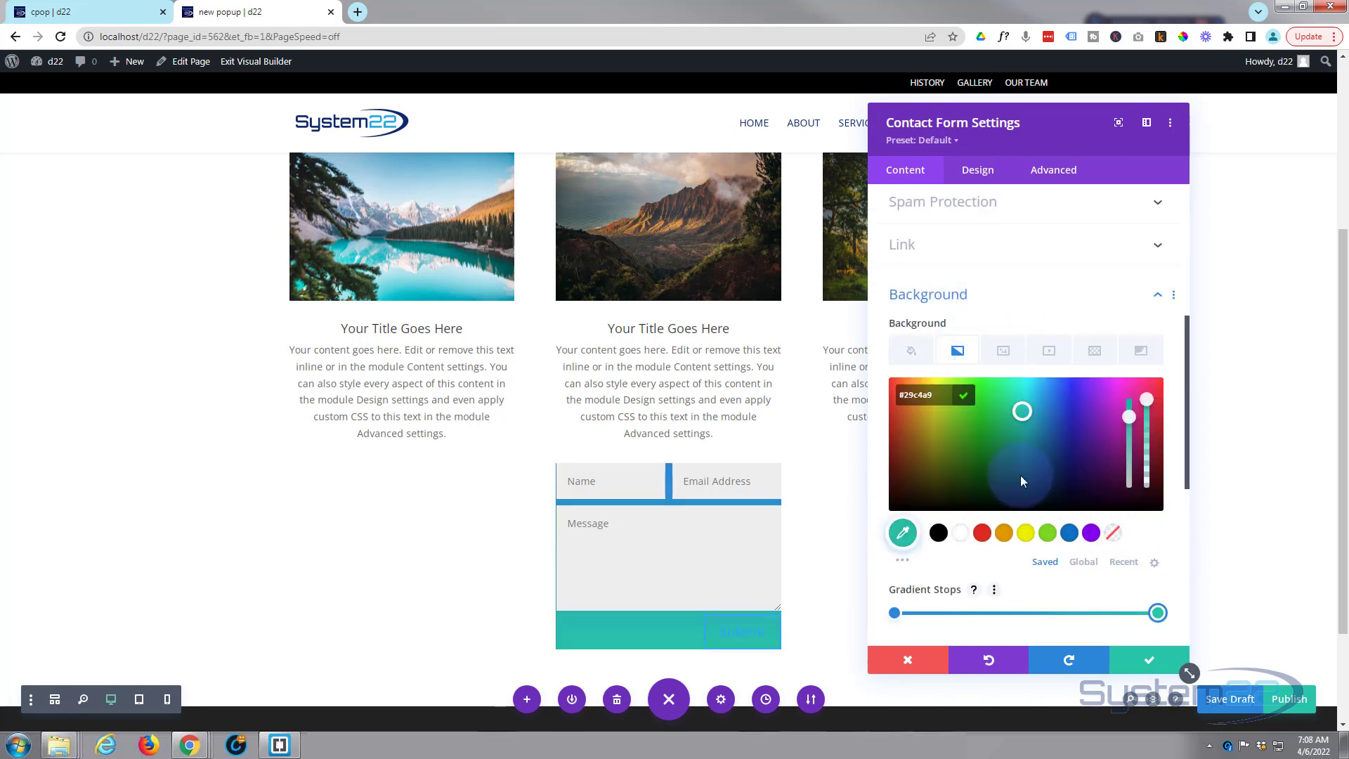
pyautogui.click(940, 534)
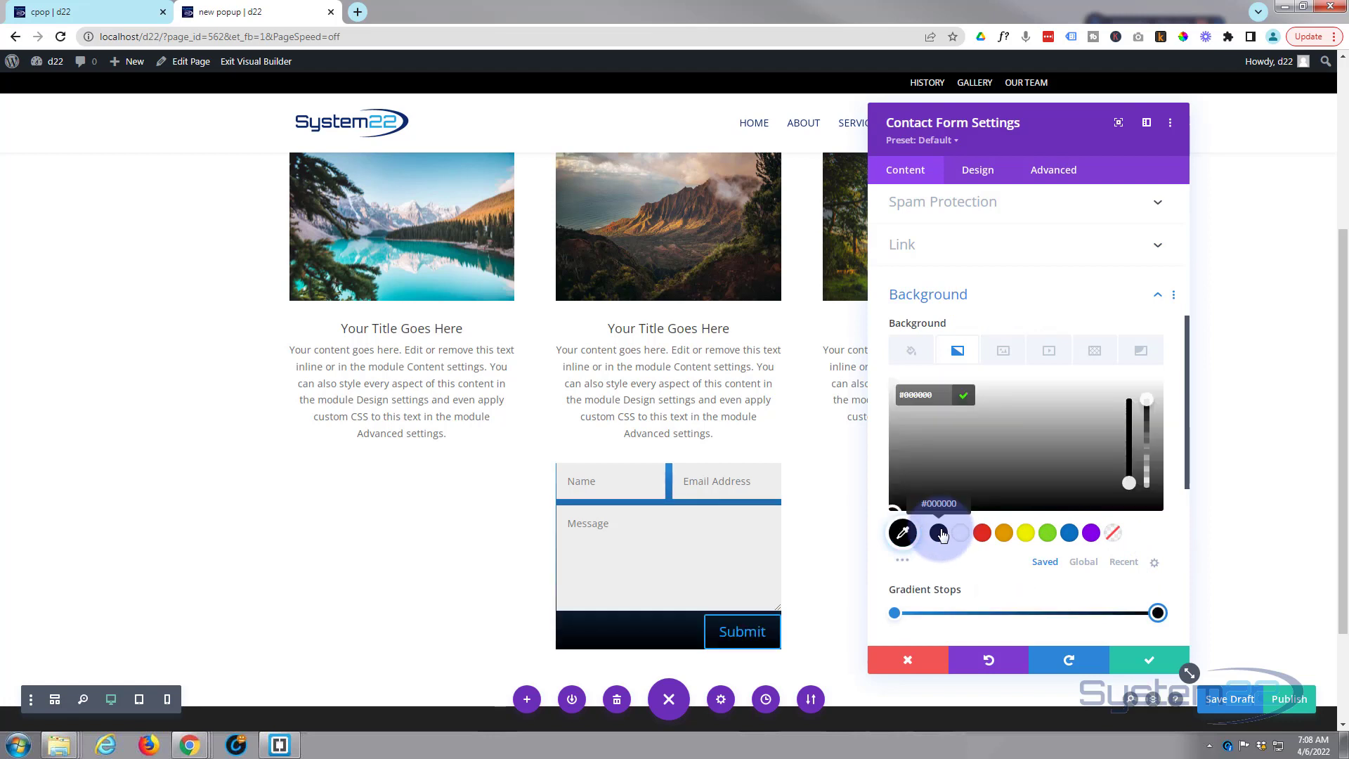
pyautogui.click(978, 171)
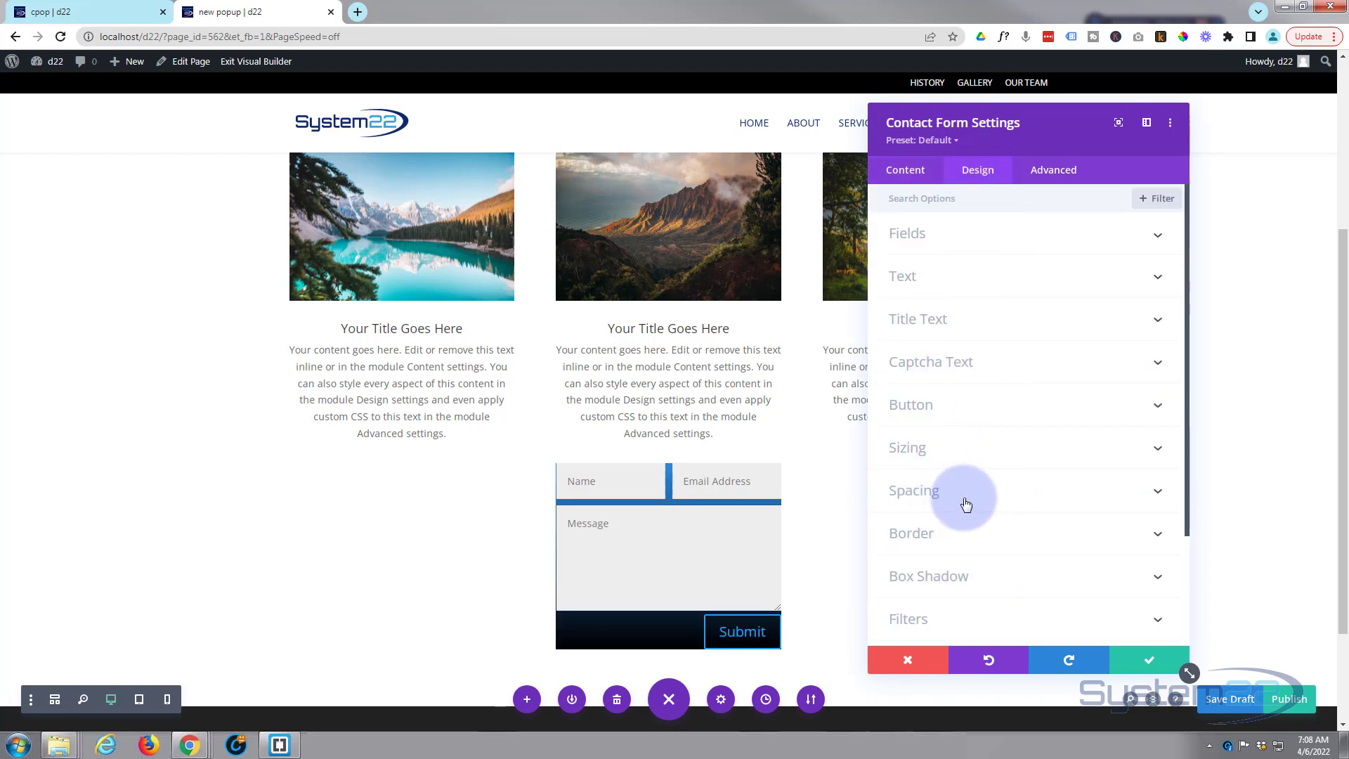
# Step: Set 30px padding top and left, linked so bottom and right match
pyautogui.click(979, 503)
pyautogui.click(908, 323)
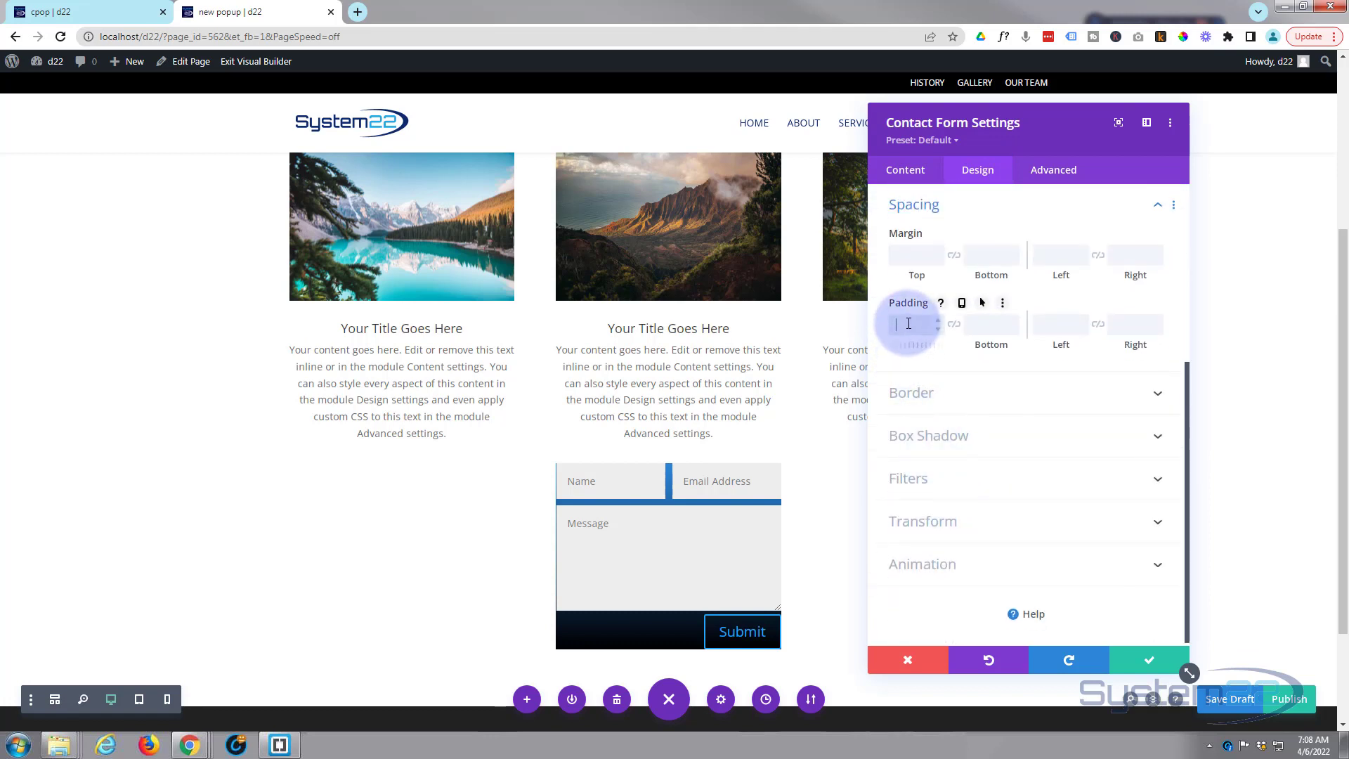
pyautogui.write('30')
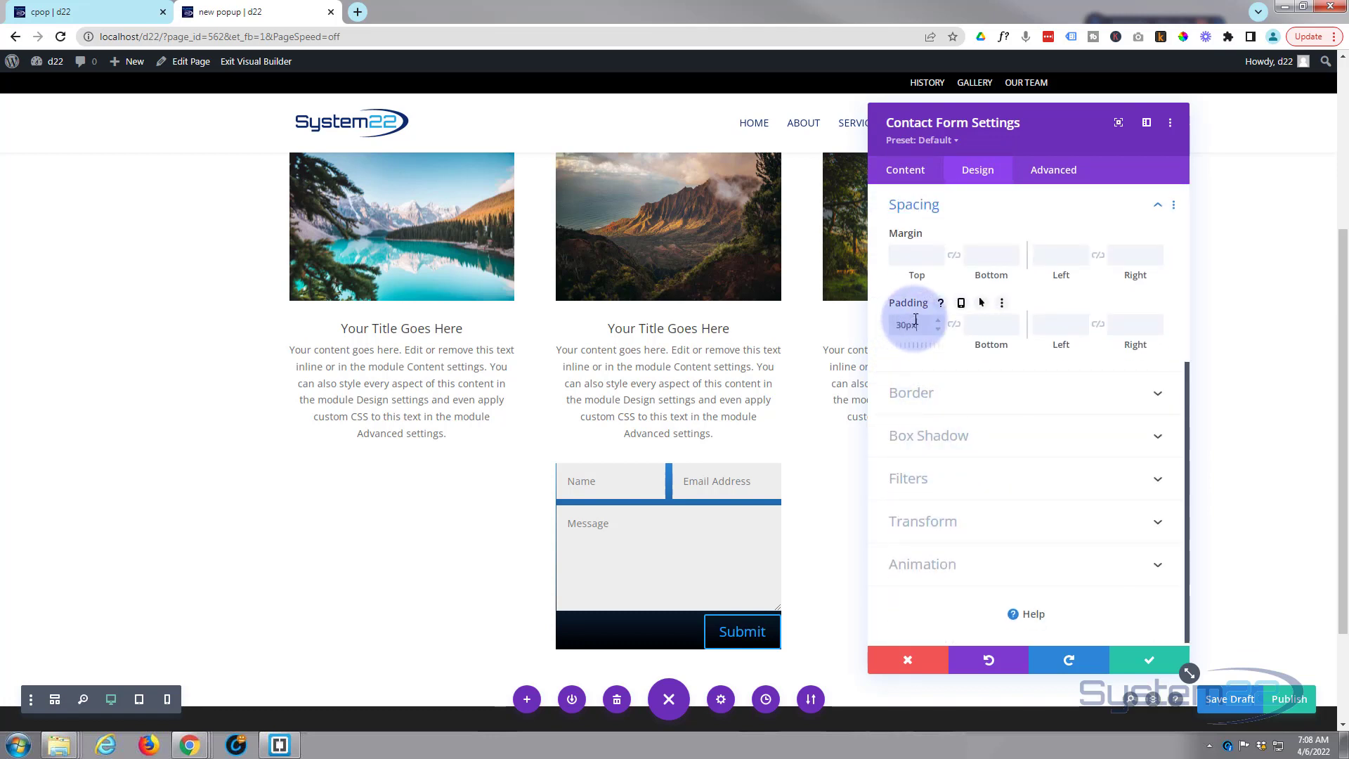
pyautogui.click(954, 324)
pyautogui.click(1049, 328)
pyautogui.write('30px')
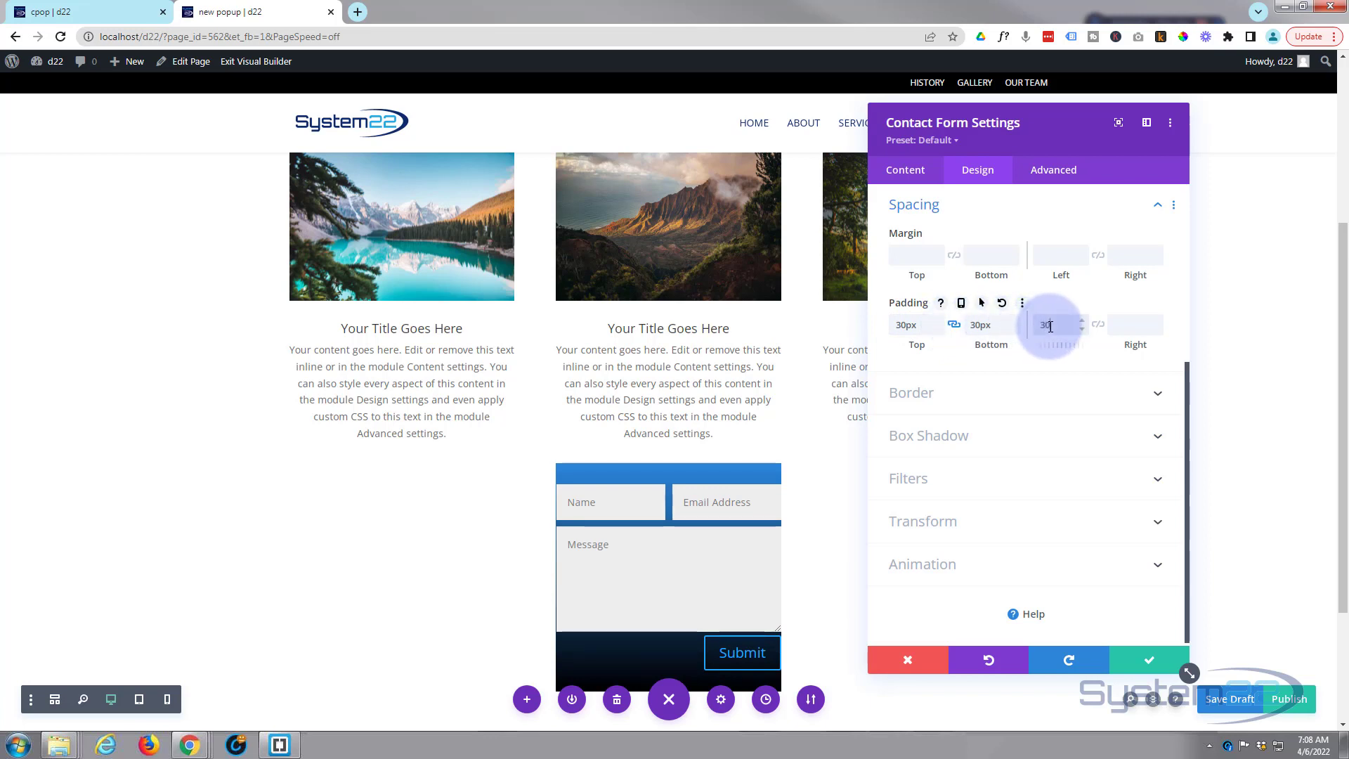
pyautogui.click(1099, 327)
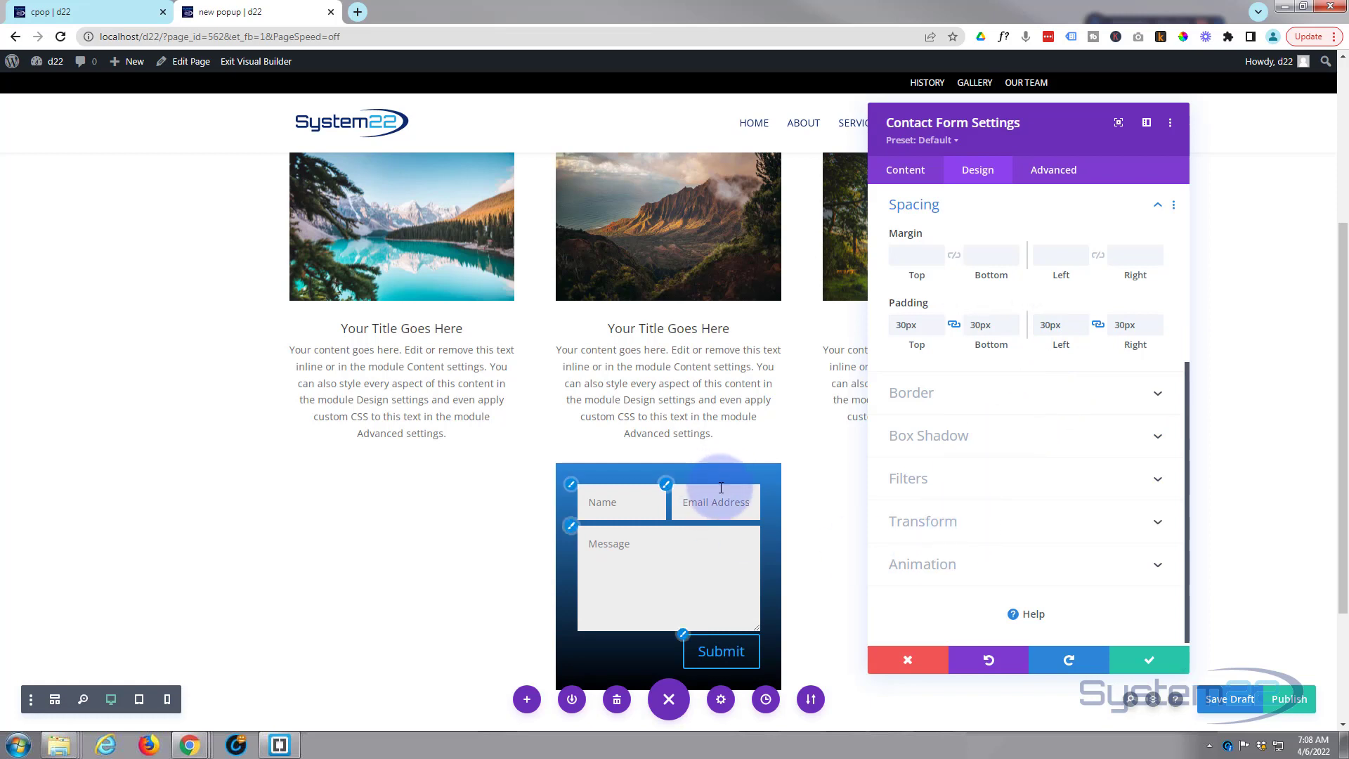
pyautogui.scroll(-1, 442, 524)
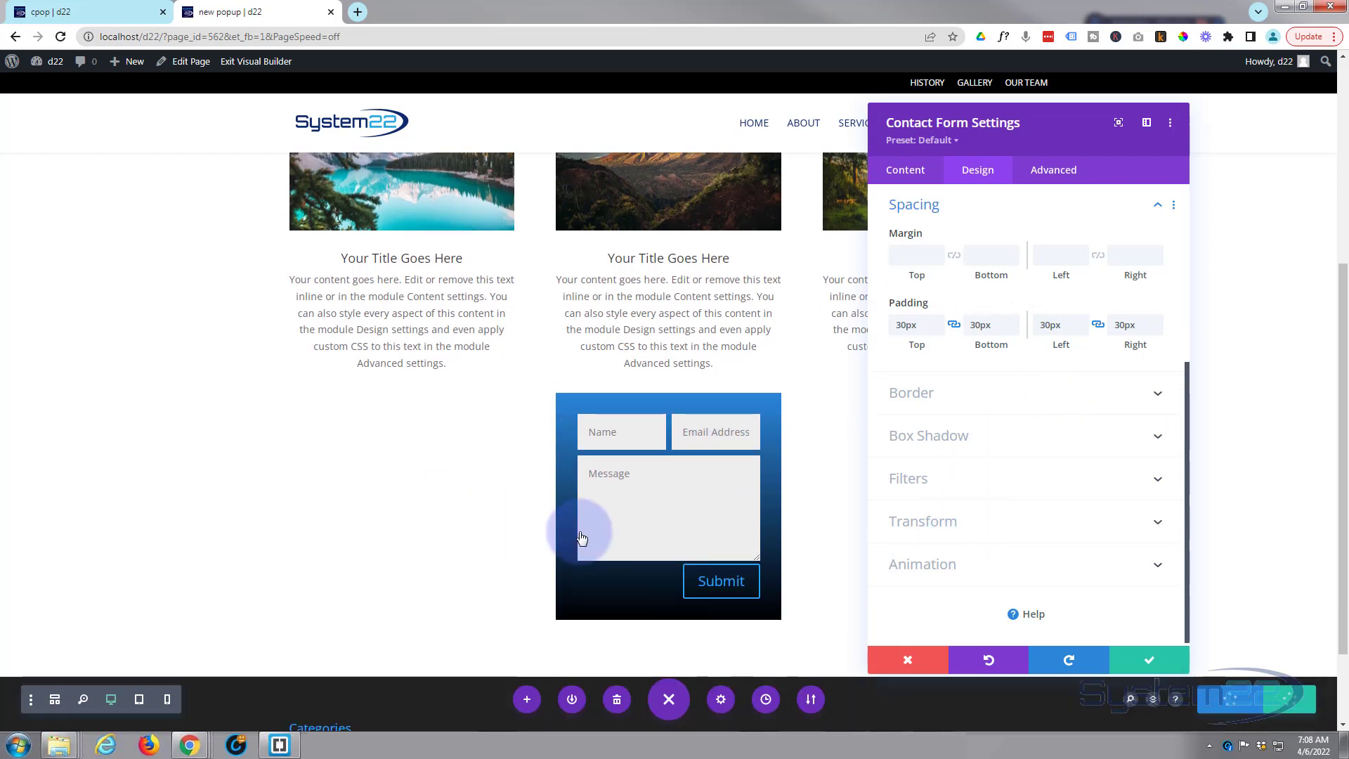
pyautogui.click(602, 431)
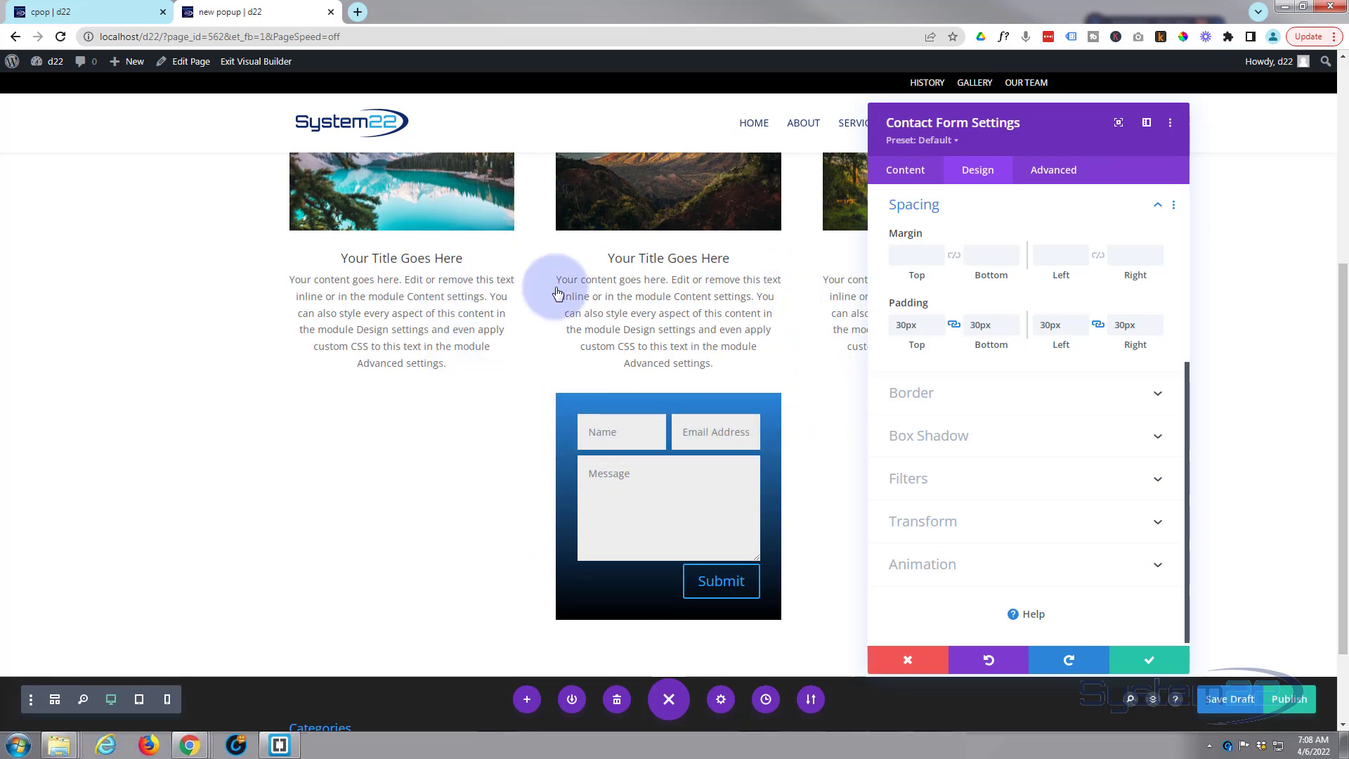
# Step: Set the form's Position to Fixed and choose the centre Location
pyautogui.click(1053, 176)
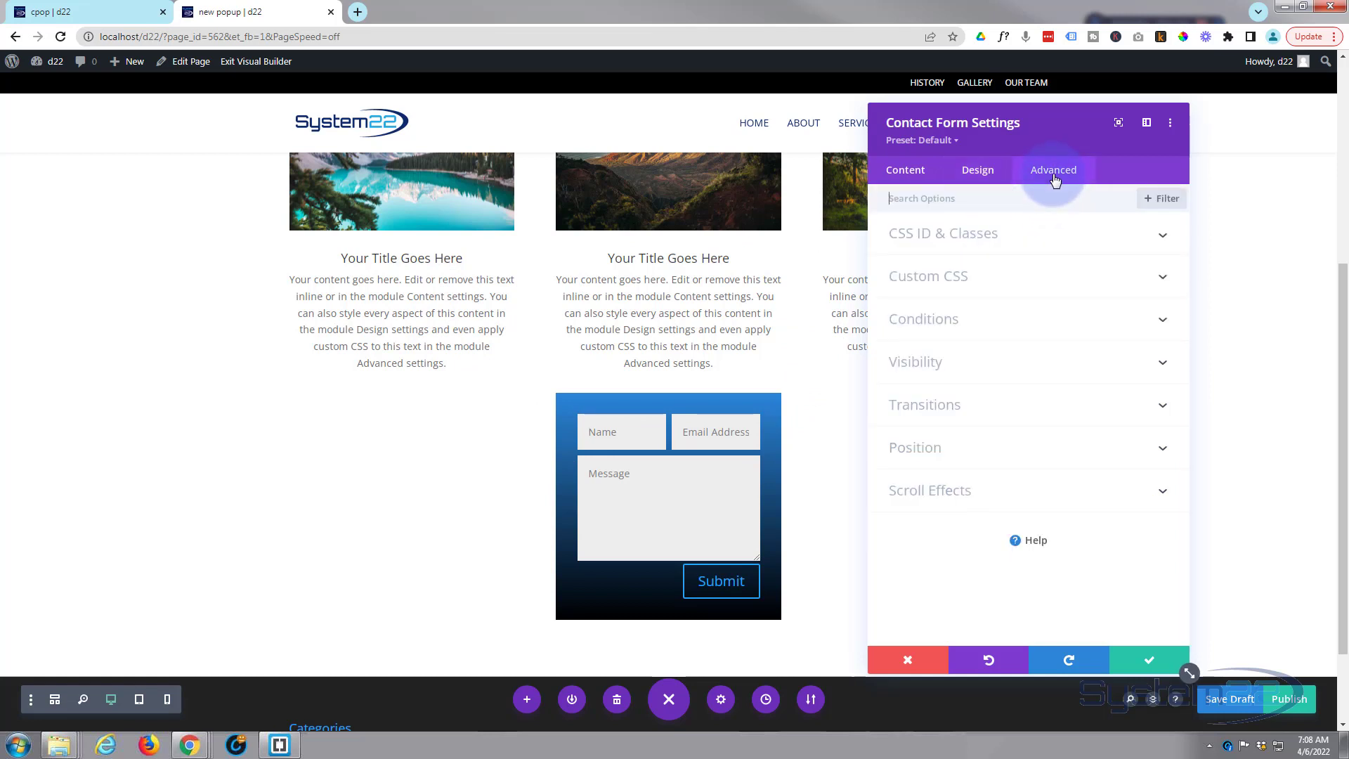
pyautogui.click(1005, 448)
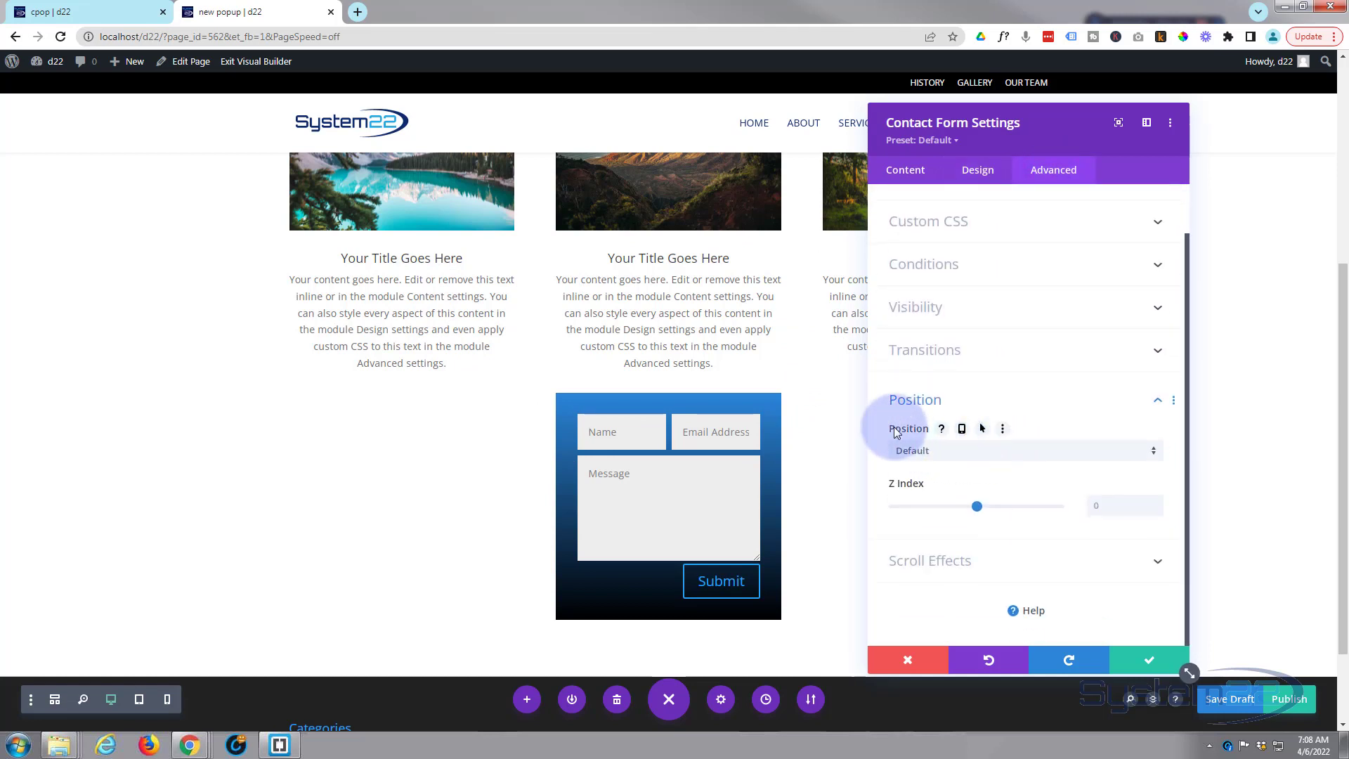
pyautogui.click(948, 452)
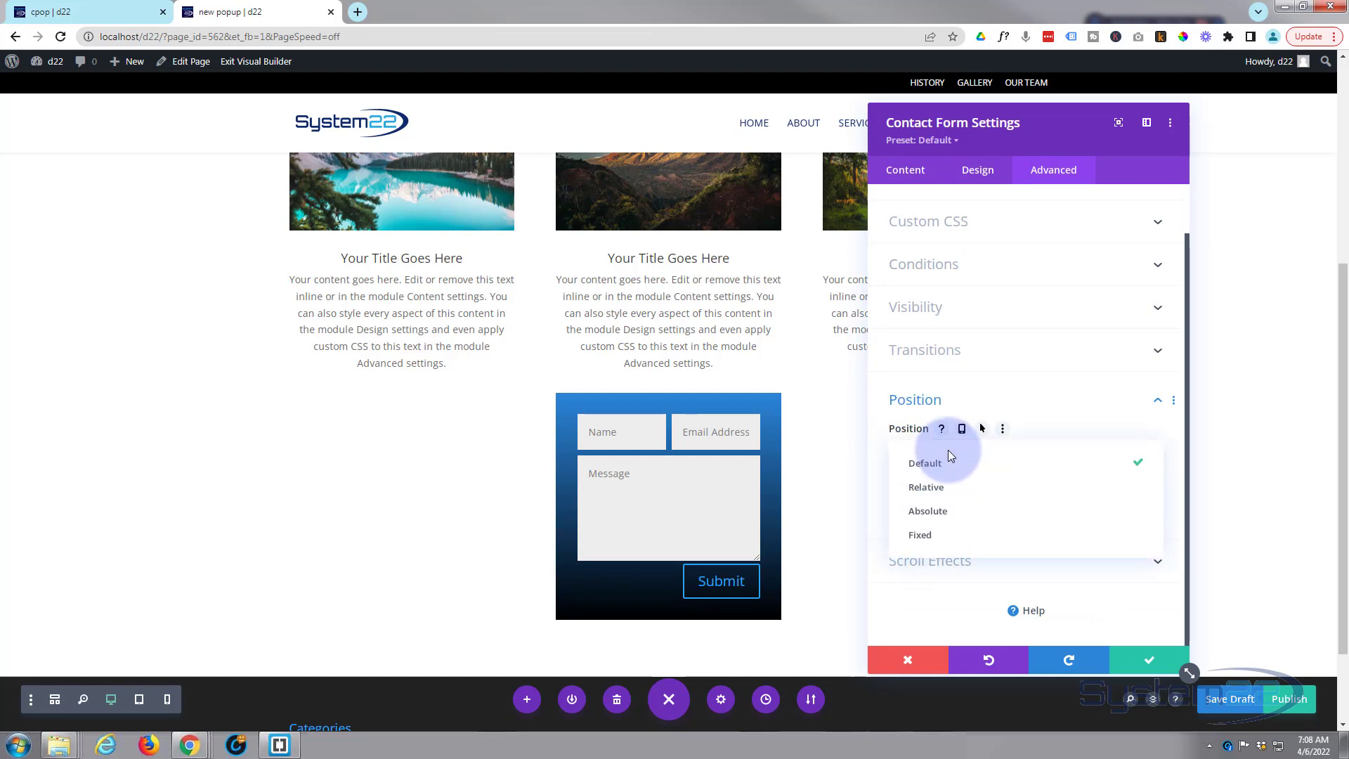
pyautogui.click(932, 537)
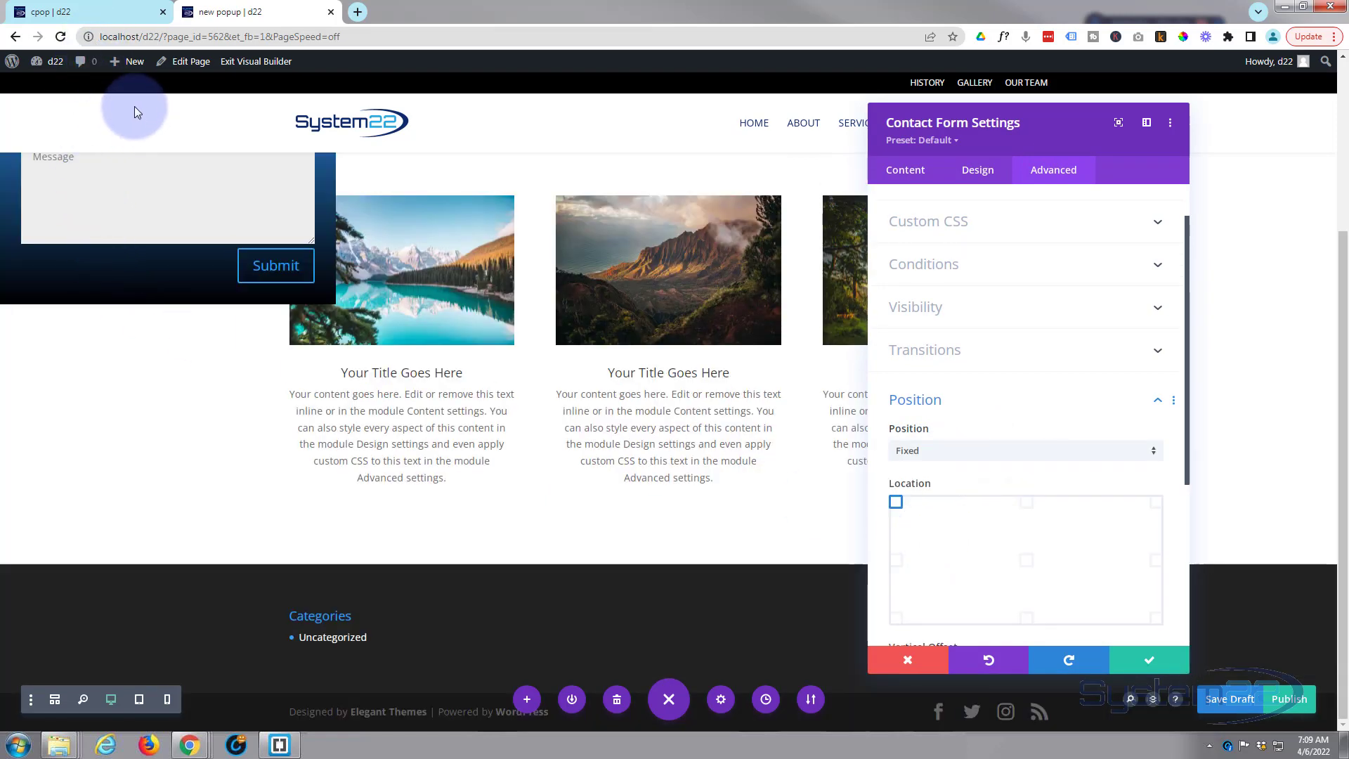
pyautogui.scroll(-2, 989, 366)
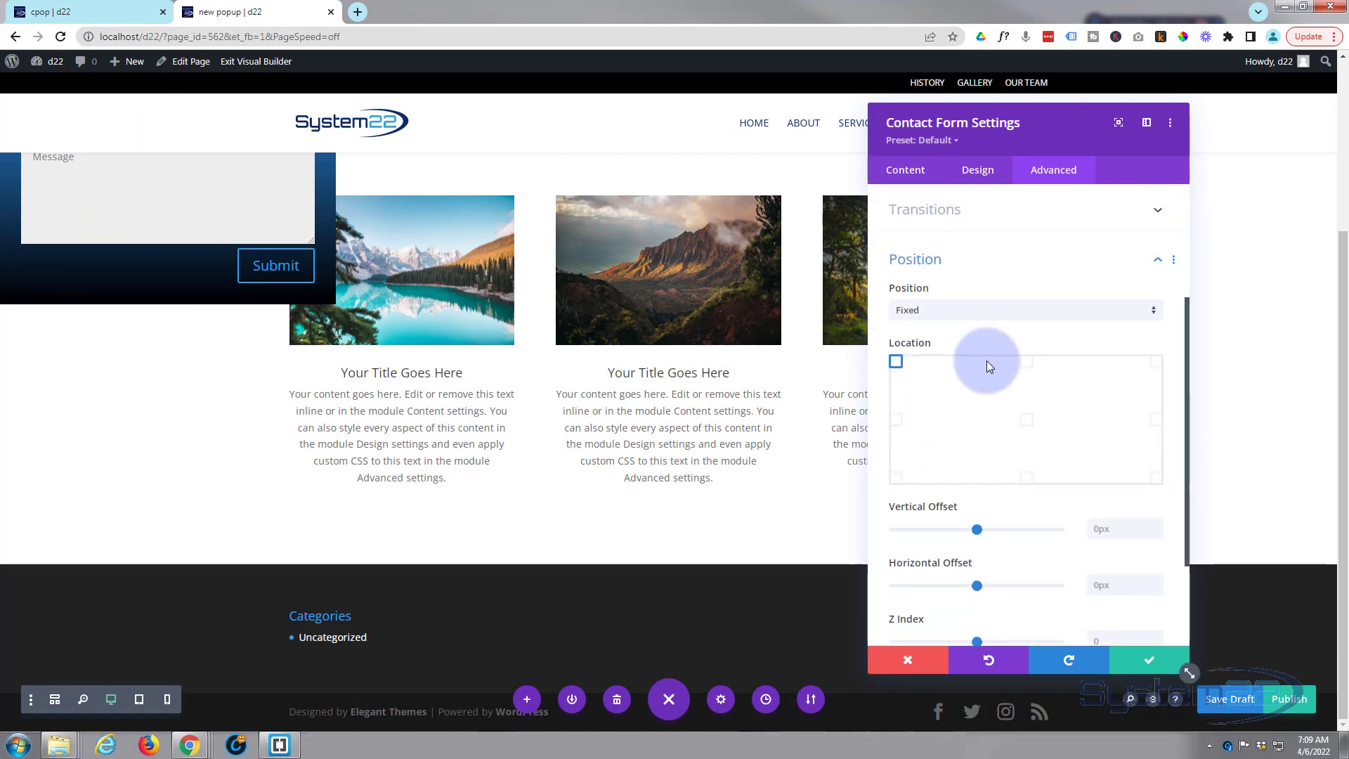
pyautogui.click(893, 421)
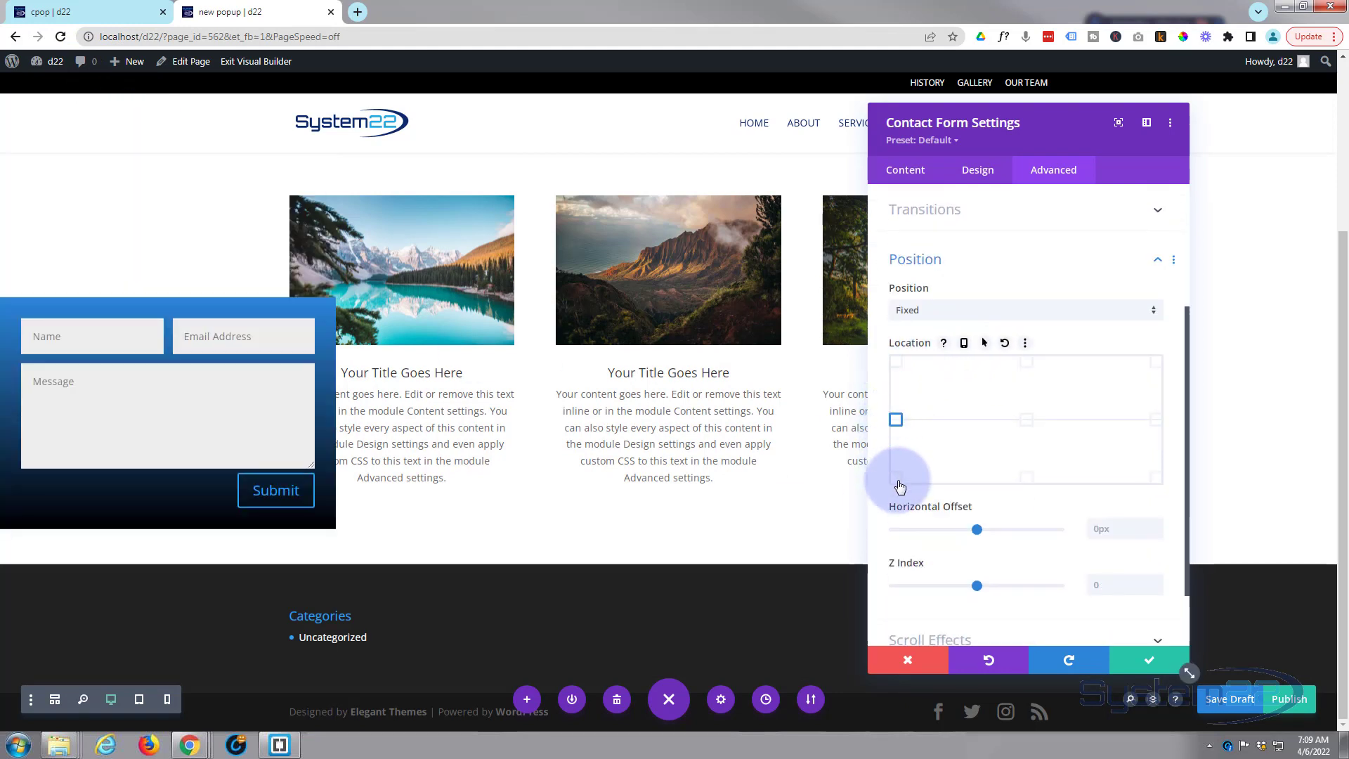
pyautogui.click(1156, 479)
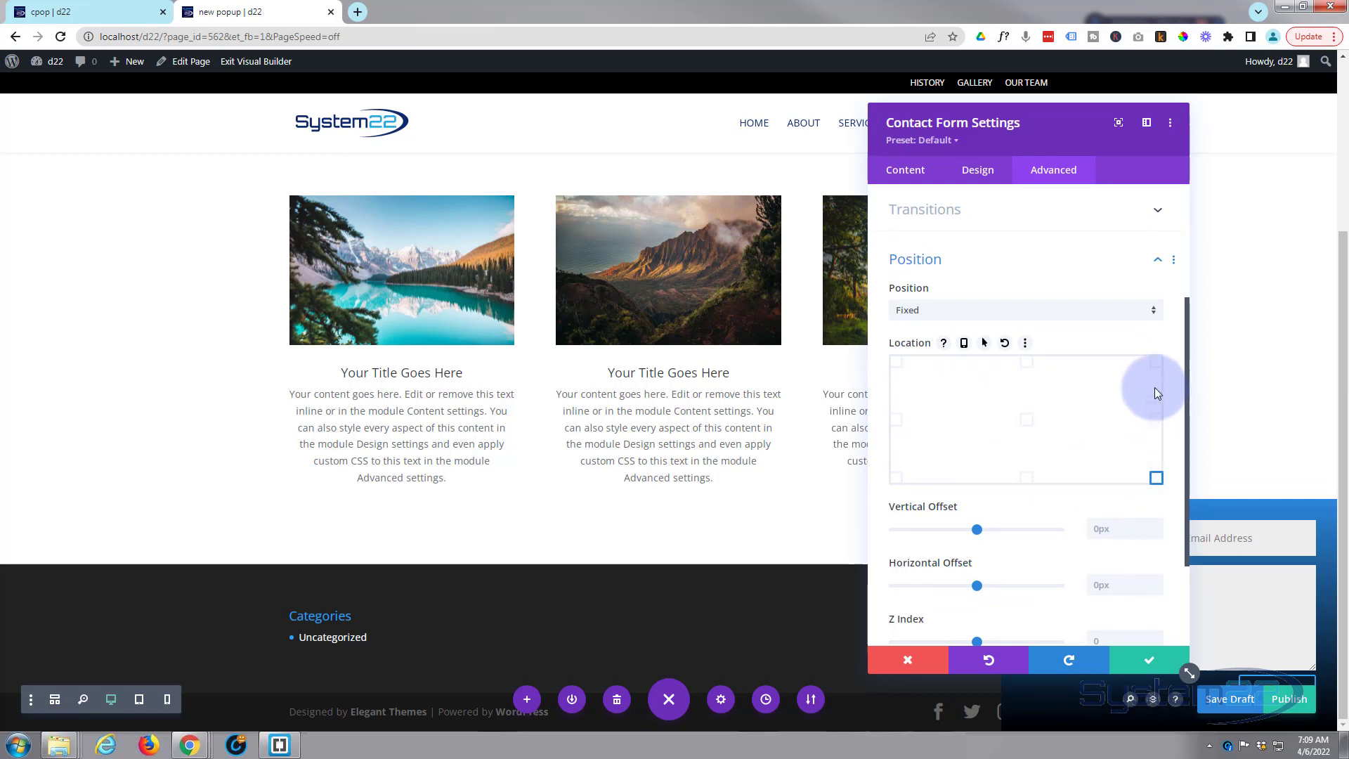
pyautogui.click(1156, 361)
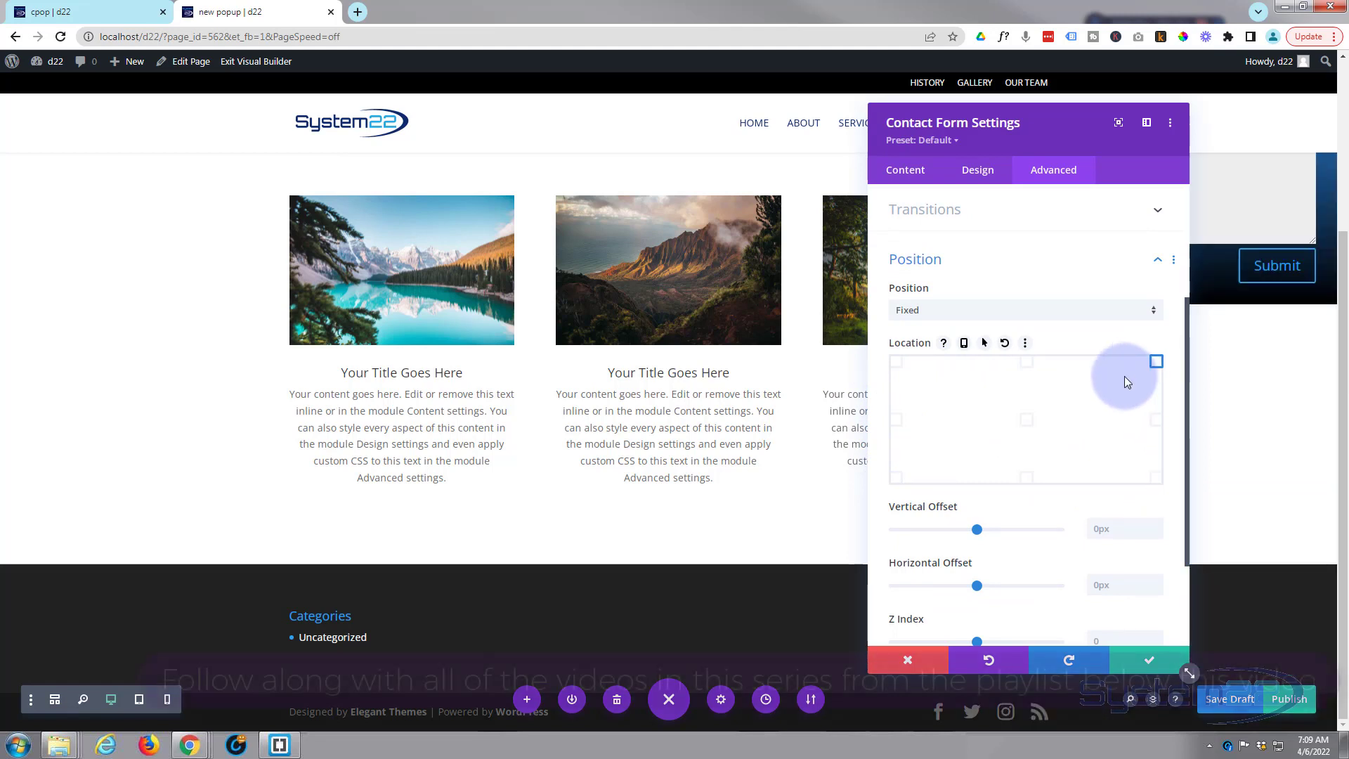
pyautogui.click(1027, 420)
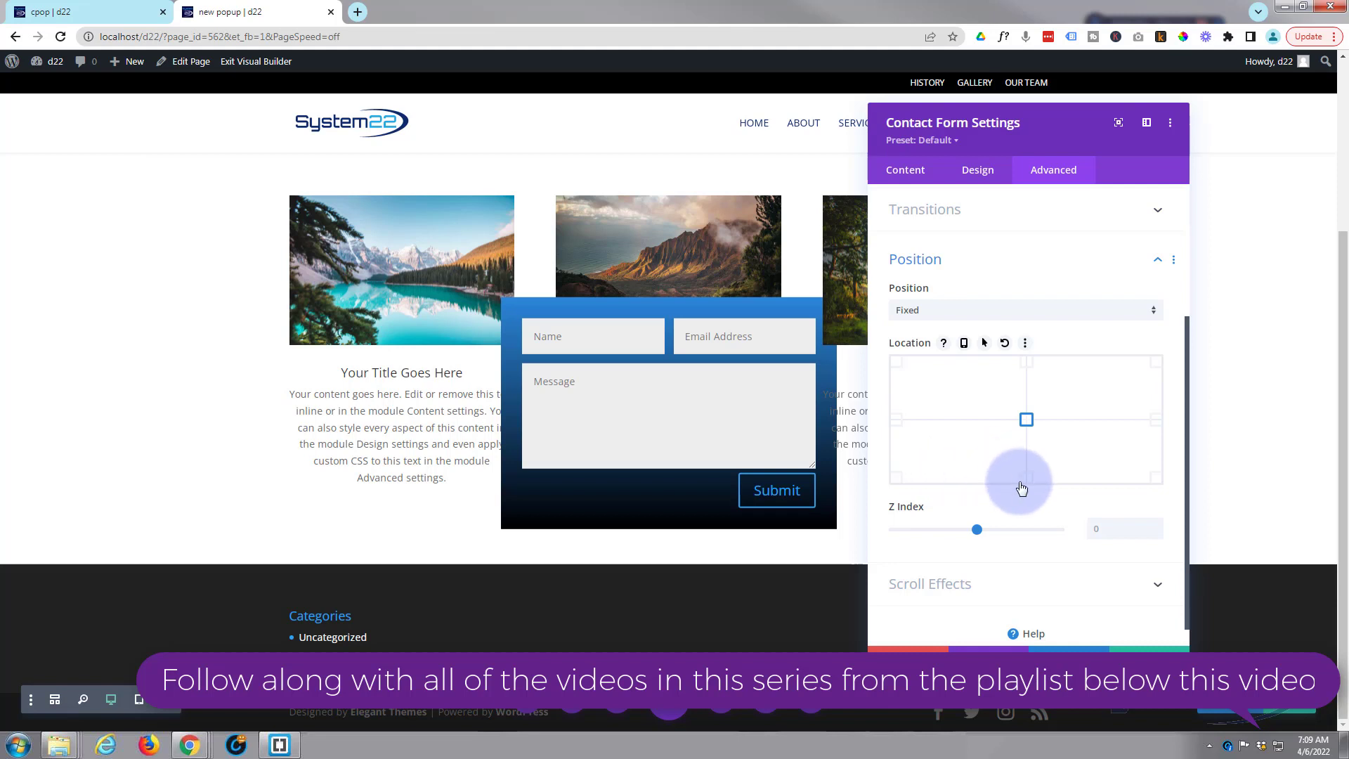
pyautogui.scroll(3, 1031, 485)
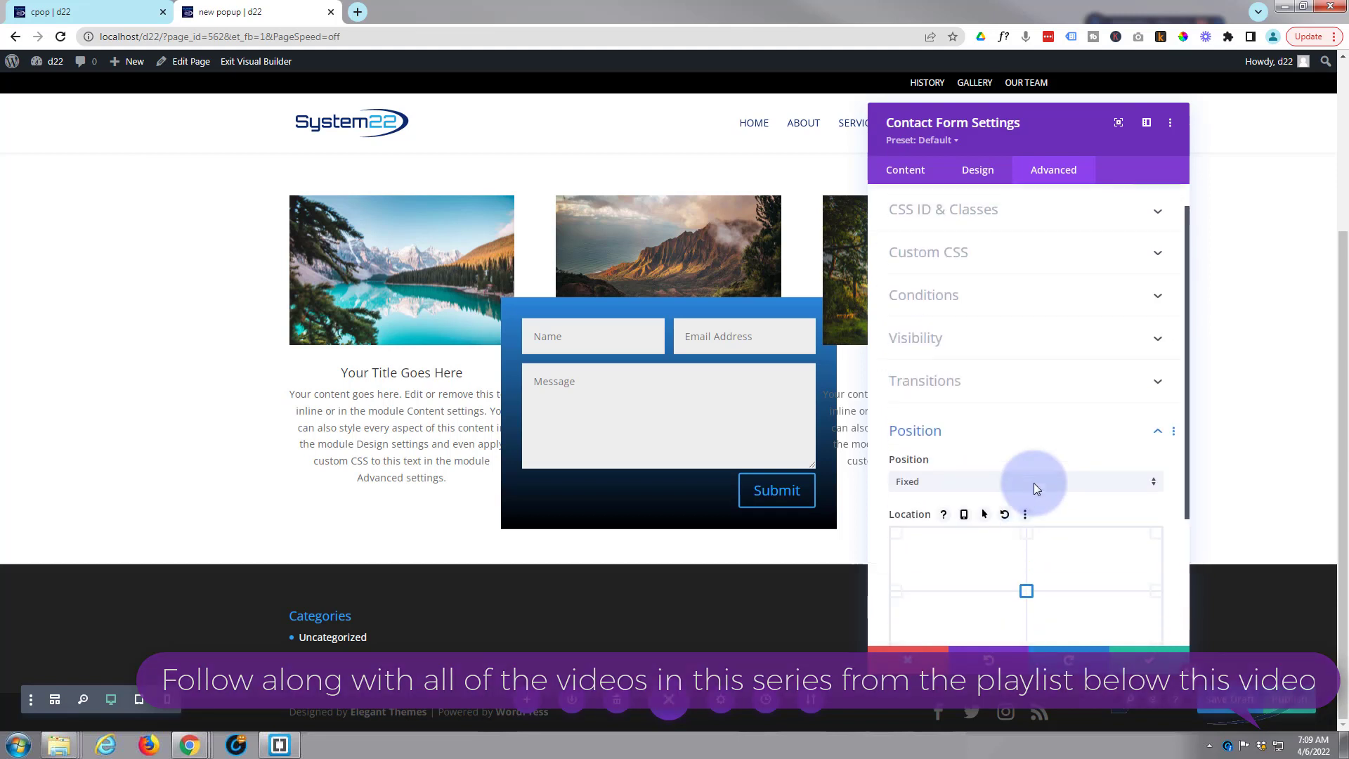
# Step: Replace the form's CSS ID with 'popup1' and save the module settings
pyautogui.click(1039, 238)
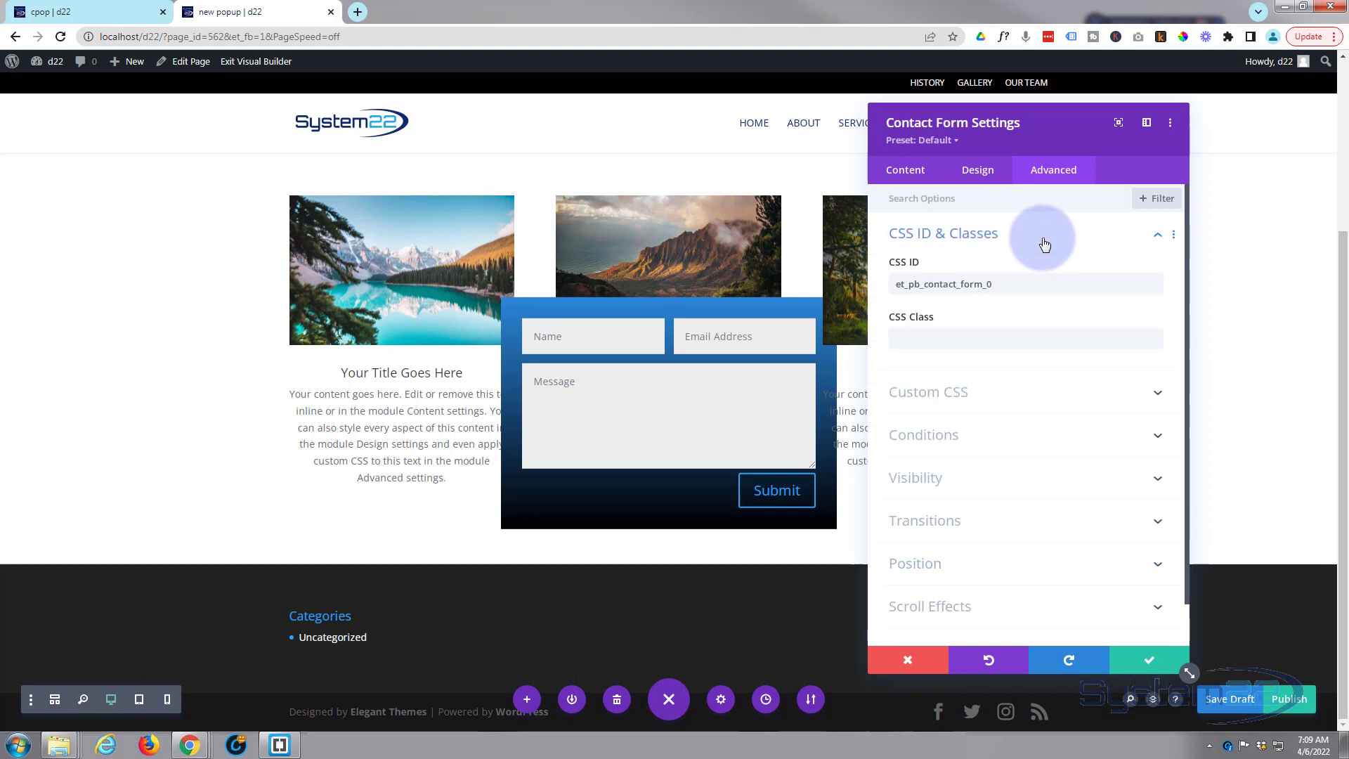
pyautogui.doubleClick(961, 284)
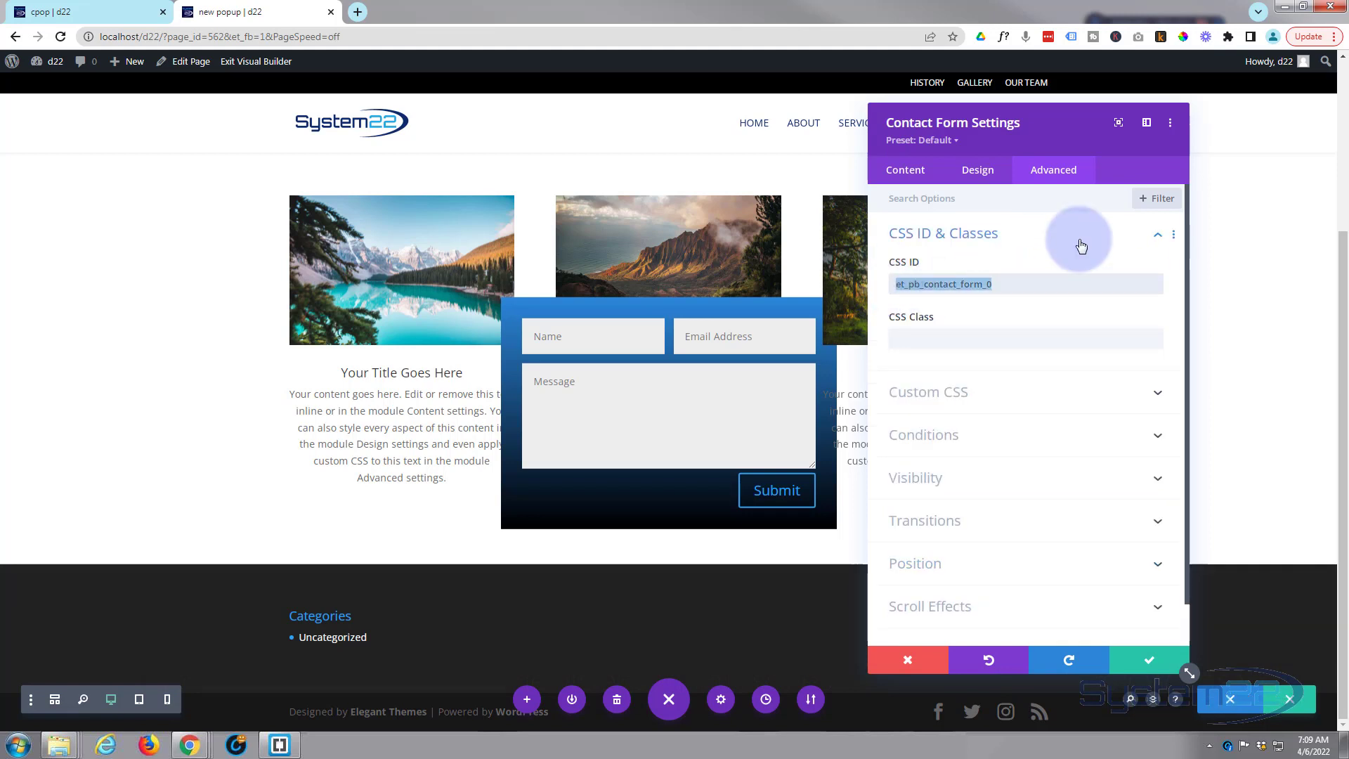
pyautogui.write('pop')
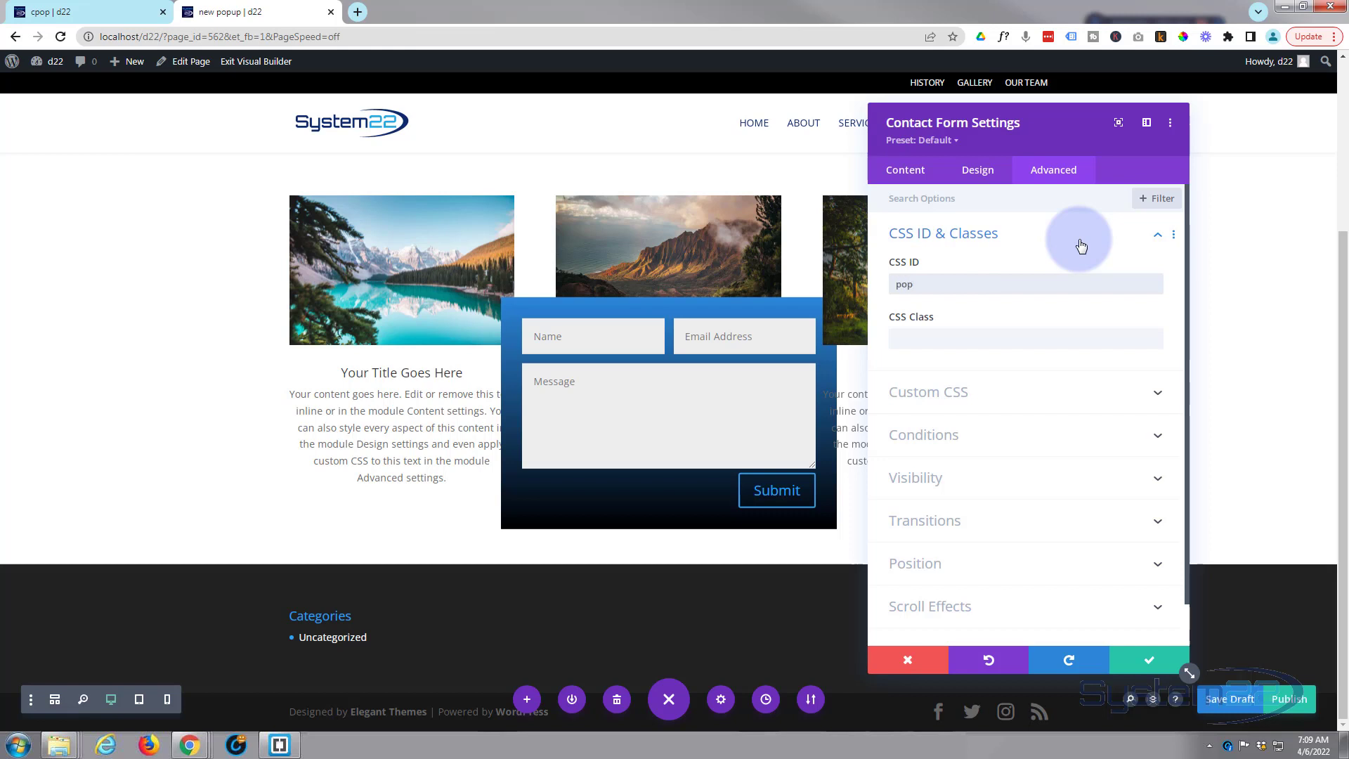
pyautogui.write('up1')
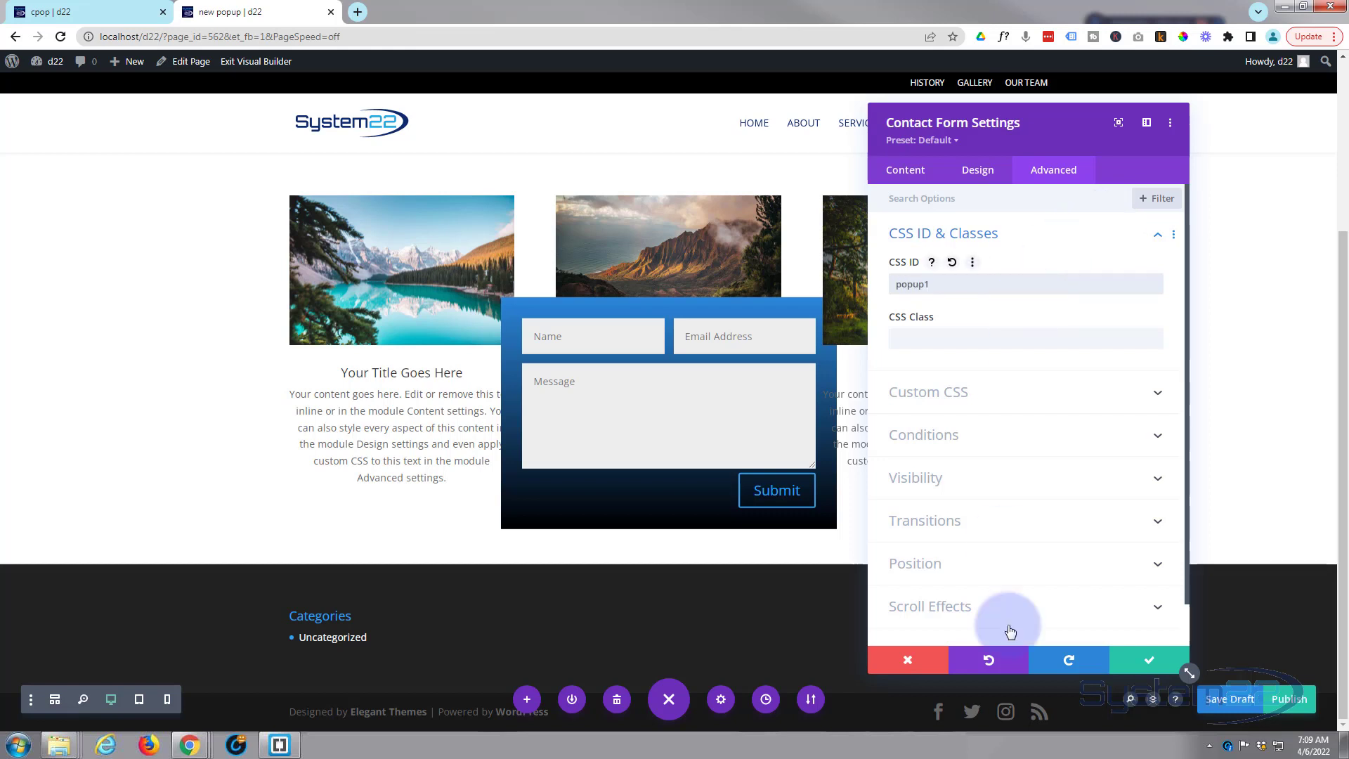
pyautogui.click(1137, 664)
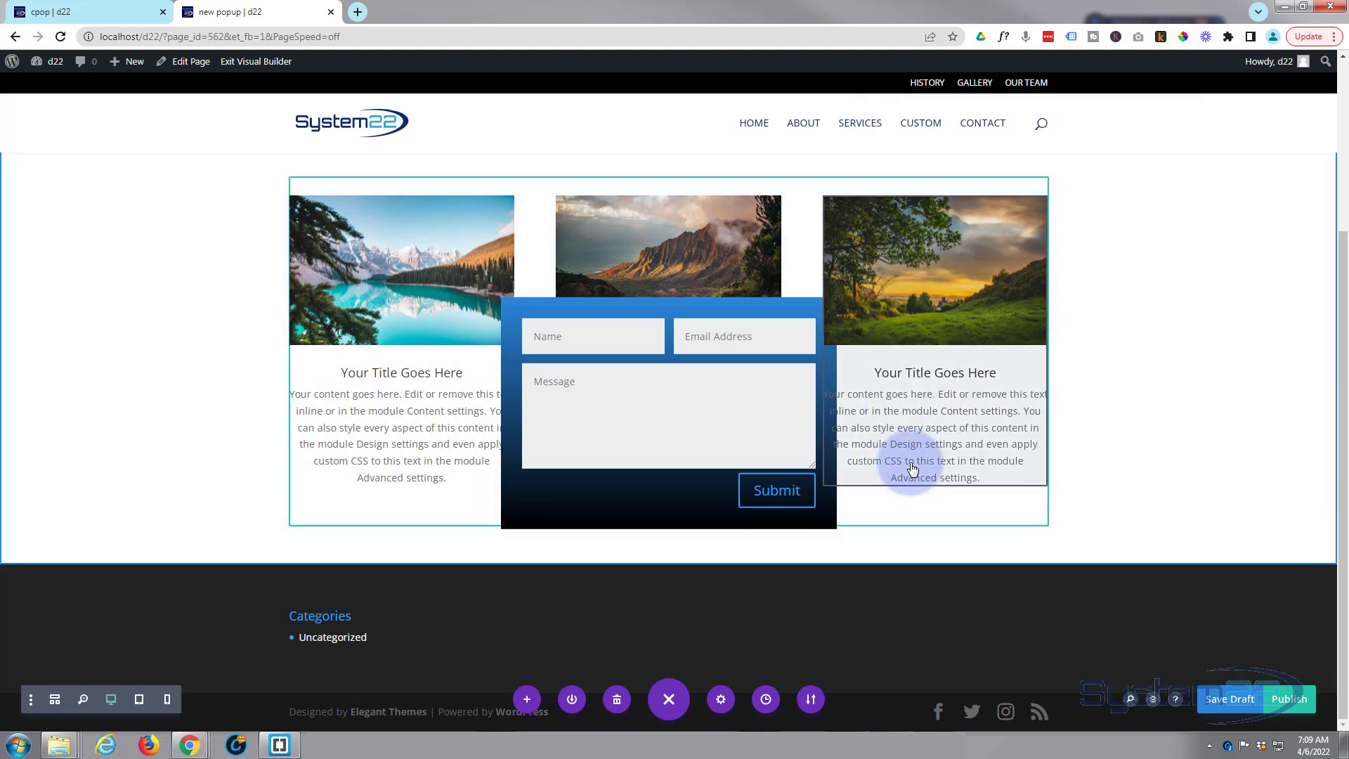
# Step: Insert a Code module into the right column beneath its text module
pyautogui.moveTo(910, 462)
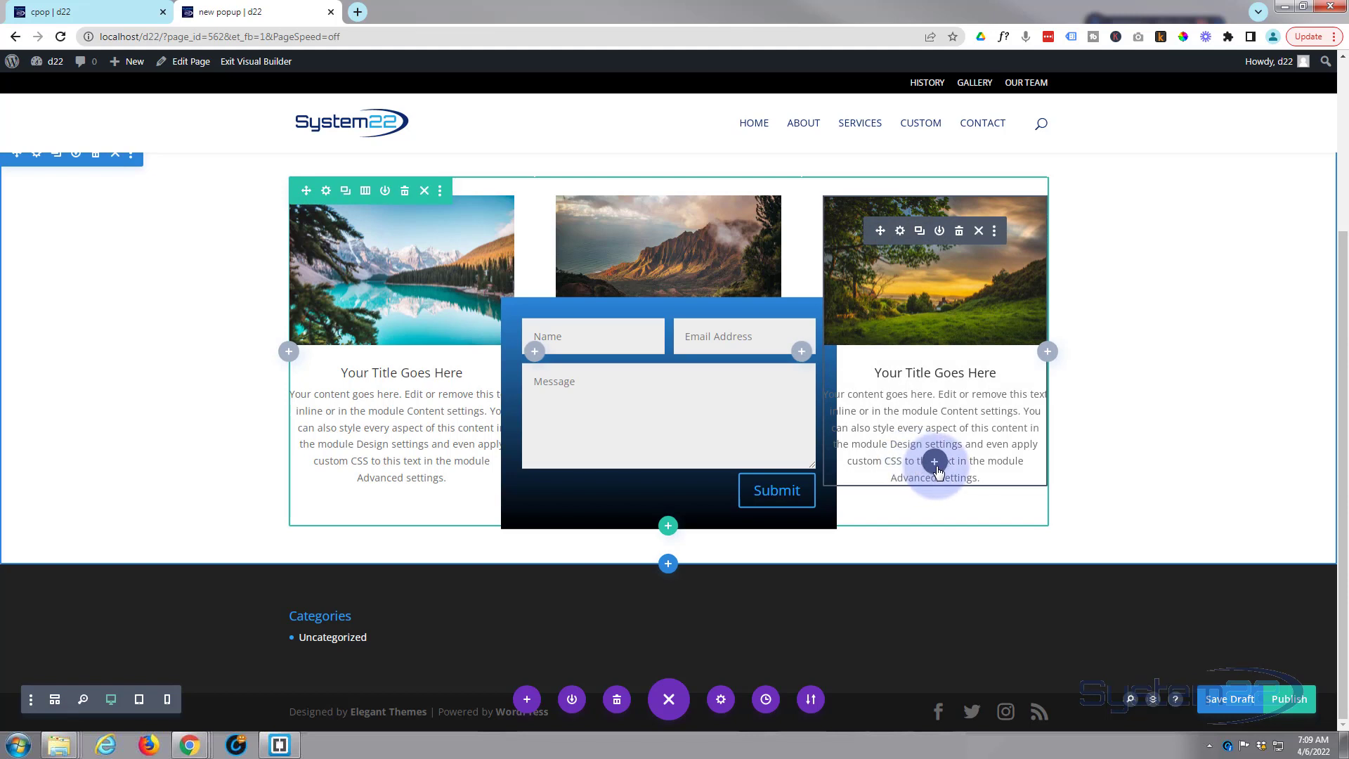
pyautogui.click(934, 462)
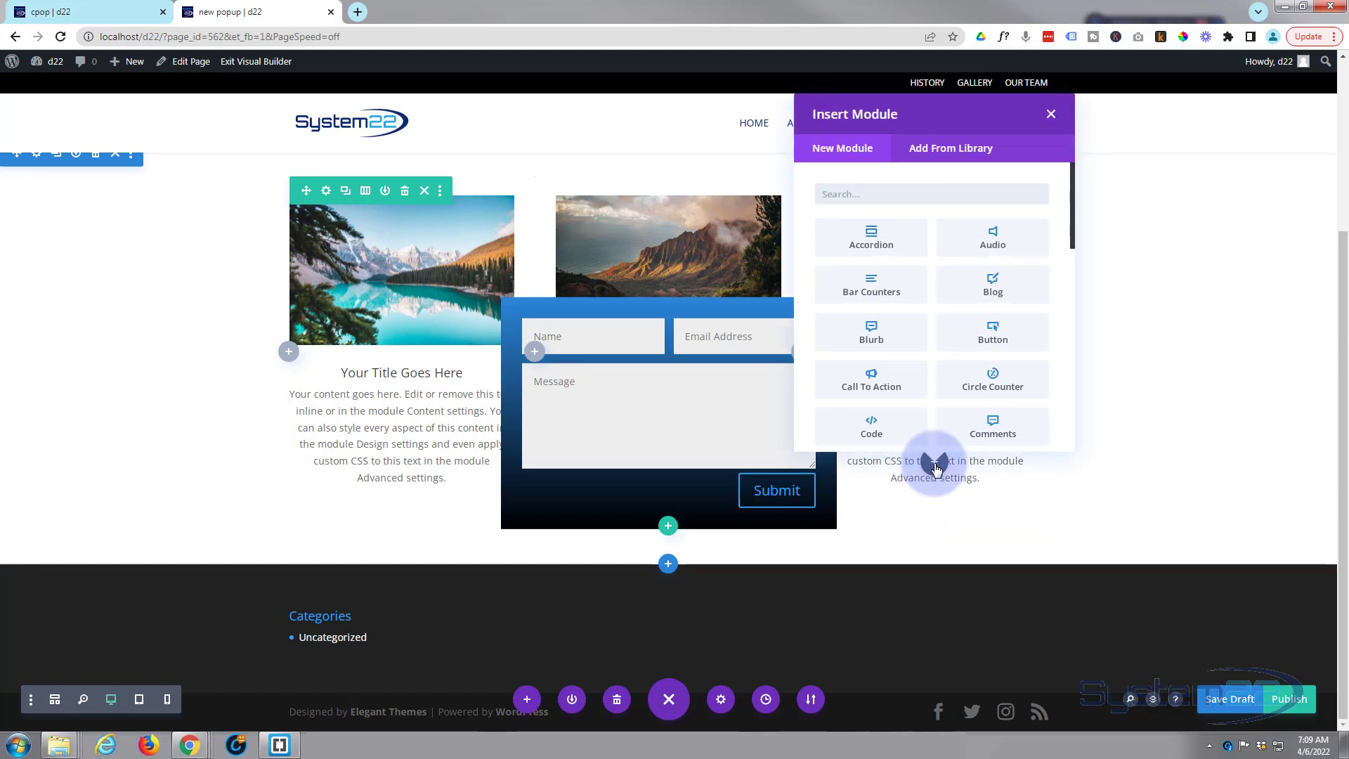
pyautogui.click(871, 427)
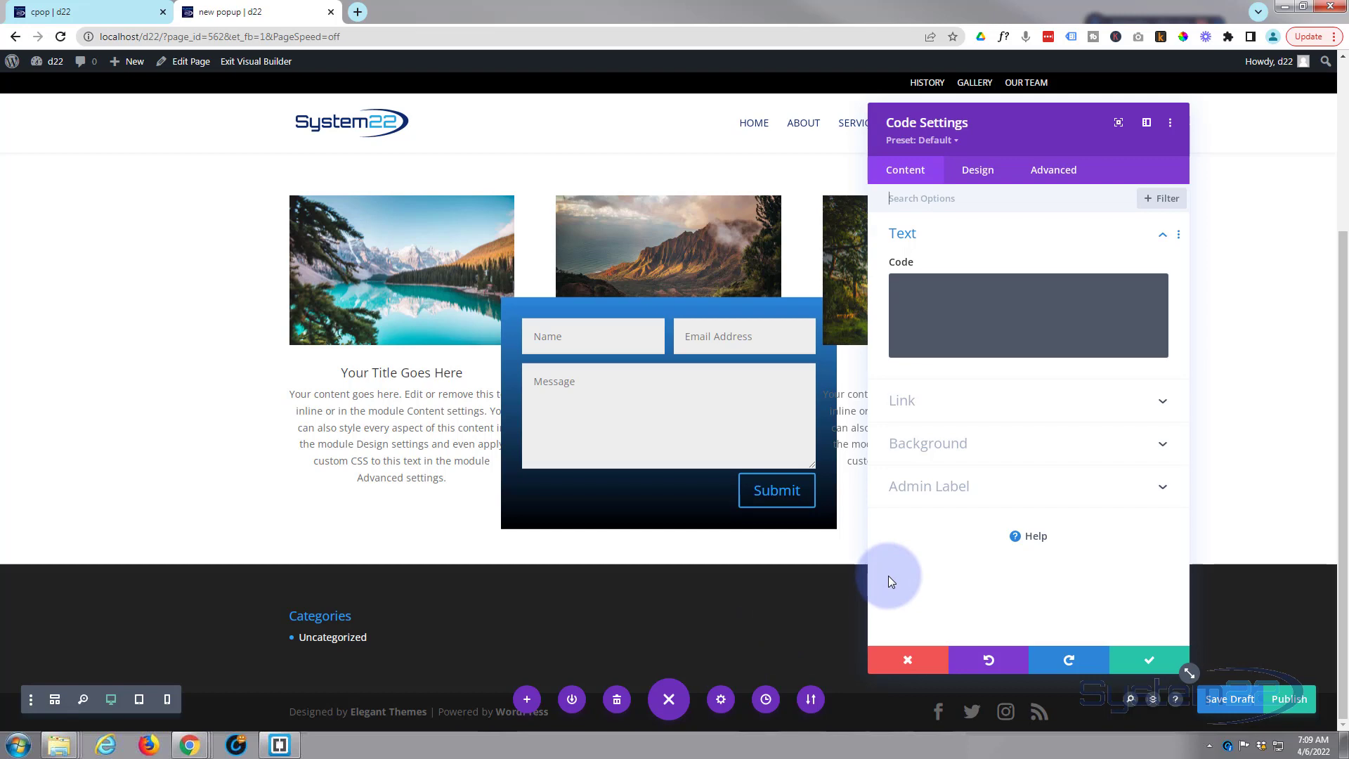
# Step: Enter <button class="pbtn" onclick="myFunction()">Contact</button> in the Code module
pyautogui.moveTo(1012, 127); pyautogui.dragTo(968, 134)
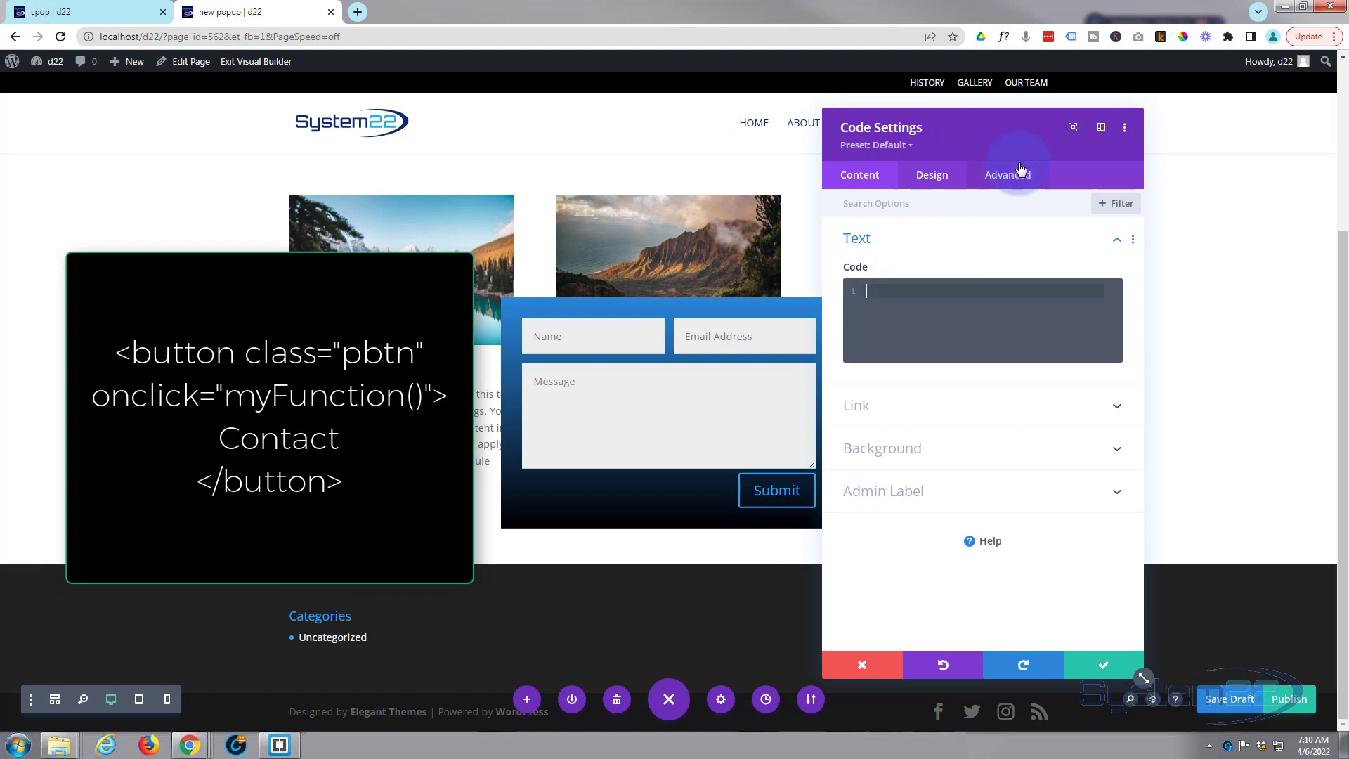
pyautogui.write('<')
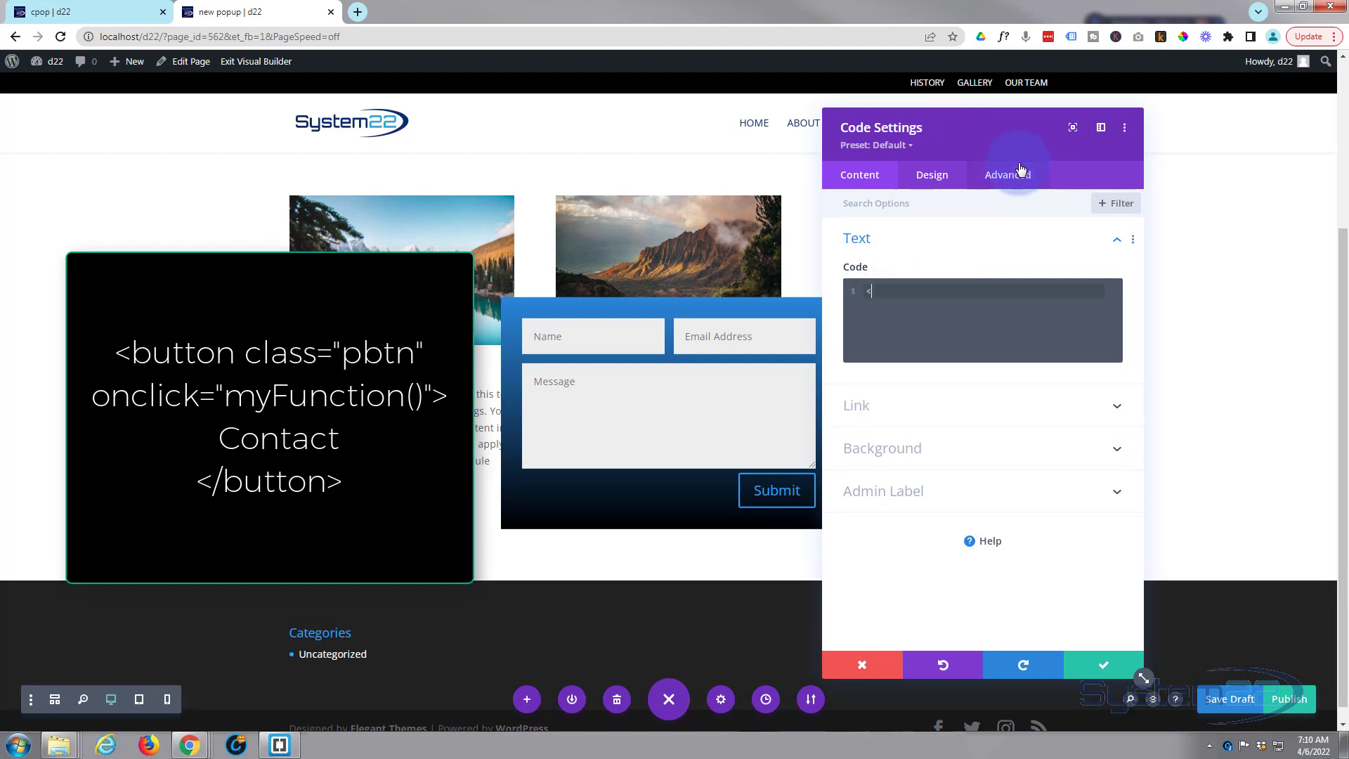
pyautogui.write('button')
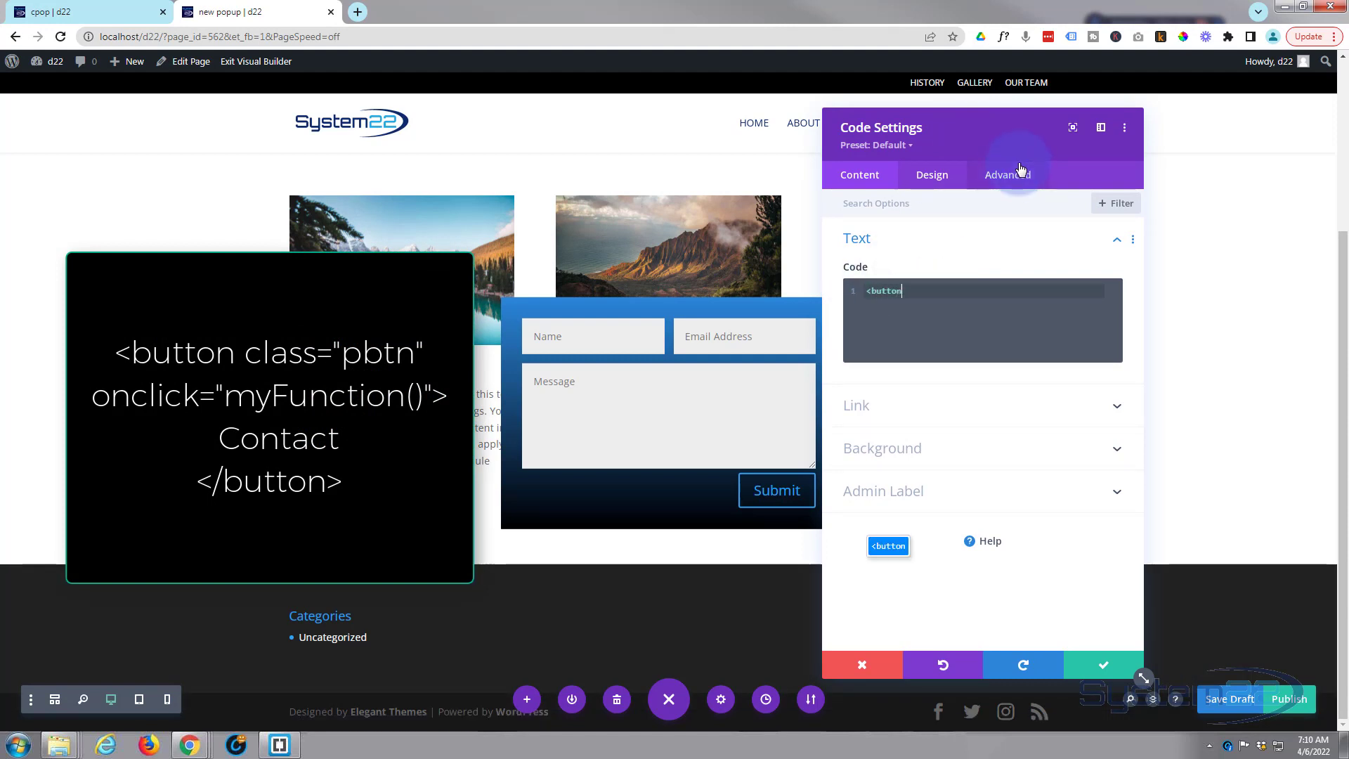
pyautogui.write(' cl')
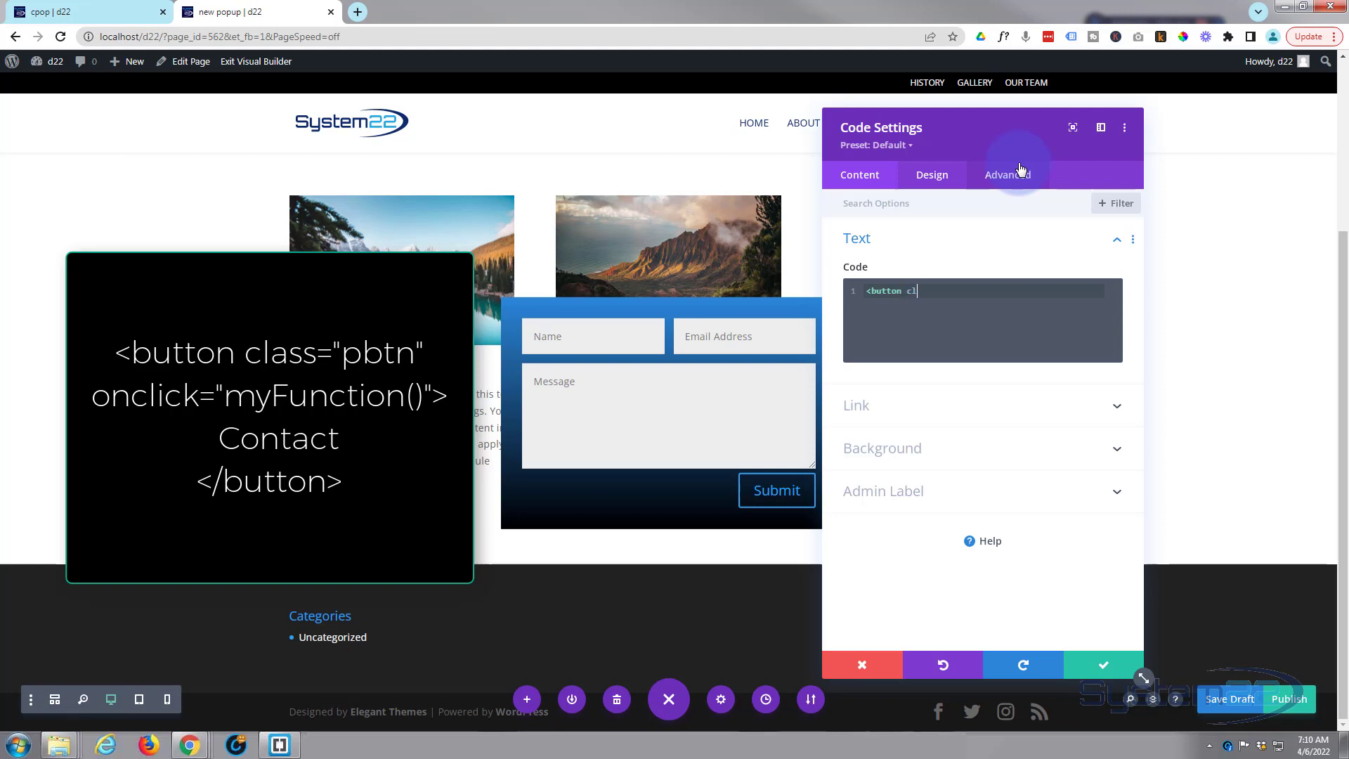
pyautogui.write('assss')
pyautogui.write('="pbtn')
pyautogui.click(1007, 284)
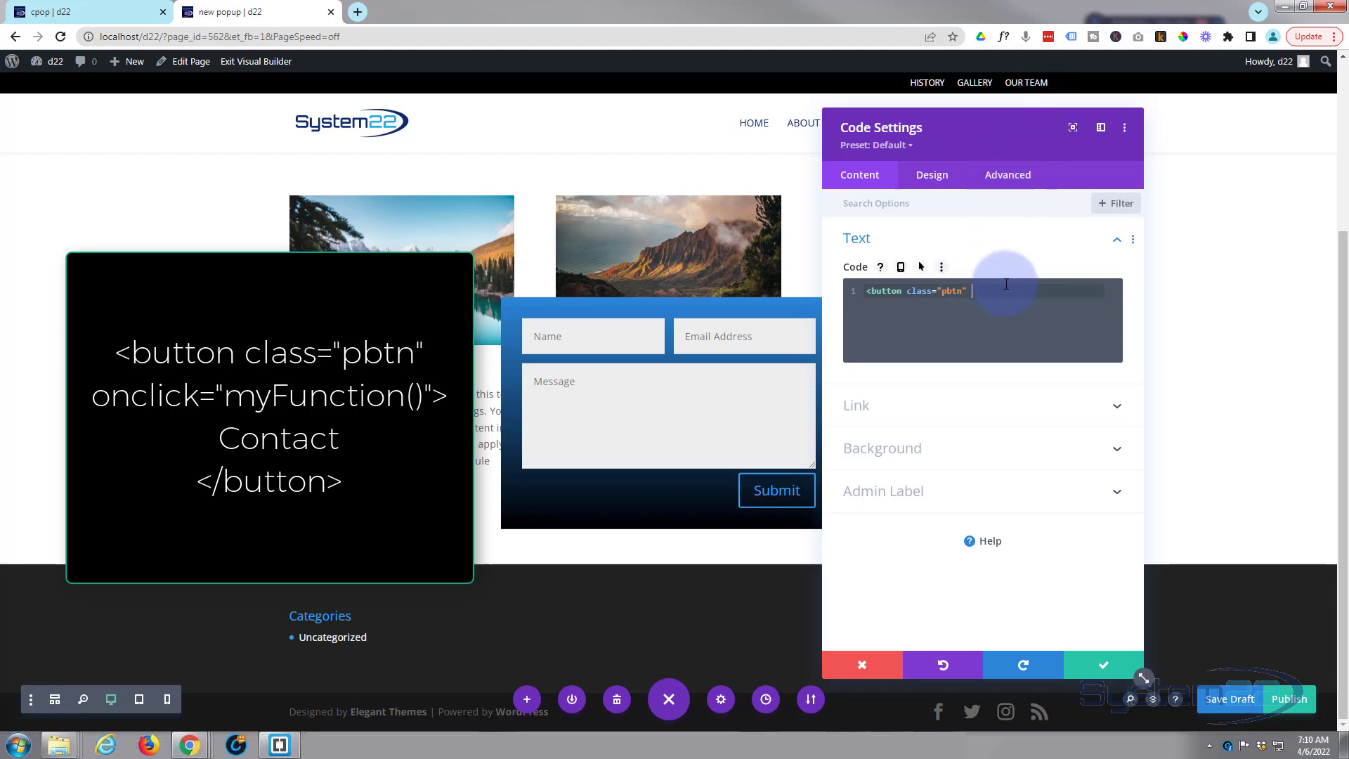
pyautogui.write('onclick')
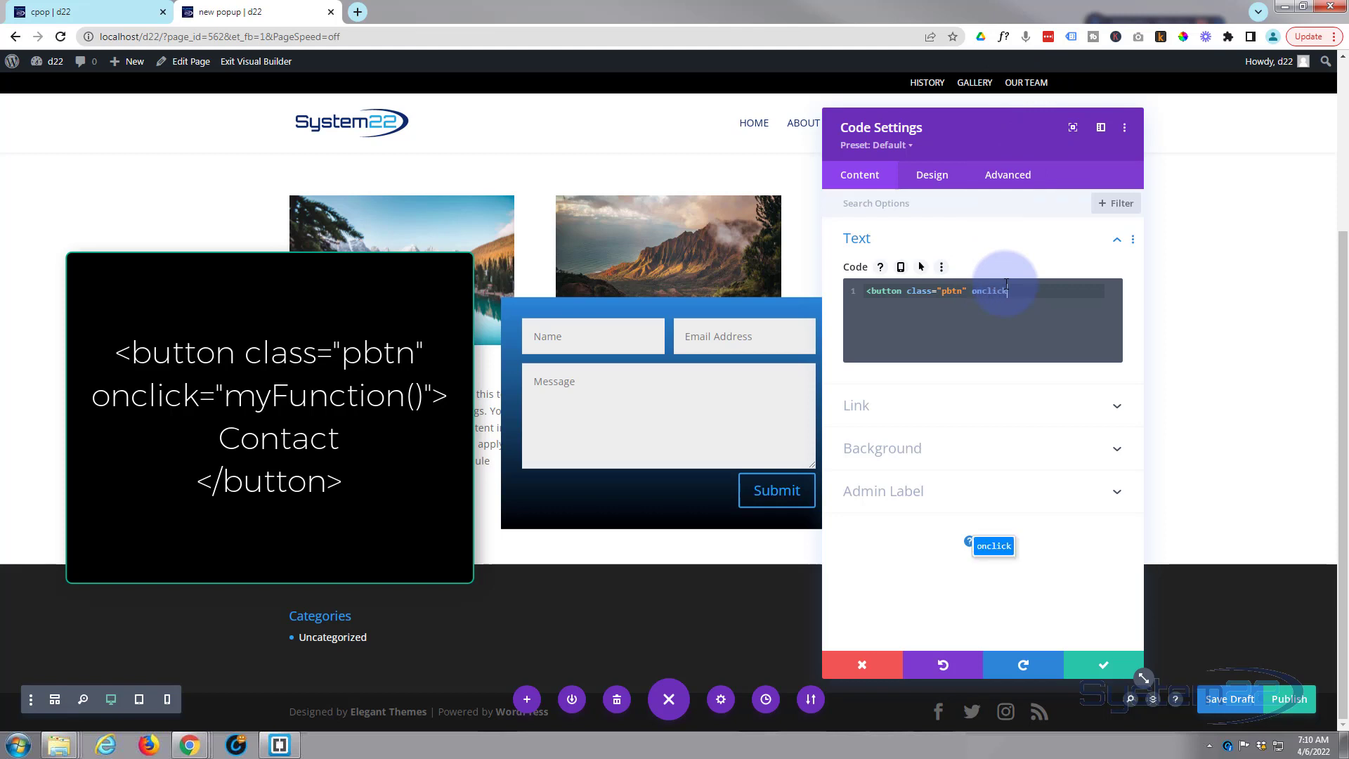
pyautogui.write('=')
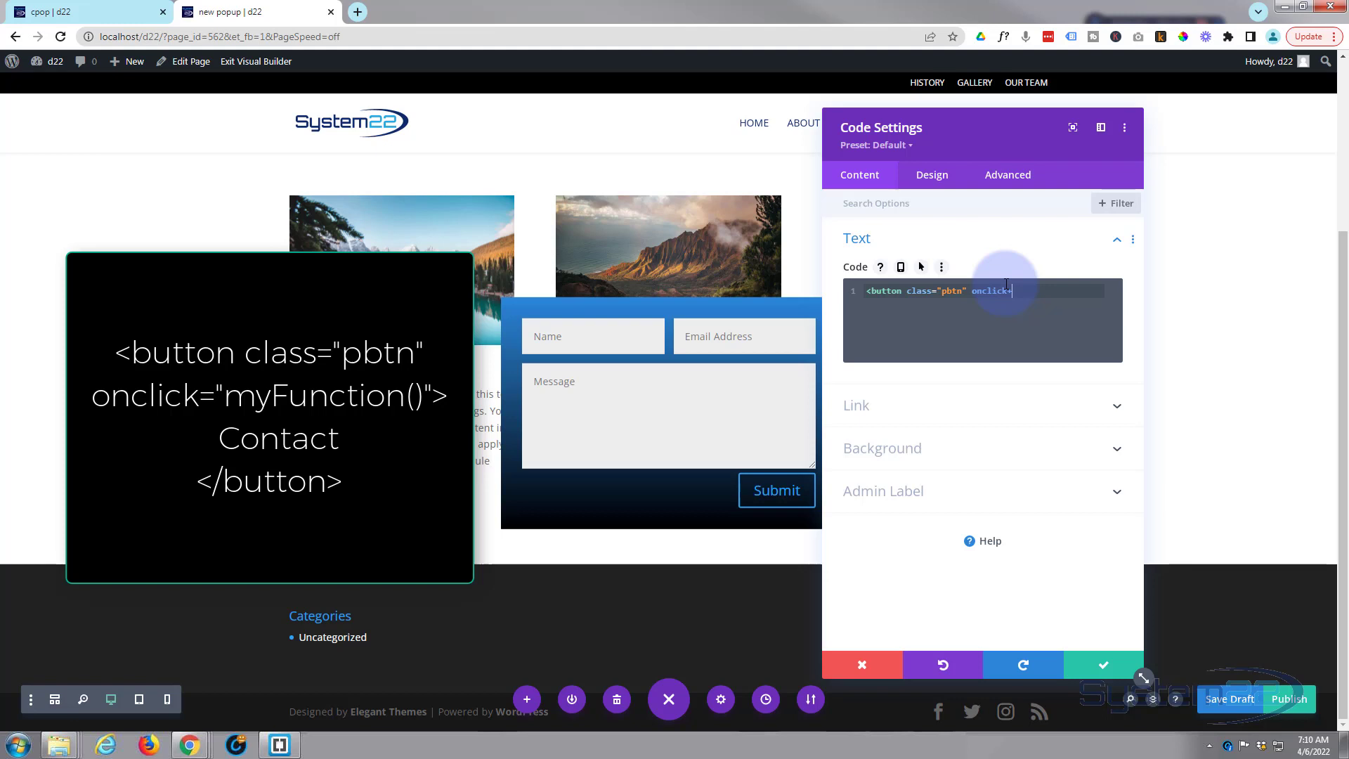
pyautogui.write('"myFunction(')
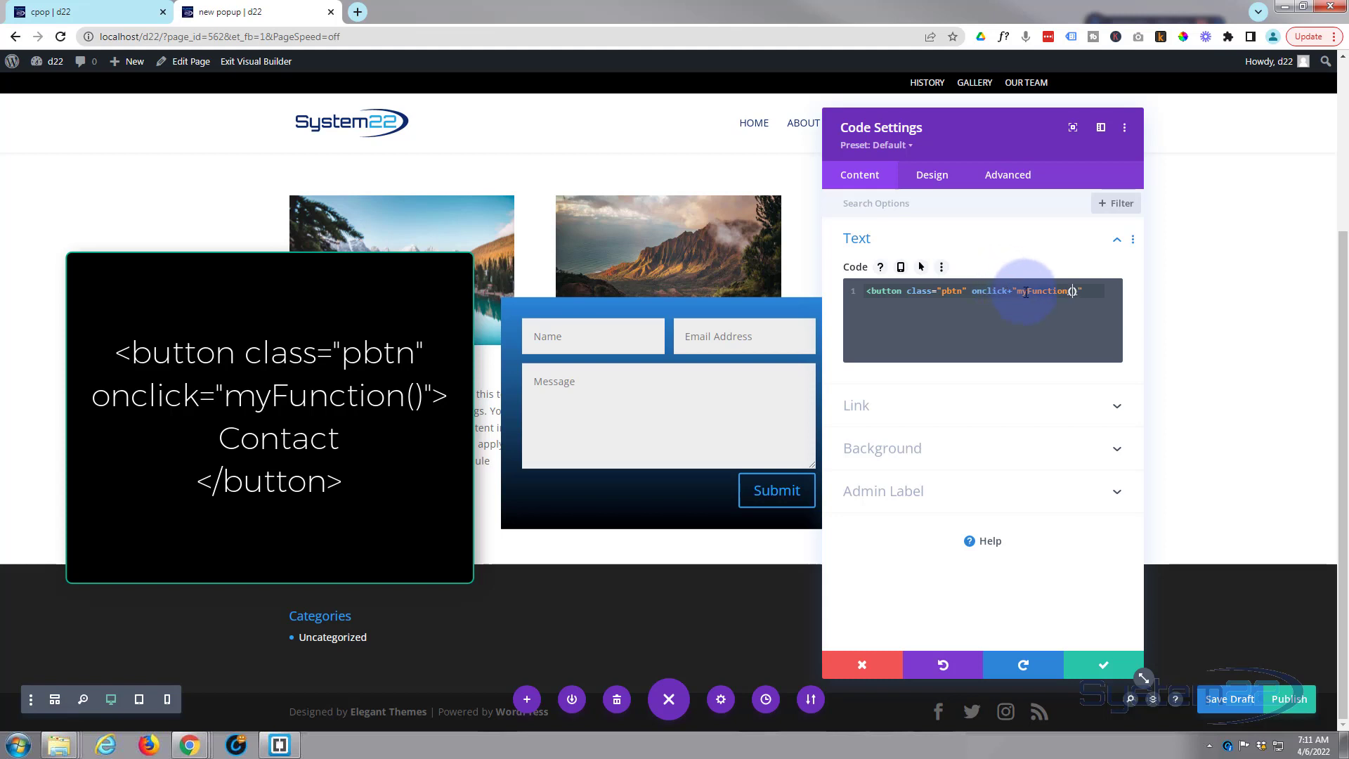
pyautogui.click(1087, 289)
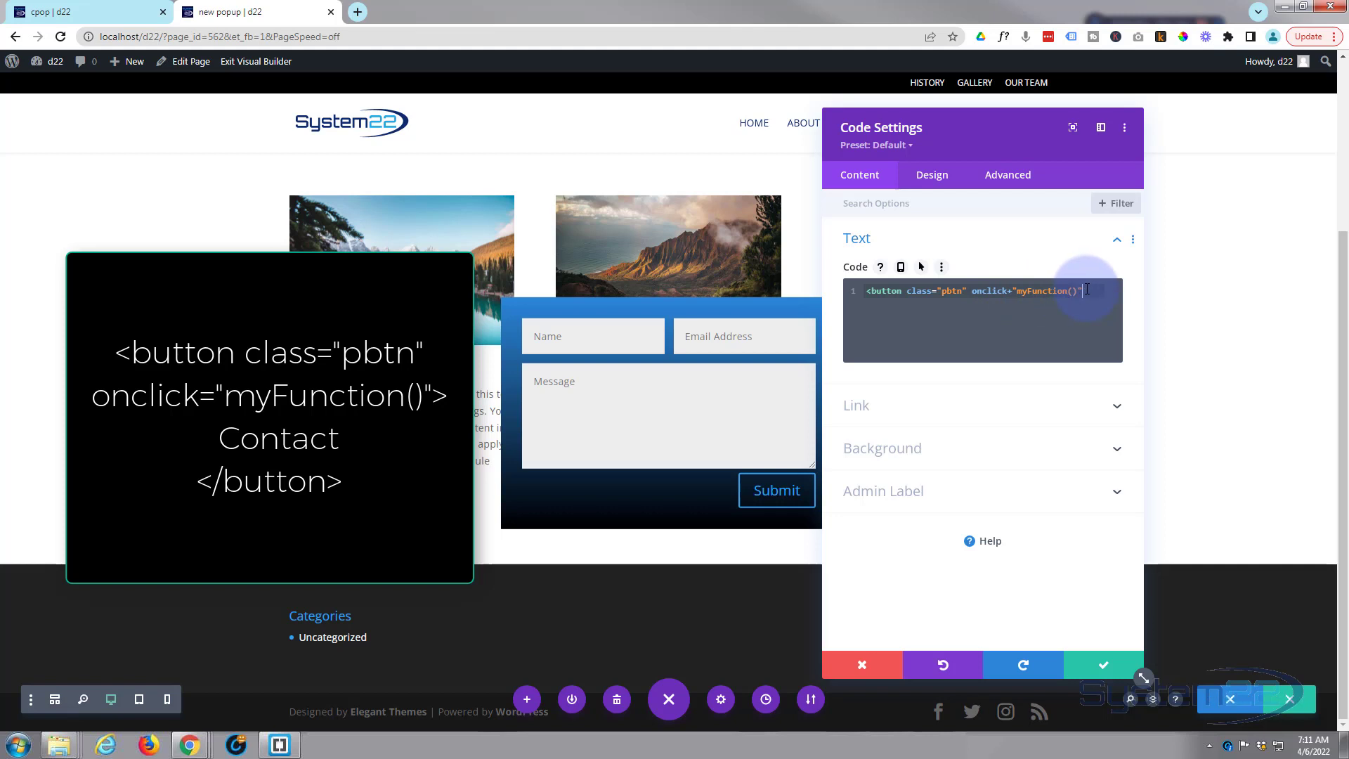
pyautogui.write('>')
pyautogui.press('Return')
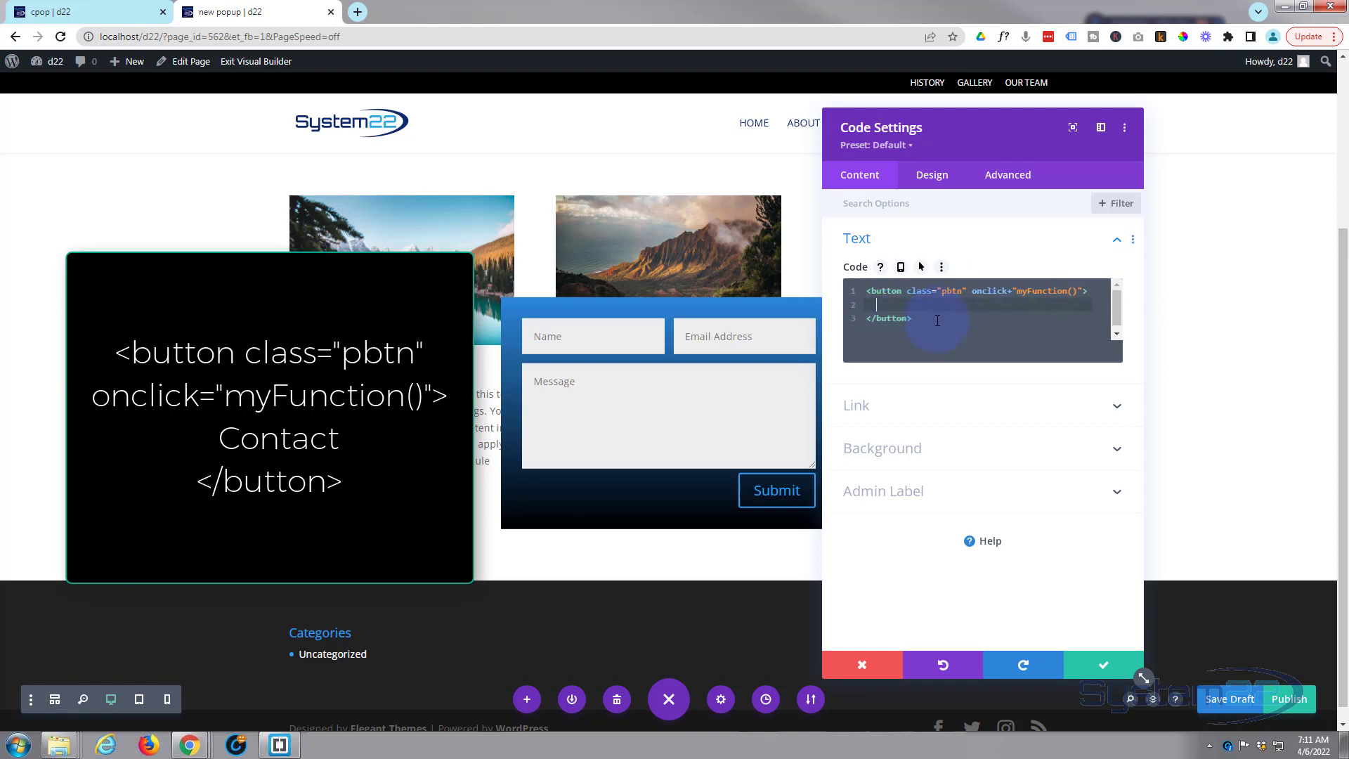
pyautogui.write('C')
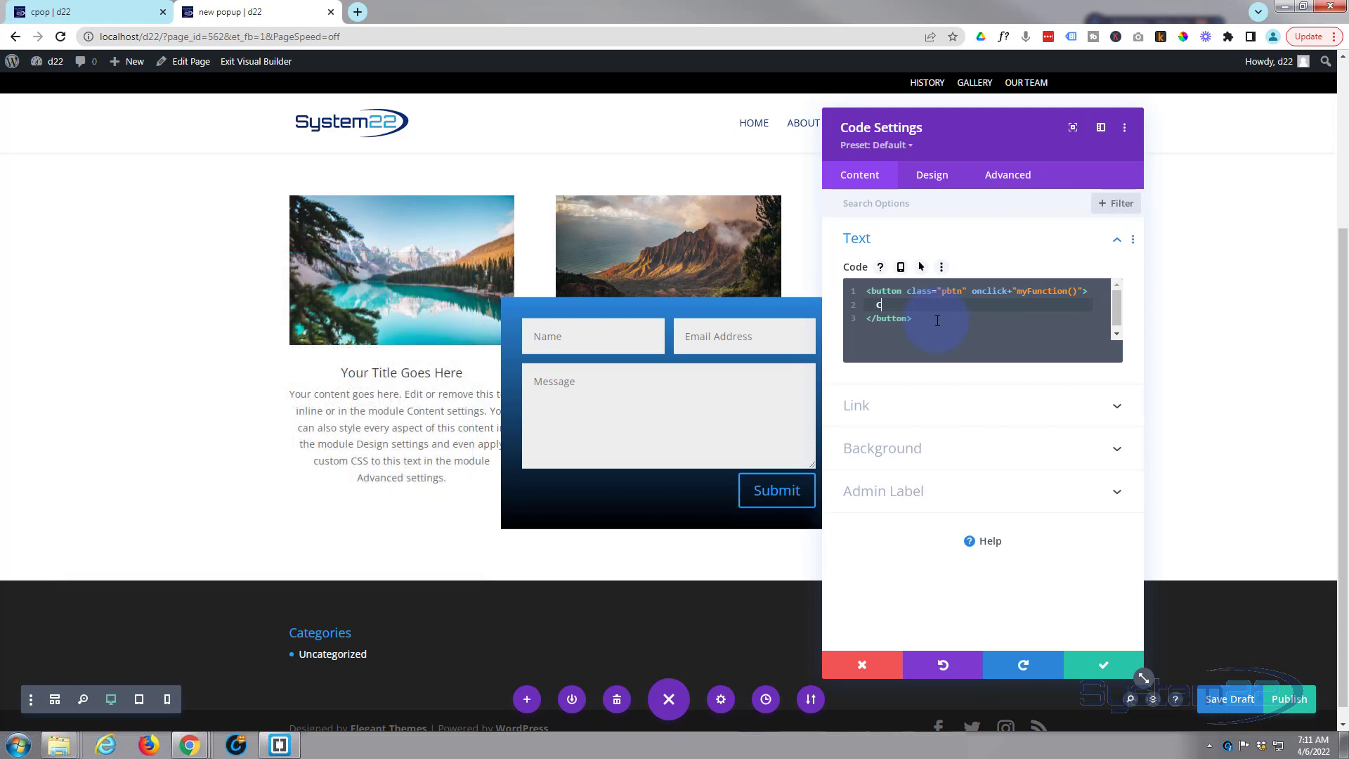
pyautogui.write('ontact')
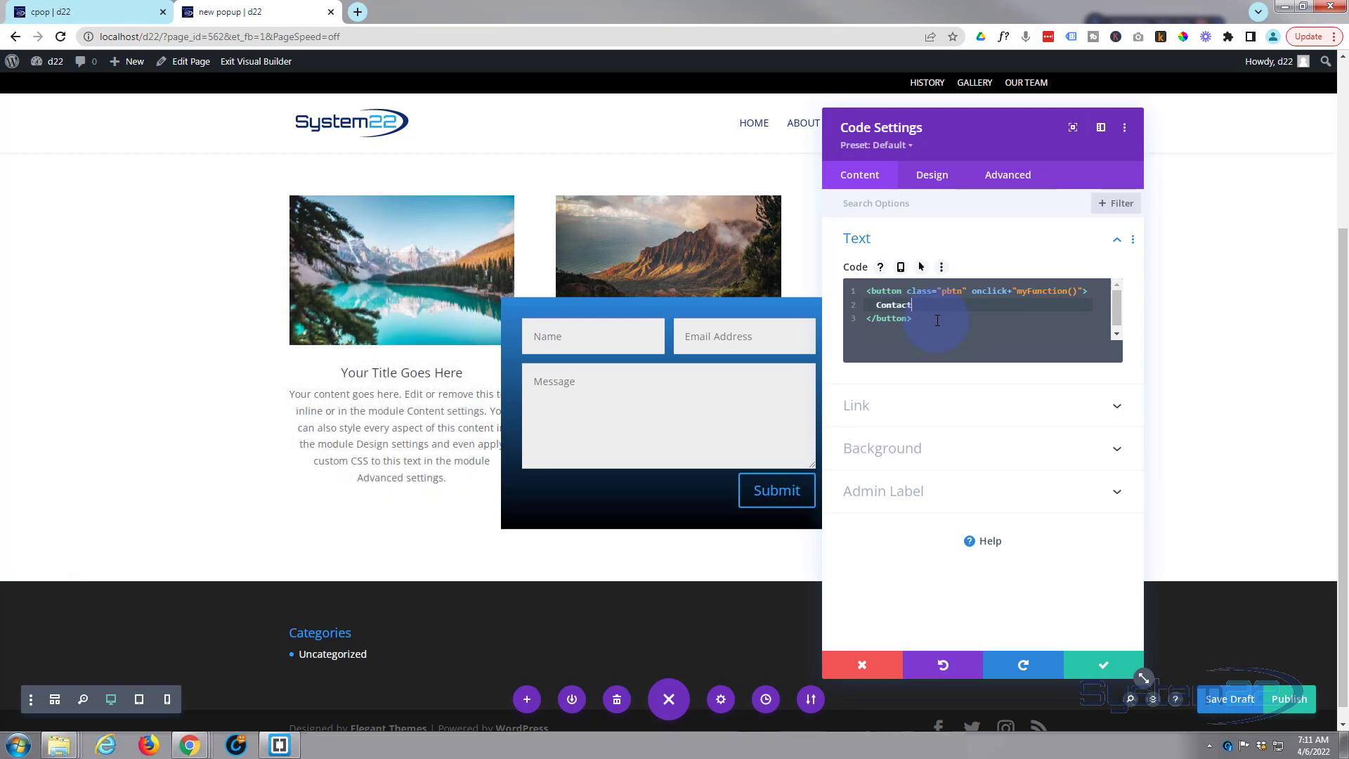
pyautogui.moveTo(977, 137); pyautogui.dragTo(457, 189)
# Step: Add a <style> block two lines below the Contact button's markup
pyautogui.click(828, 516)
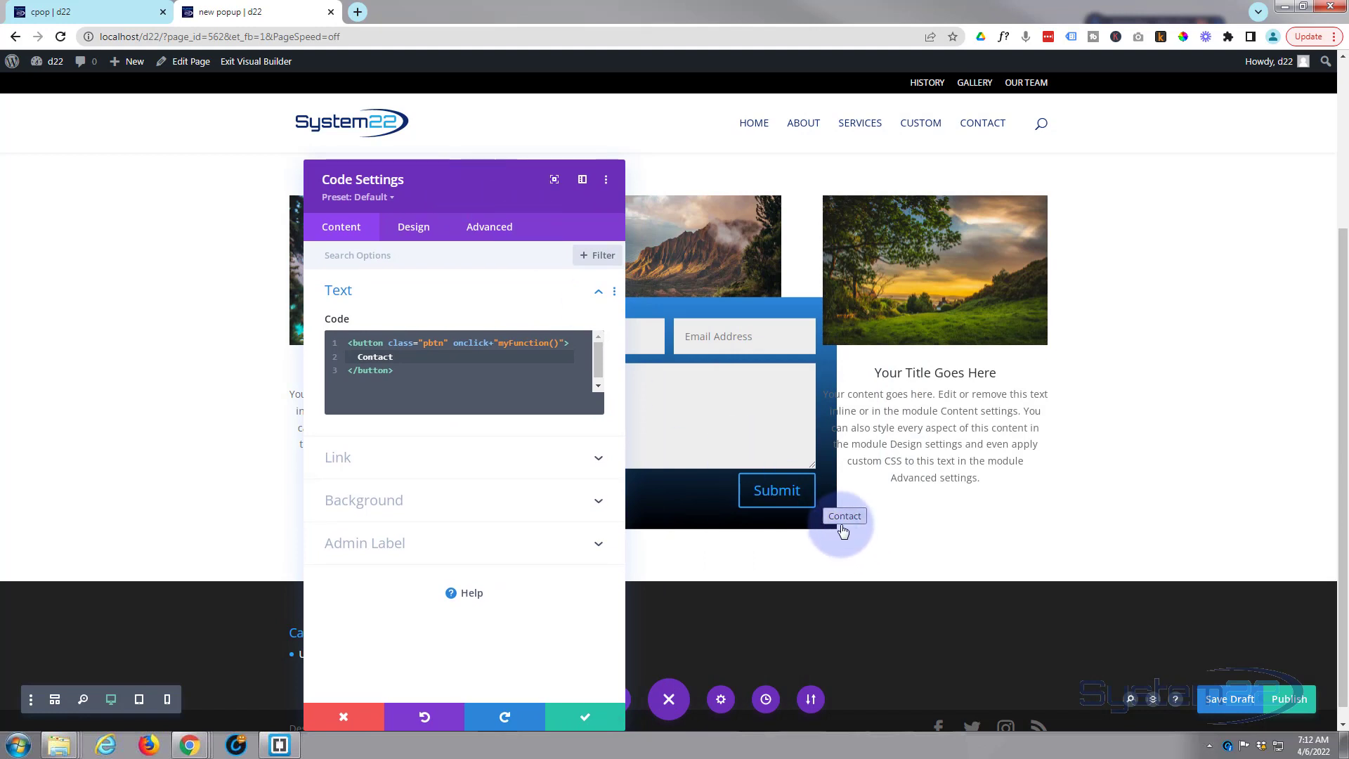
pyautogui.moveTo(512, 191); pyautogui.dragTo(624, 156)
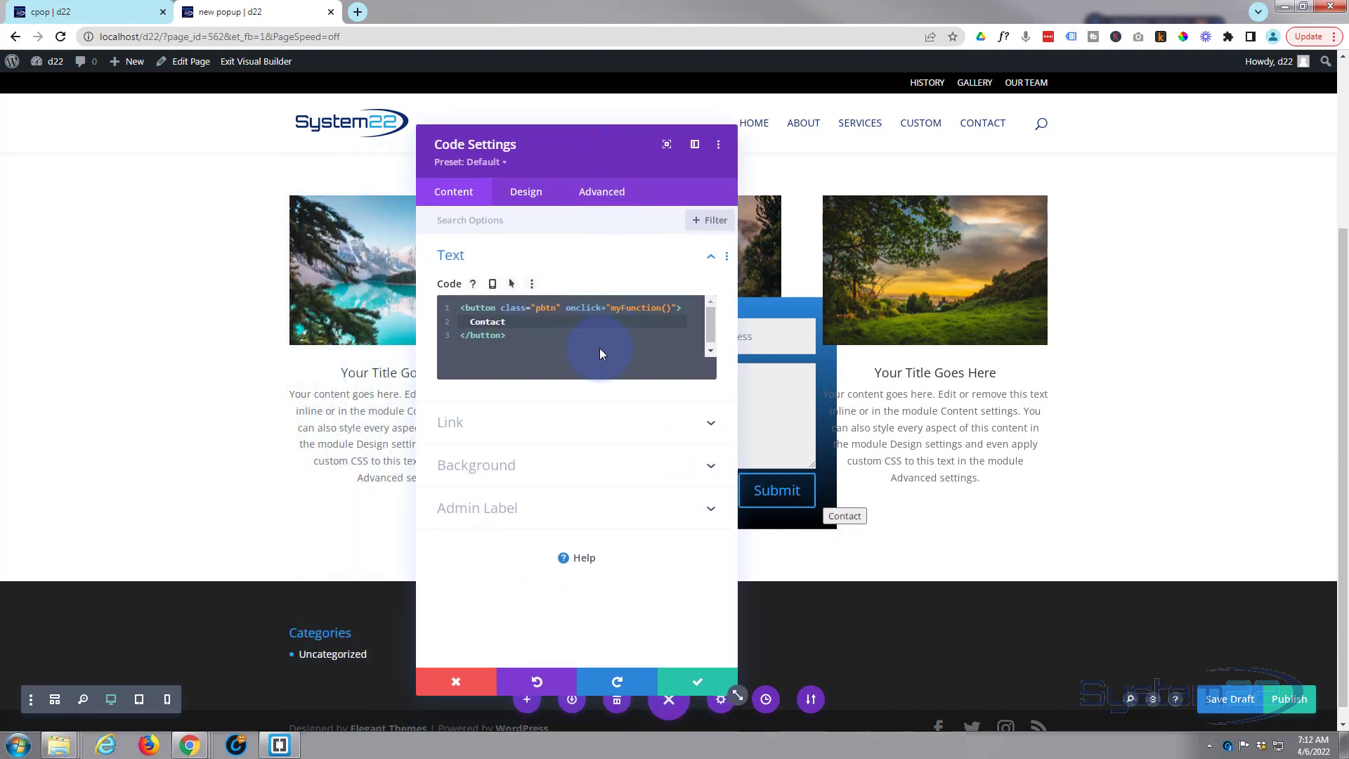
pyautogui.click(518, 336)
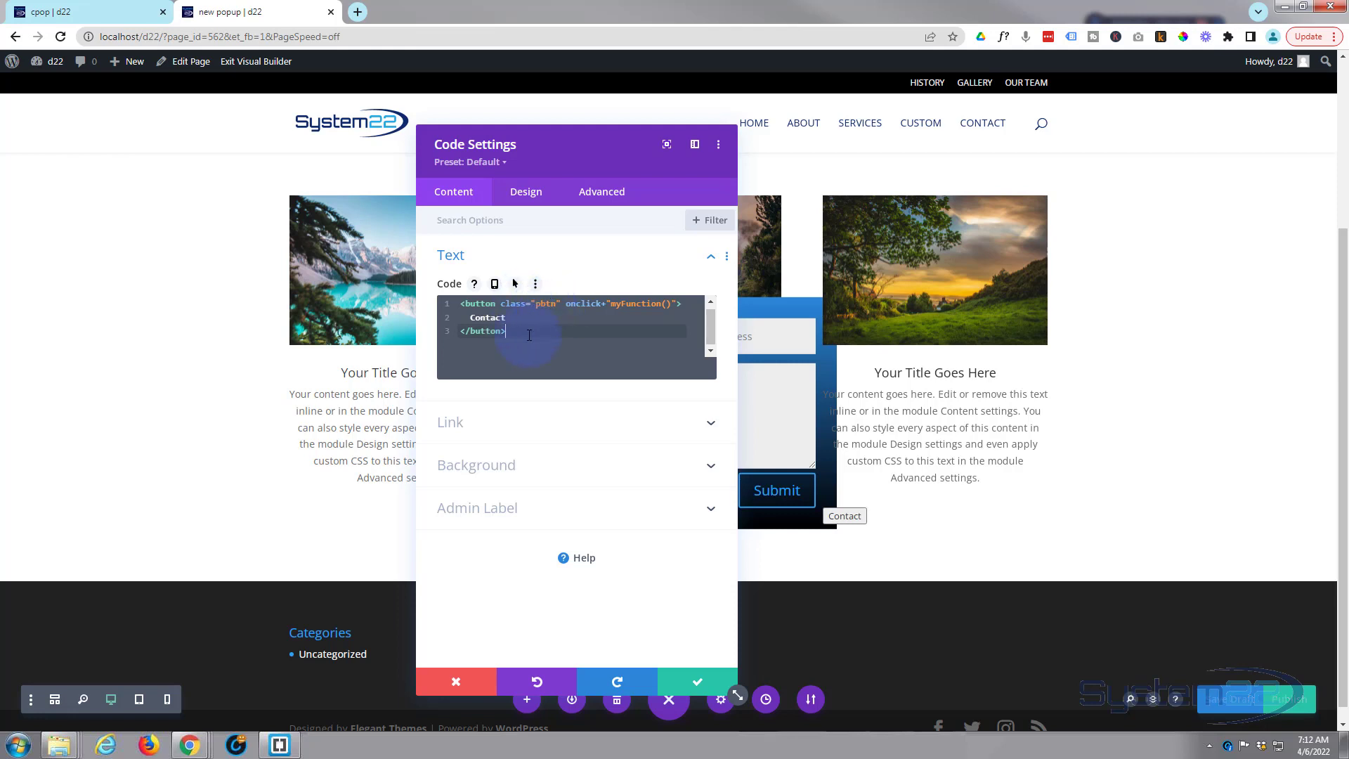
pyautogui.press('Return')
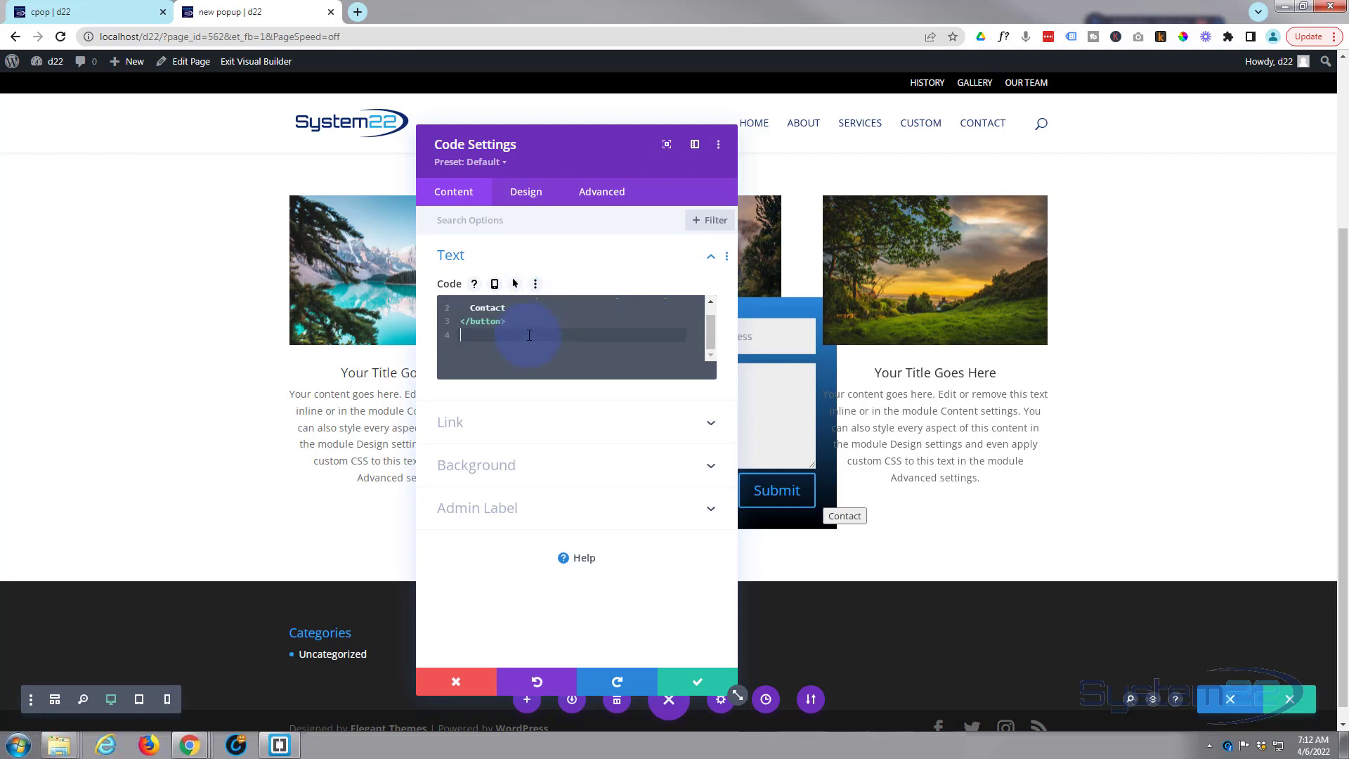
pyautogui.press('Return')
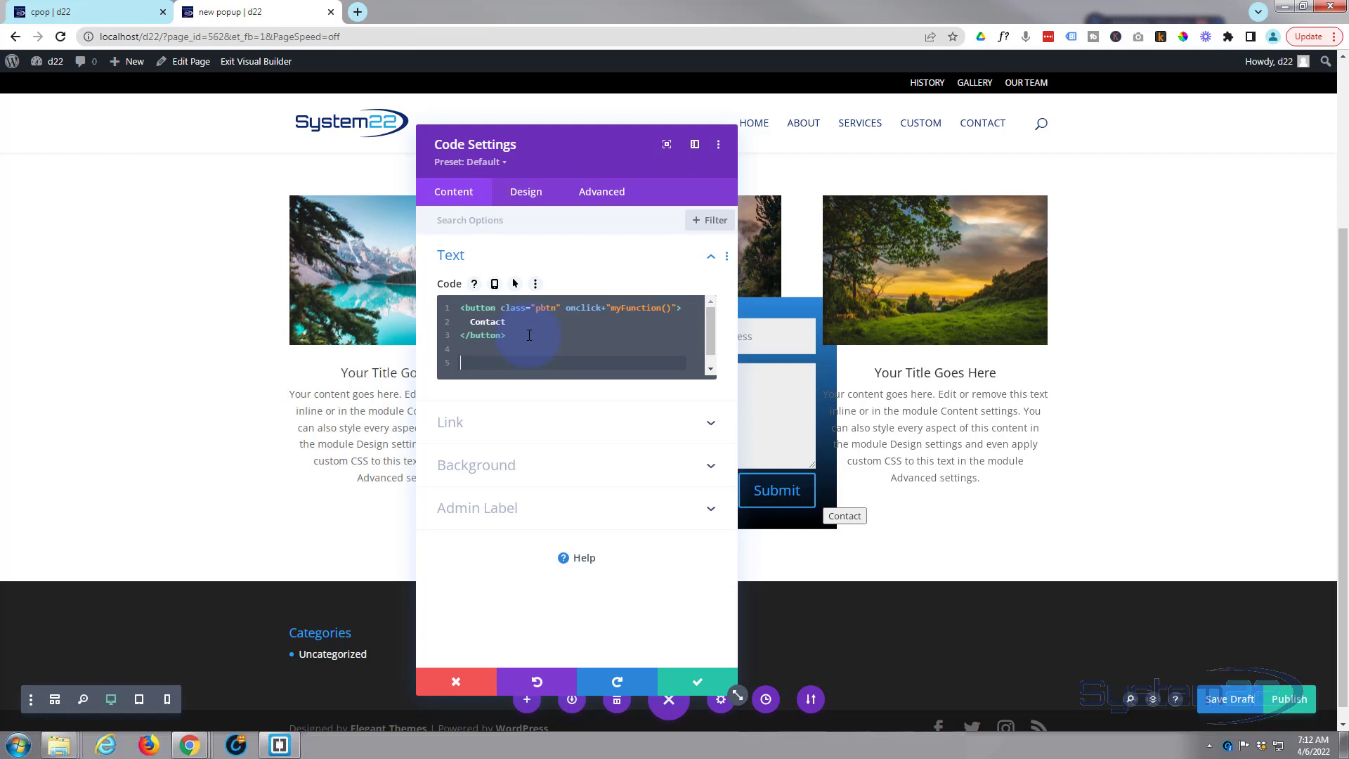
pyautogui.write('<st')
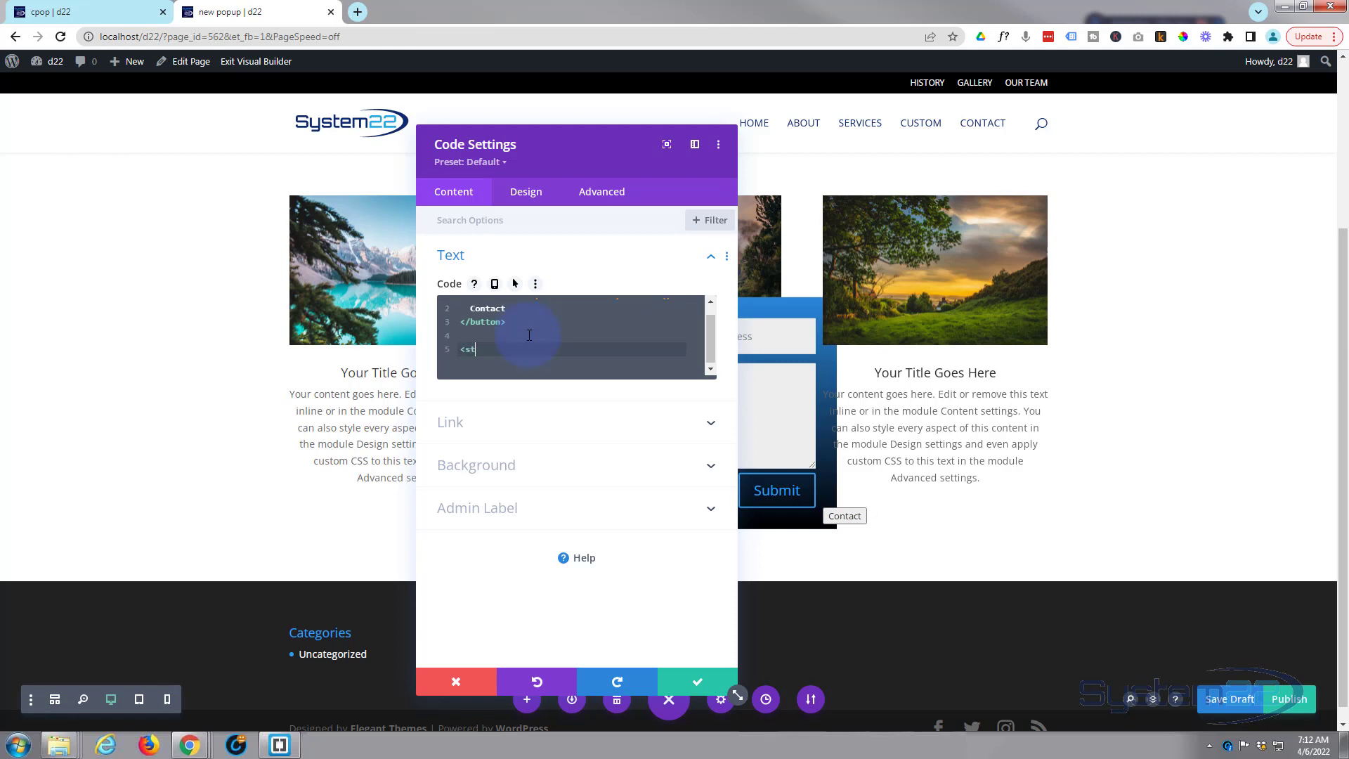
pyautogui.write('yle')
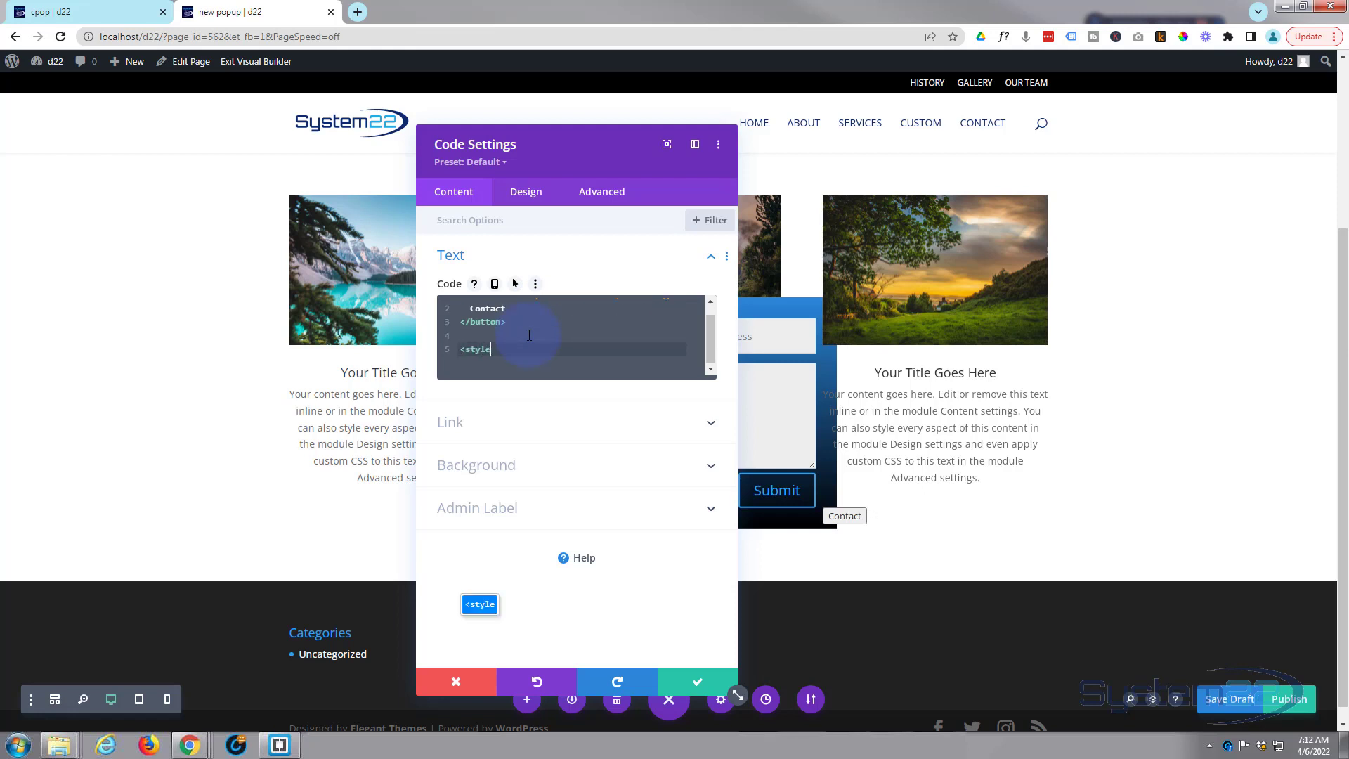
pyautogui.write('></style>')
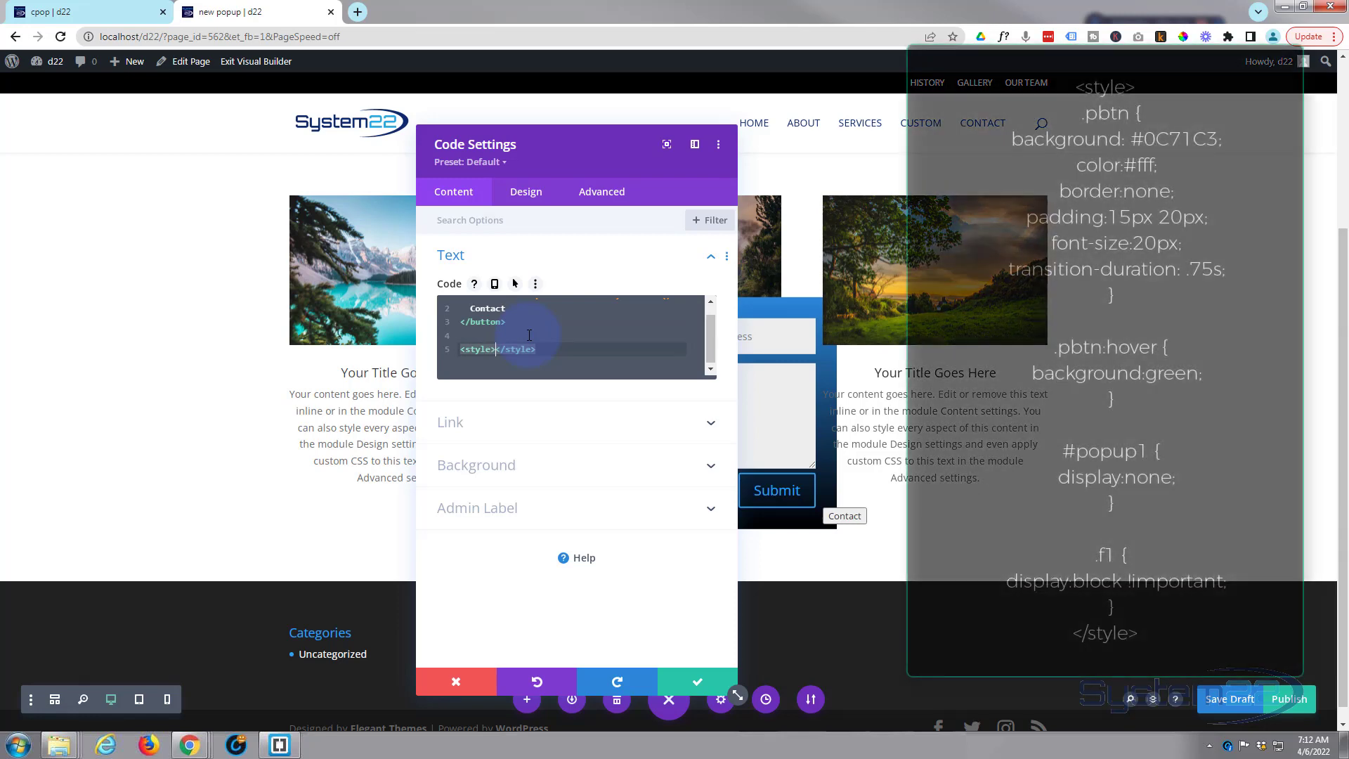
# Step: Start a .pbtn { rule on an empty line inside the style tags
pyautogui.press('Return')
pyautogui.press('Return')
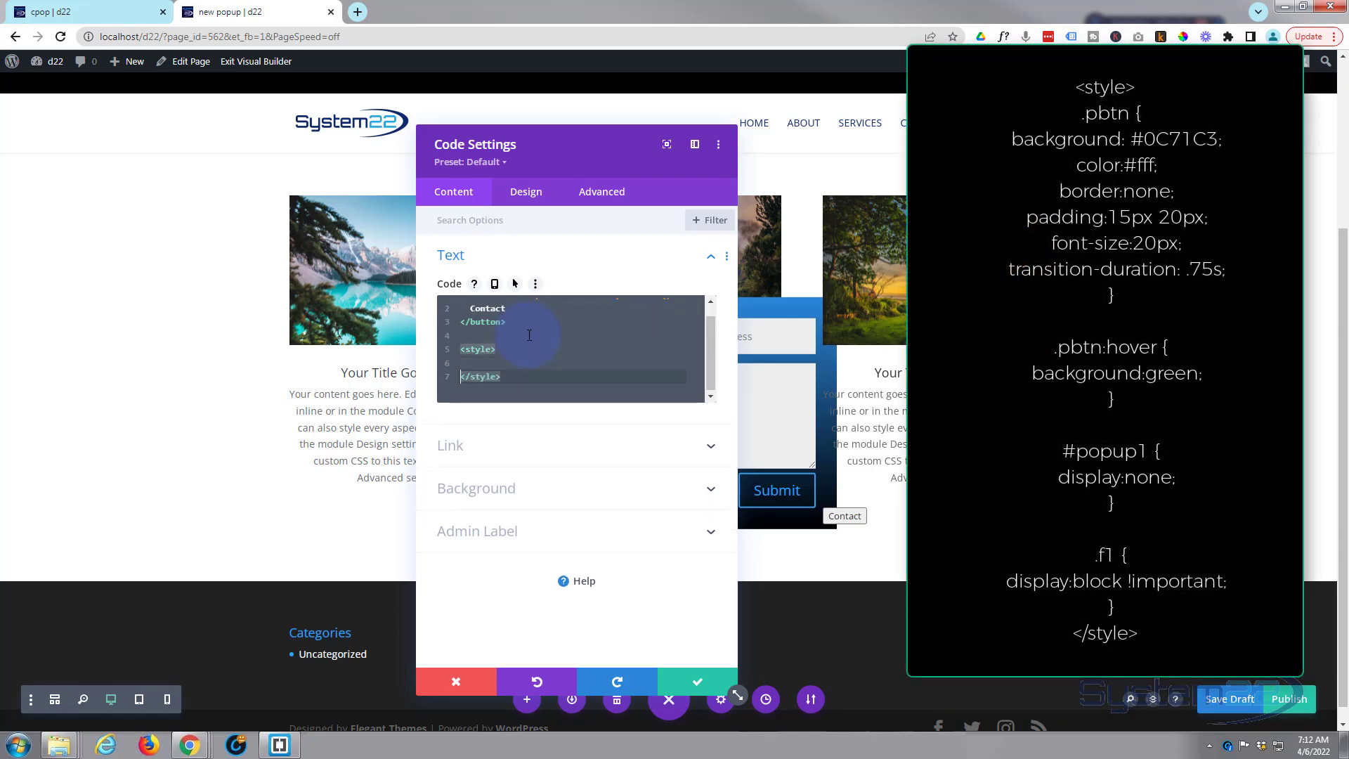
pyautogui.click(484, 362)
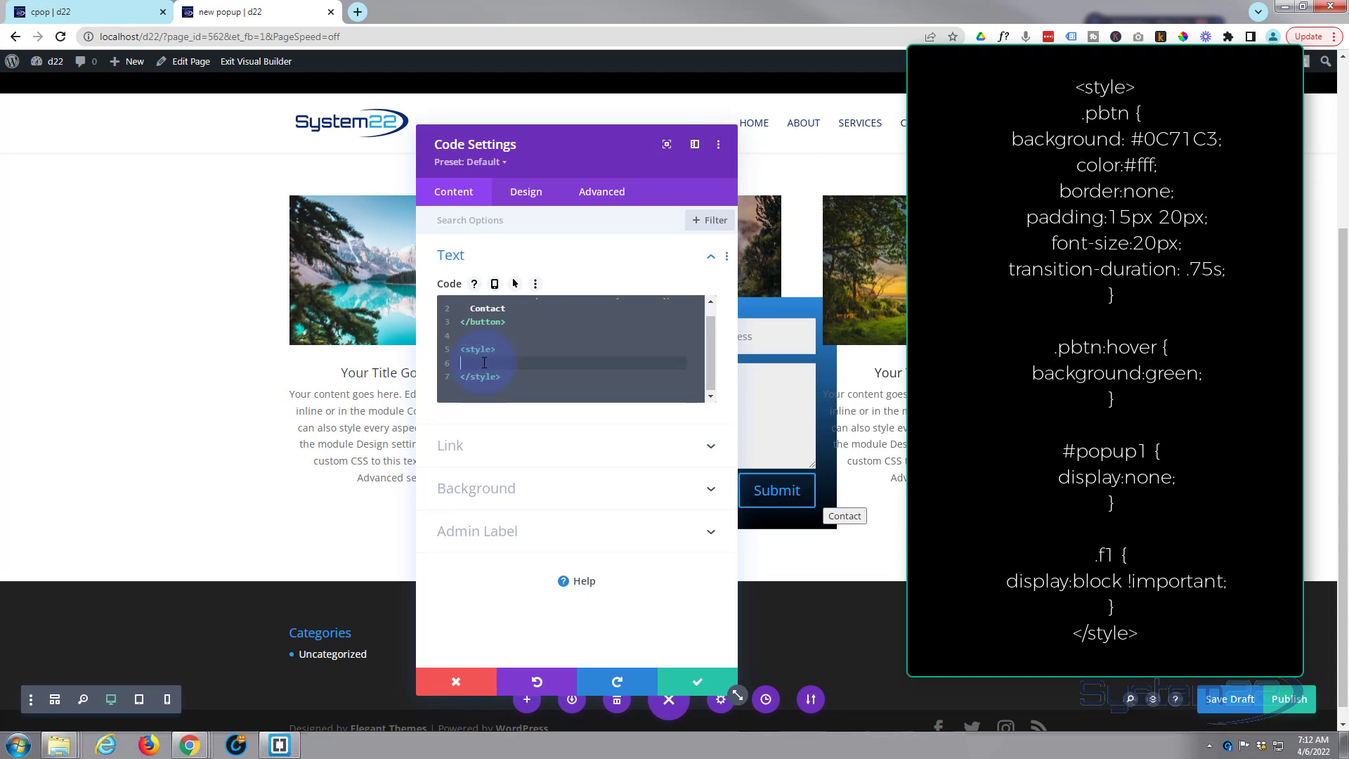
pyautogui.click(547, 335)
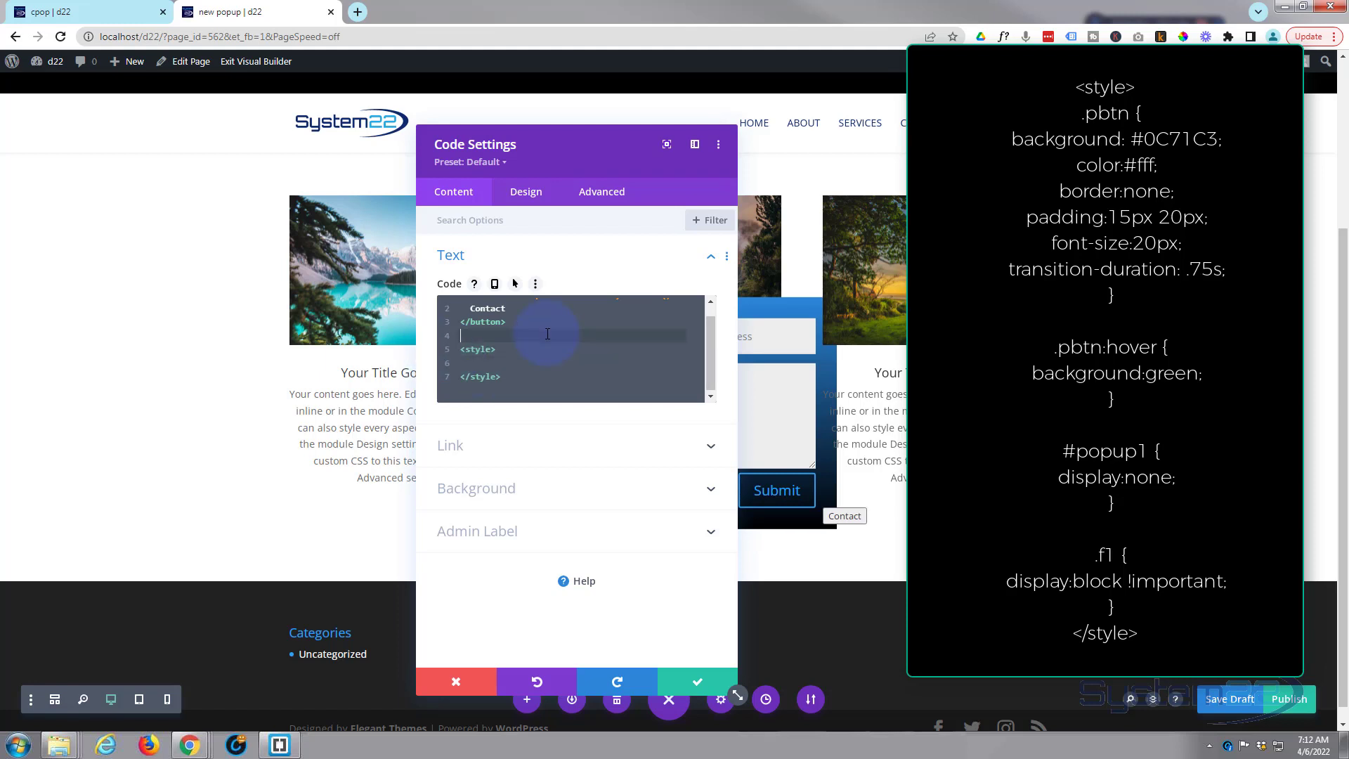
pyautogui.moveTo(711, 338); pyautogui.dragTo(711, 325)
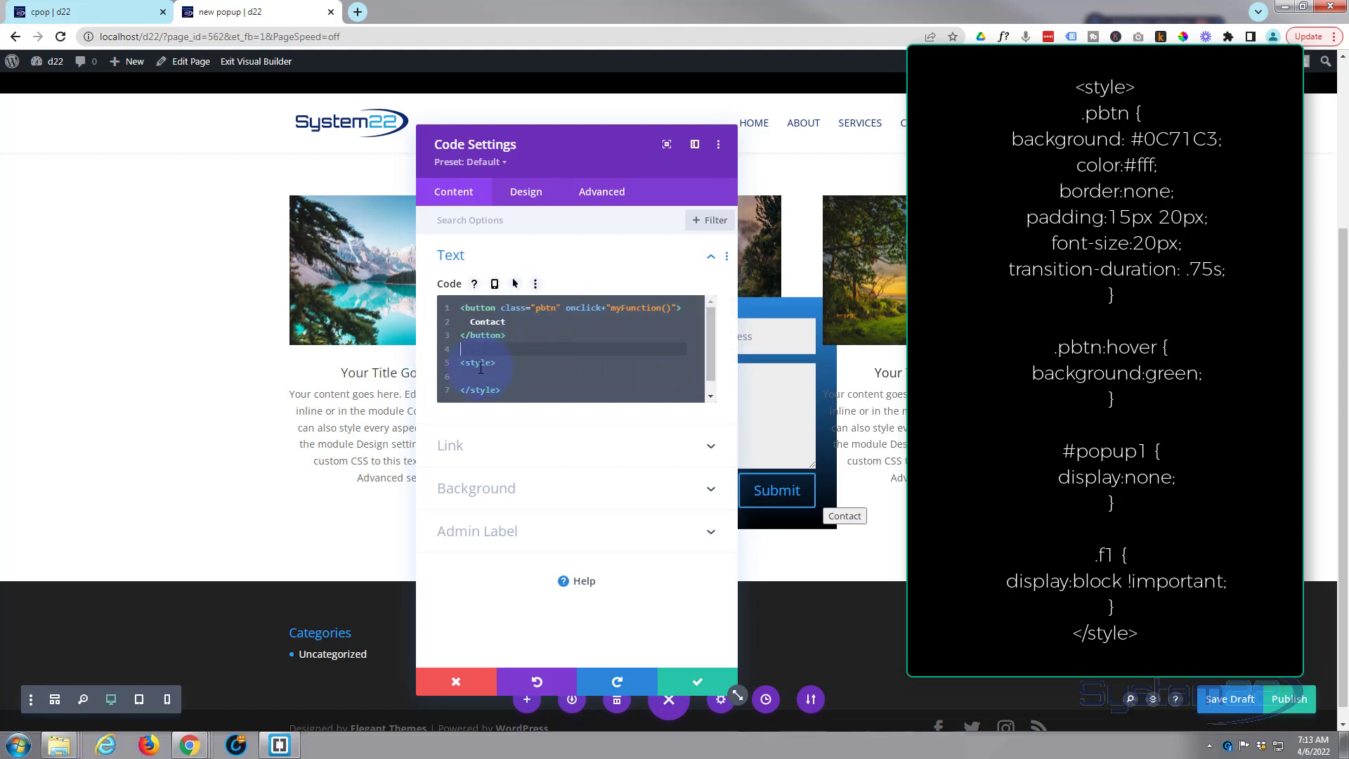
pyautogui.click(529, 379)
pyautogui.write('.pbtn')
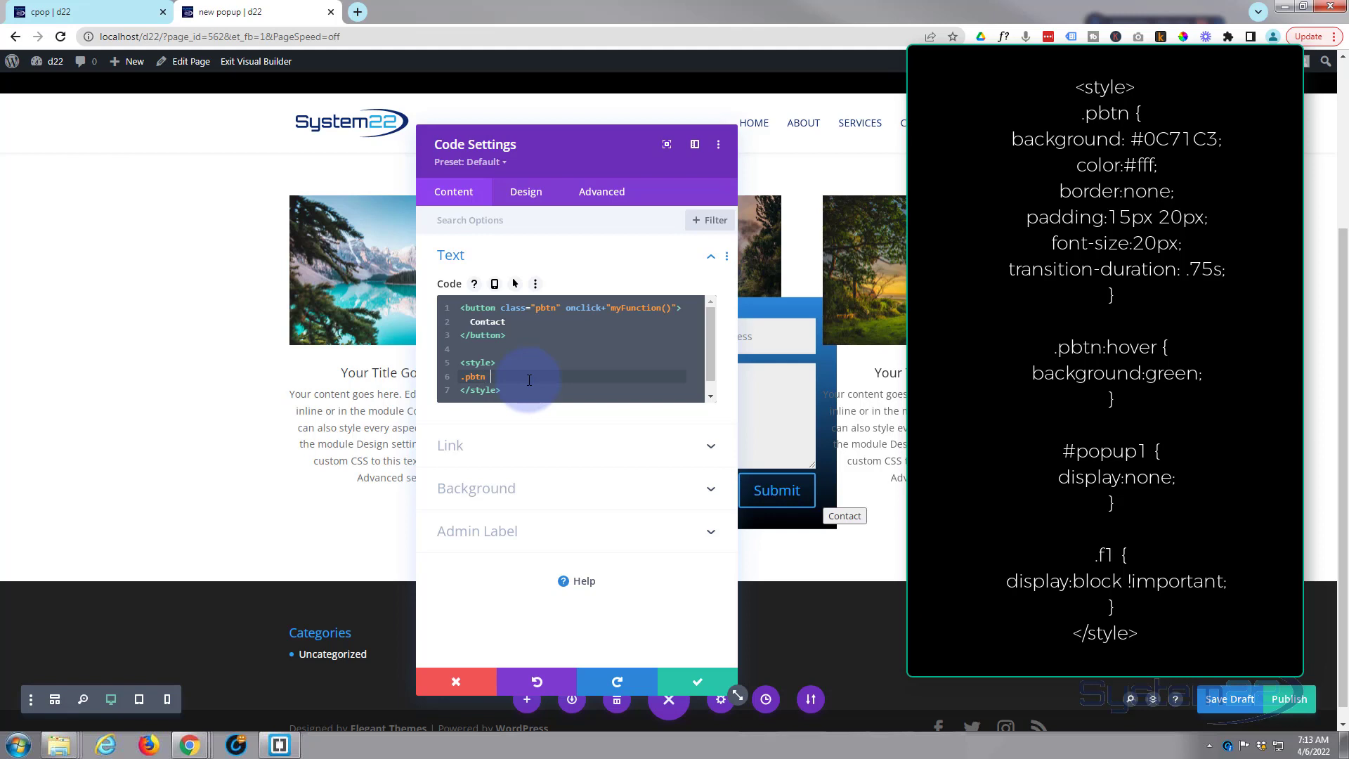
pyautogui.write(' {')
# Step: Give .pbtn a #0C71C3 background, #fff text colour and border:none
pyautogui.press('Return')
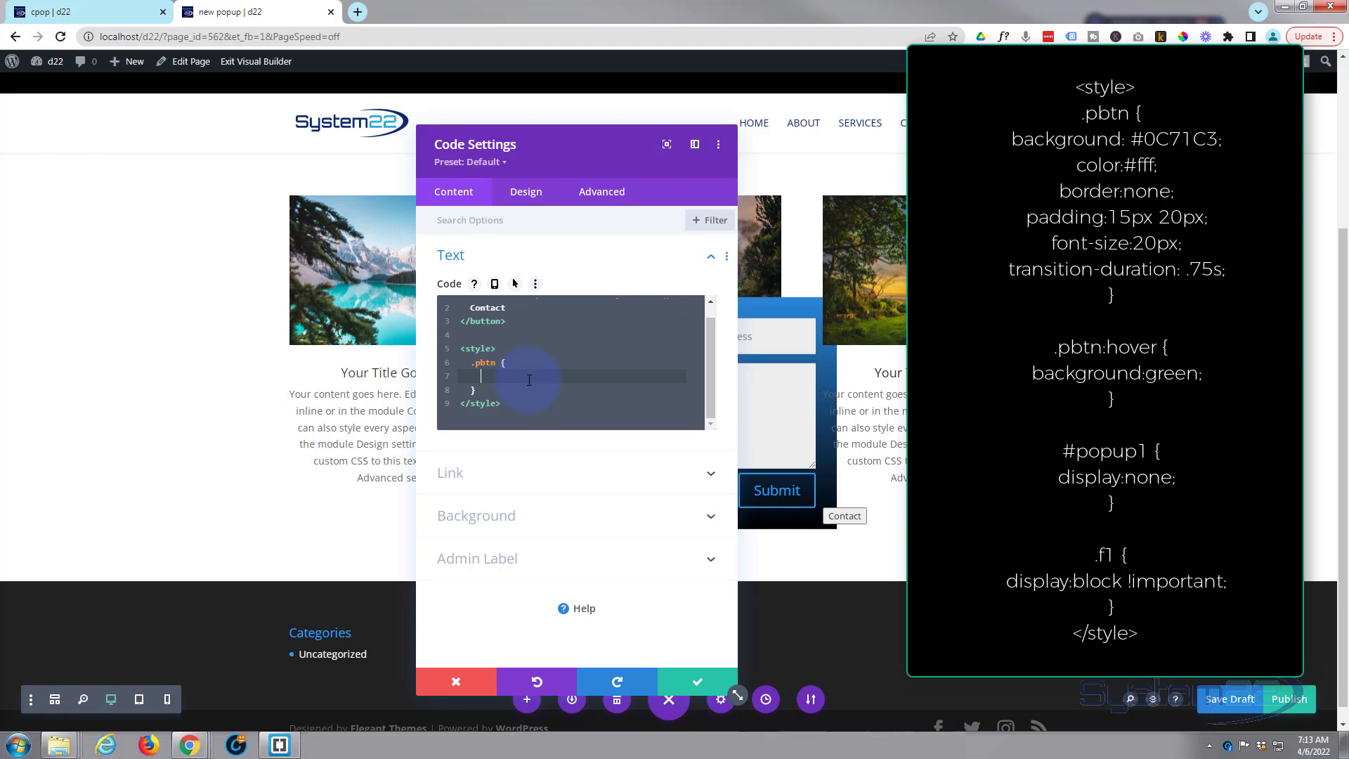
pyautogui.write('background:')
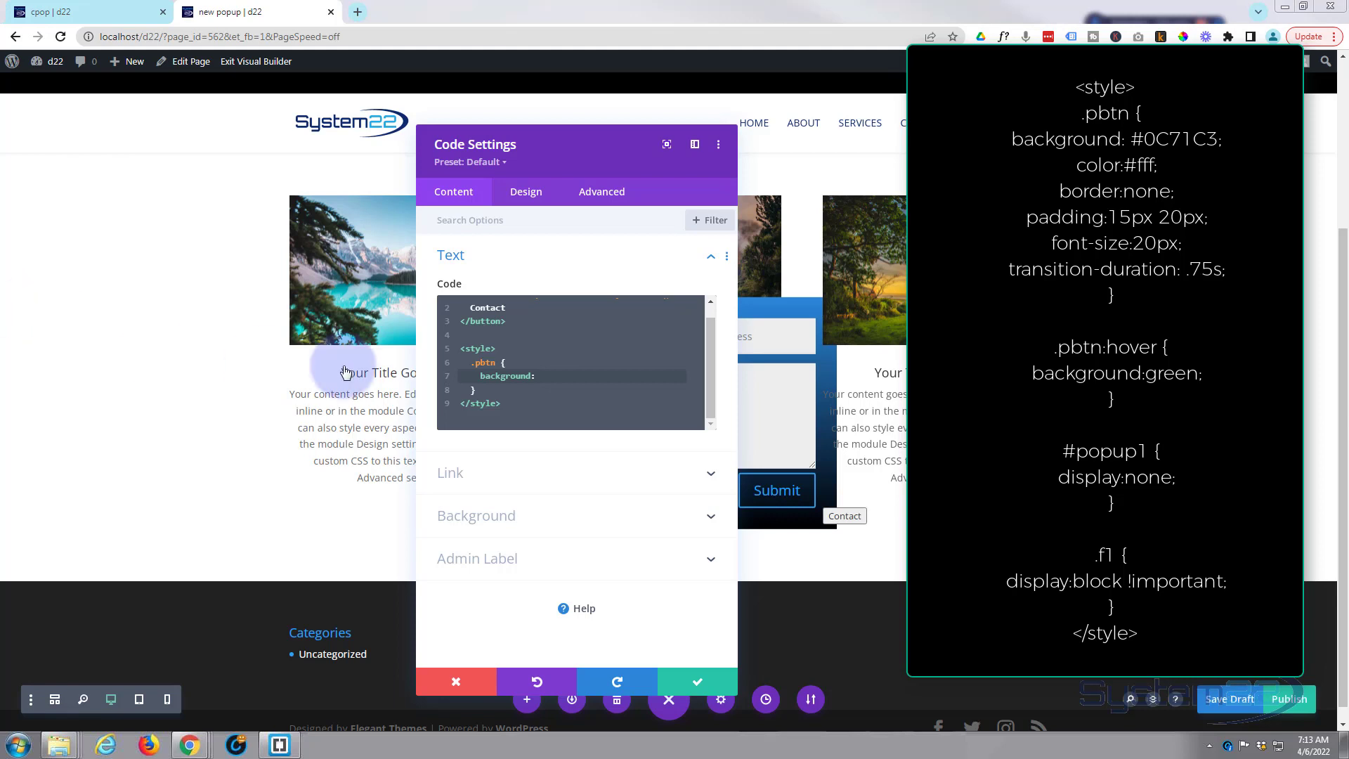
pyautogui.write('#0C71C3')
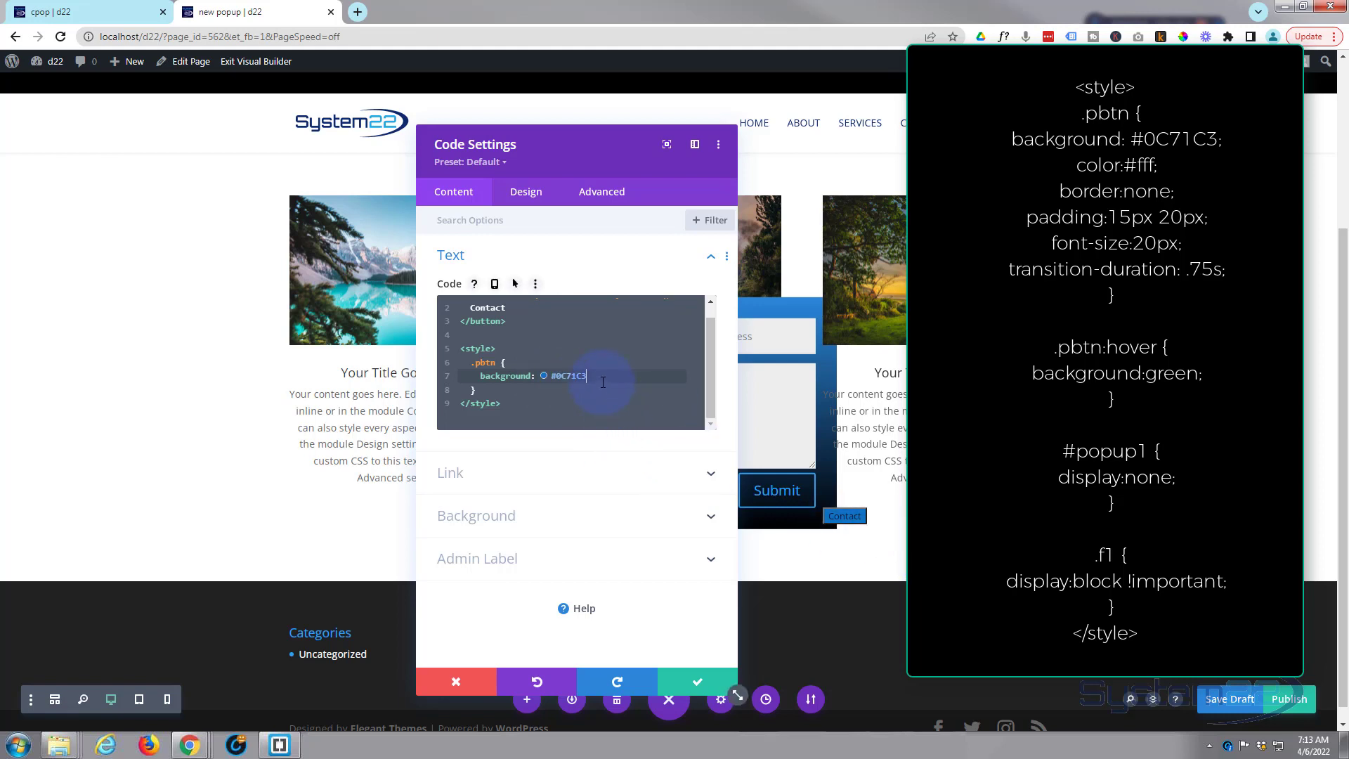
pyautogui.write(';')
pyautogui.press('Return')
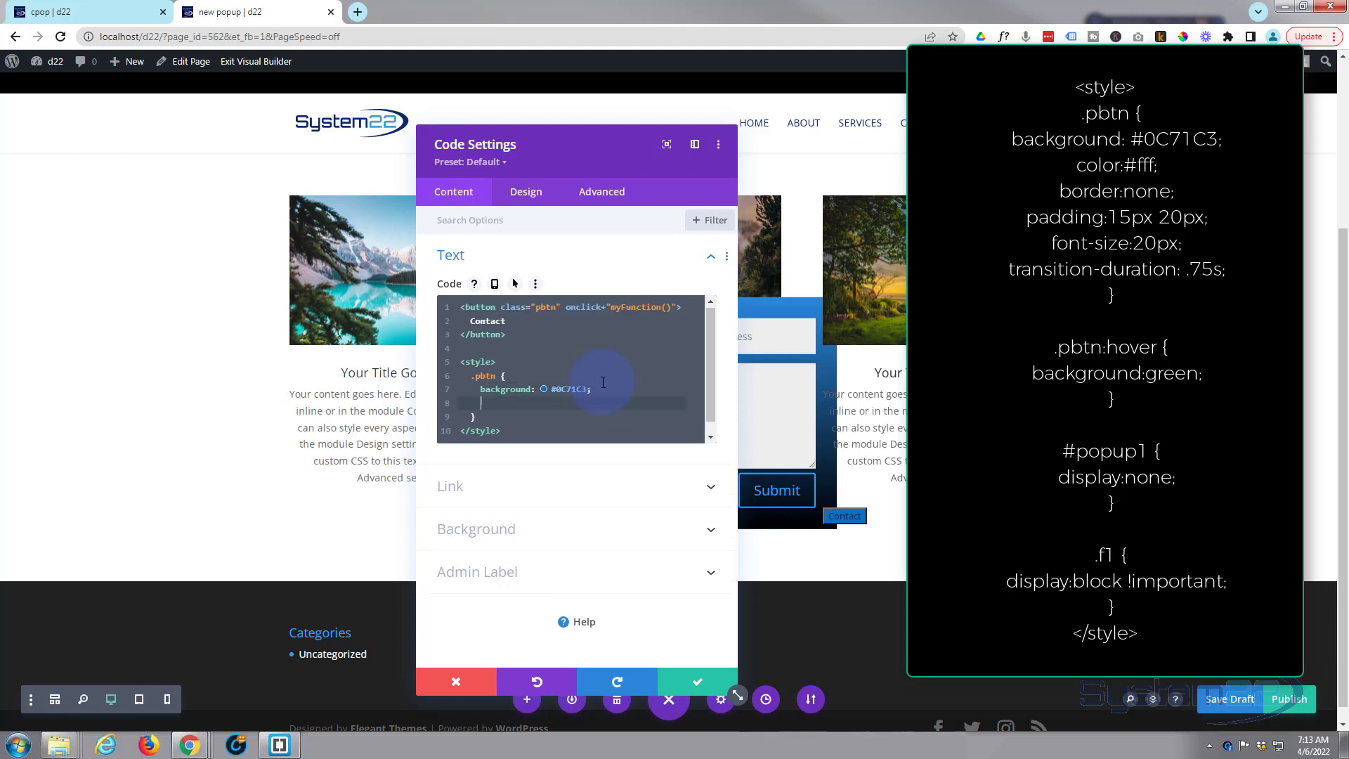
pyautogui.write('color:#fff')
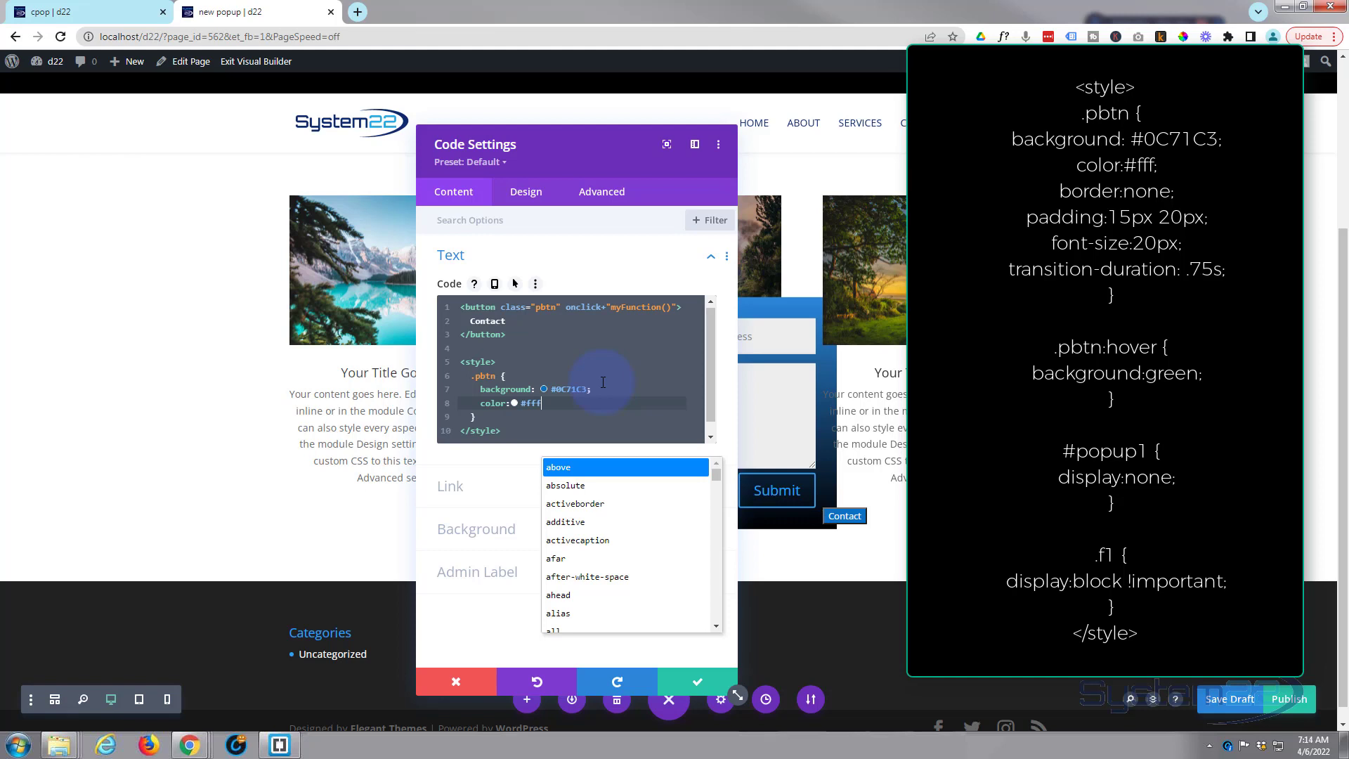
pyautogui.write(';')
pyautogui.press('Return')
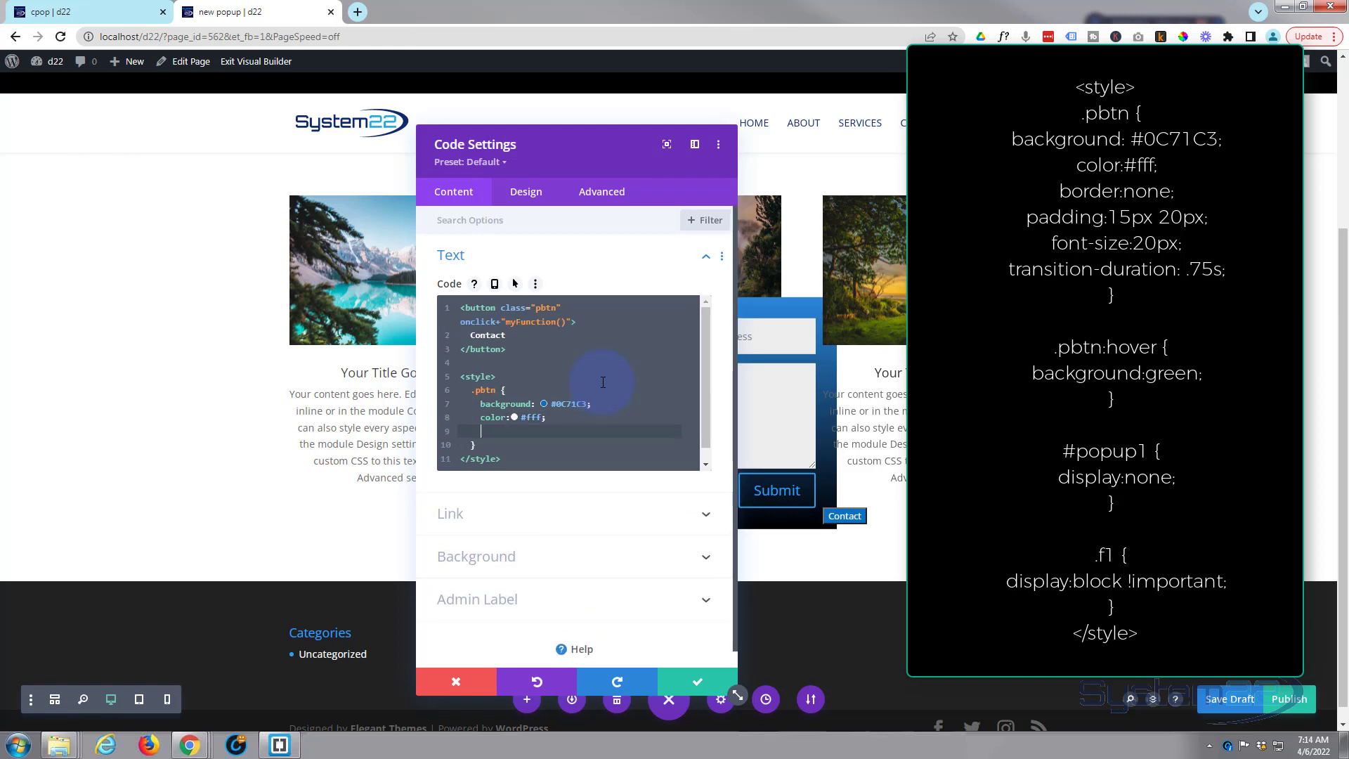
pyautogui.write('border:none;')
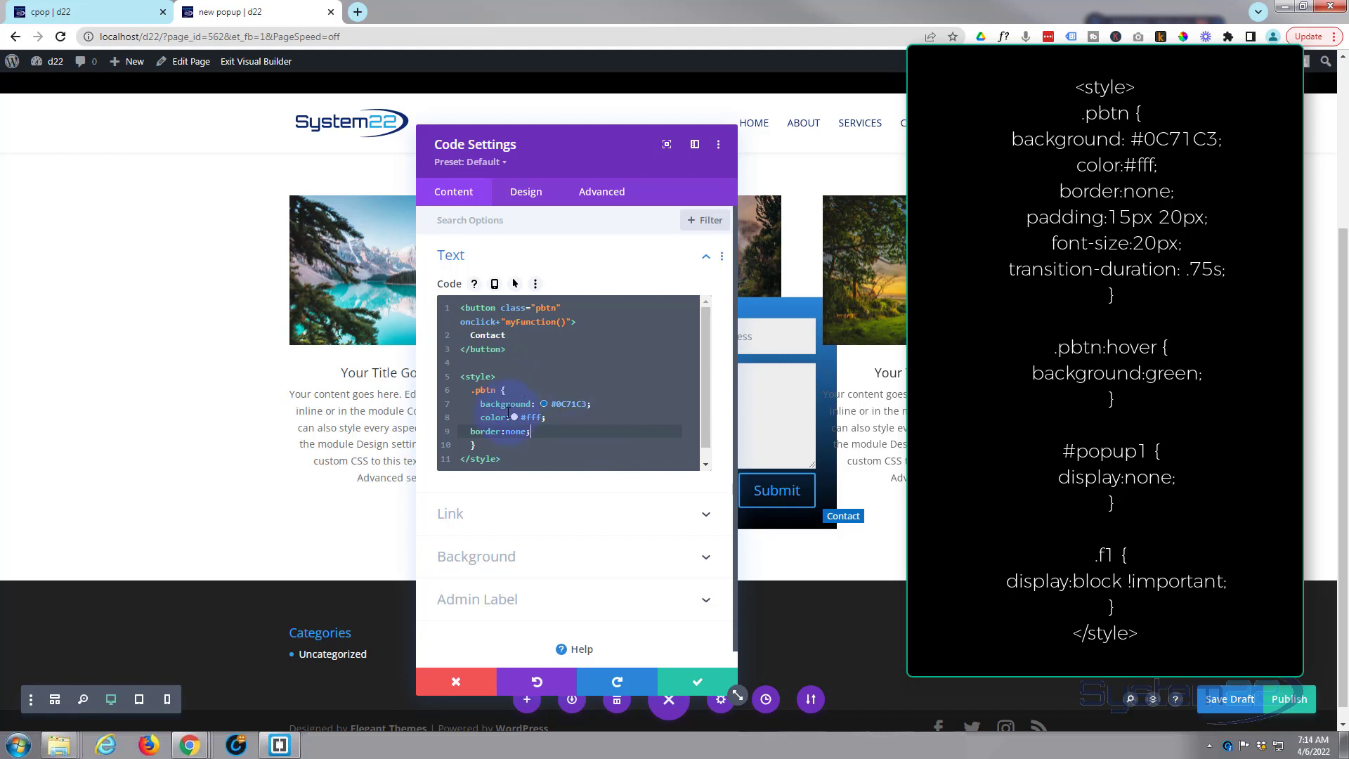
# Step: Indent the border line, then add padding 15px 20px and font-size:20px to .pbtn
pyautogui.press('Home')
pyautogui.press('Return')
pyautogui.write('padding:')
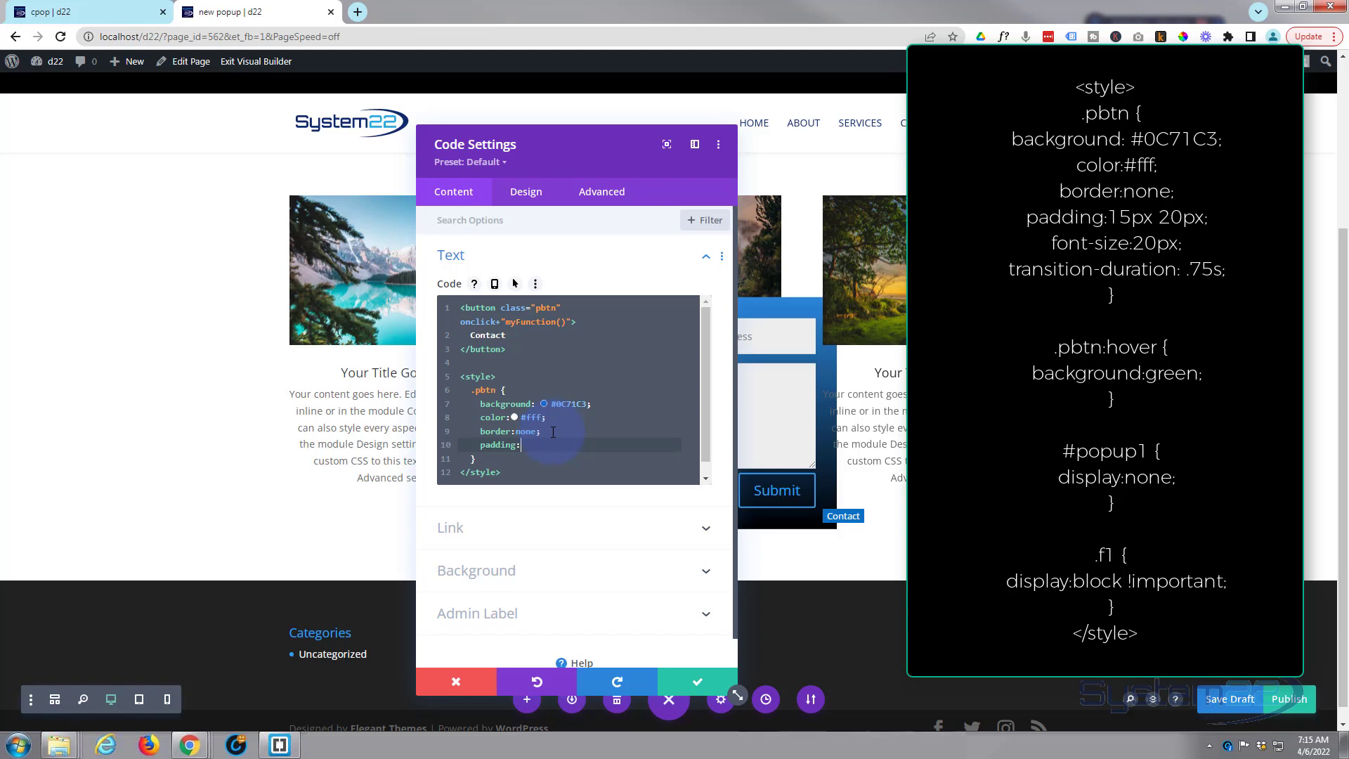
pyautogui.write('15px')
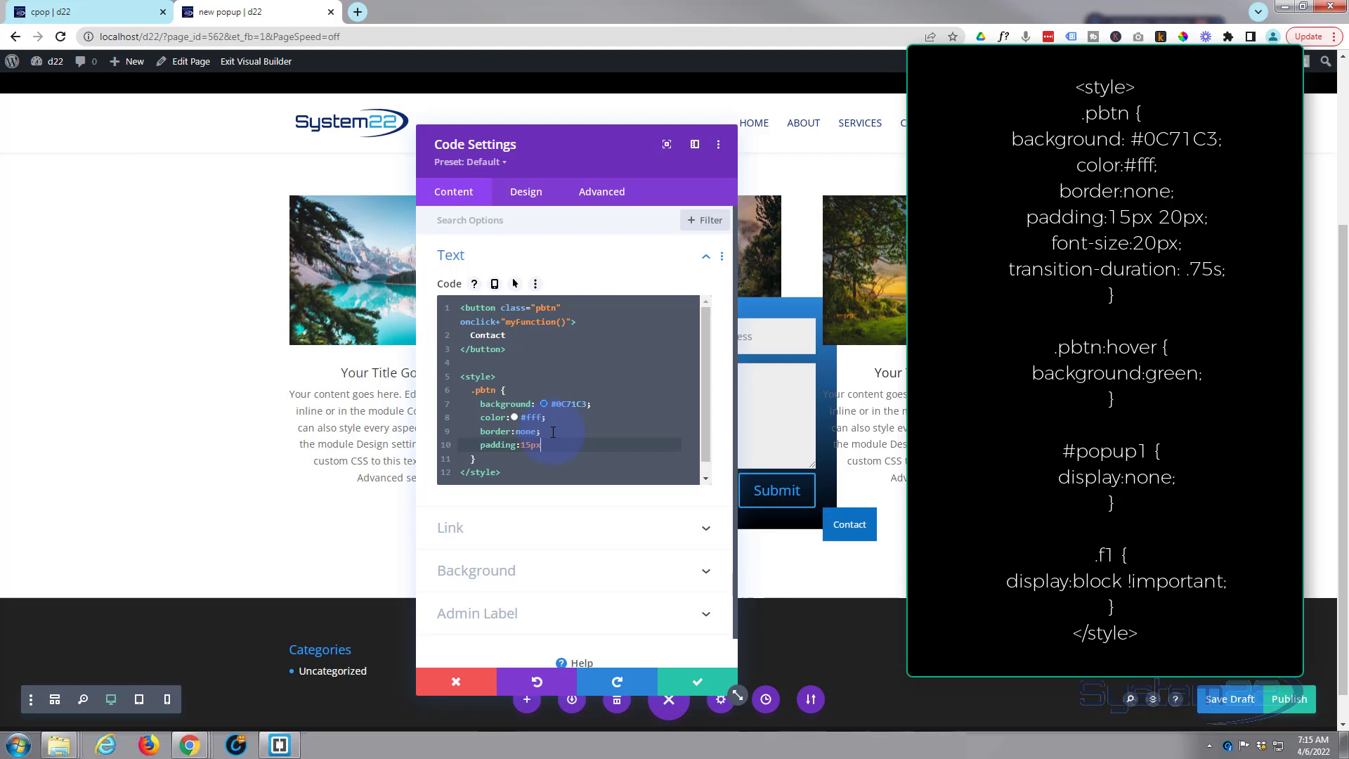
pyautogui.write(';')
pyautogui.write('20px')
pyautogui.click(575, 446)
pyautogui.press('Return')
pyautogui.write('fon')
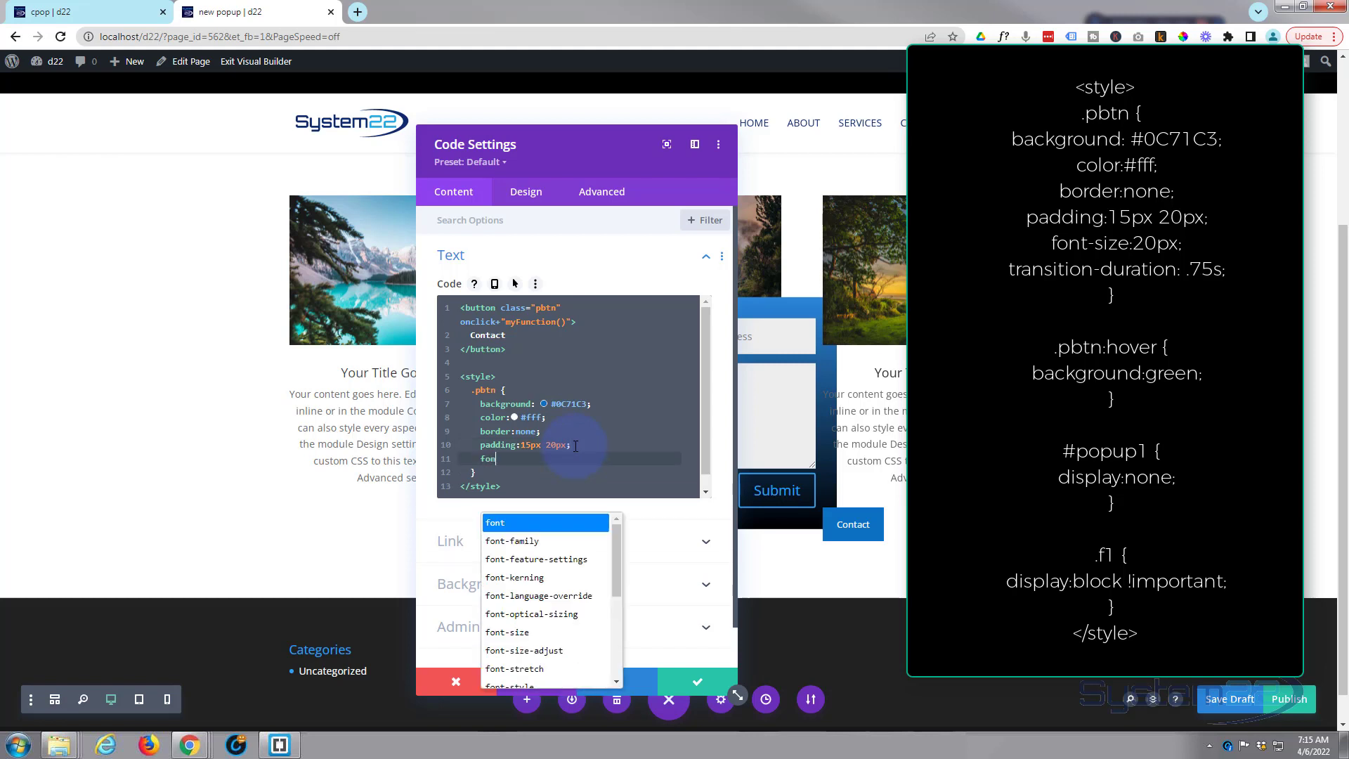
pyautogui.write('t-s')
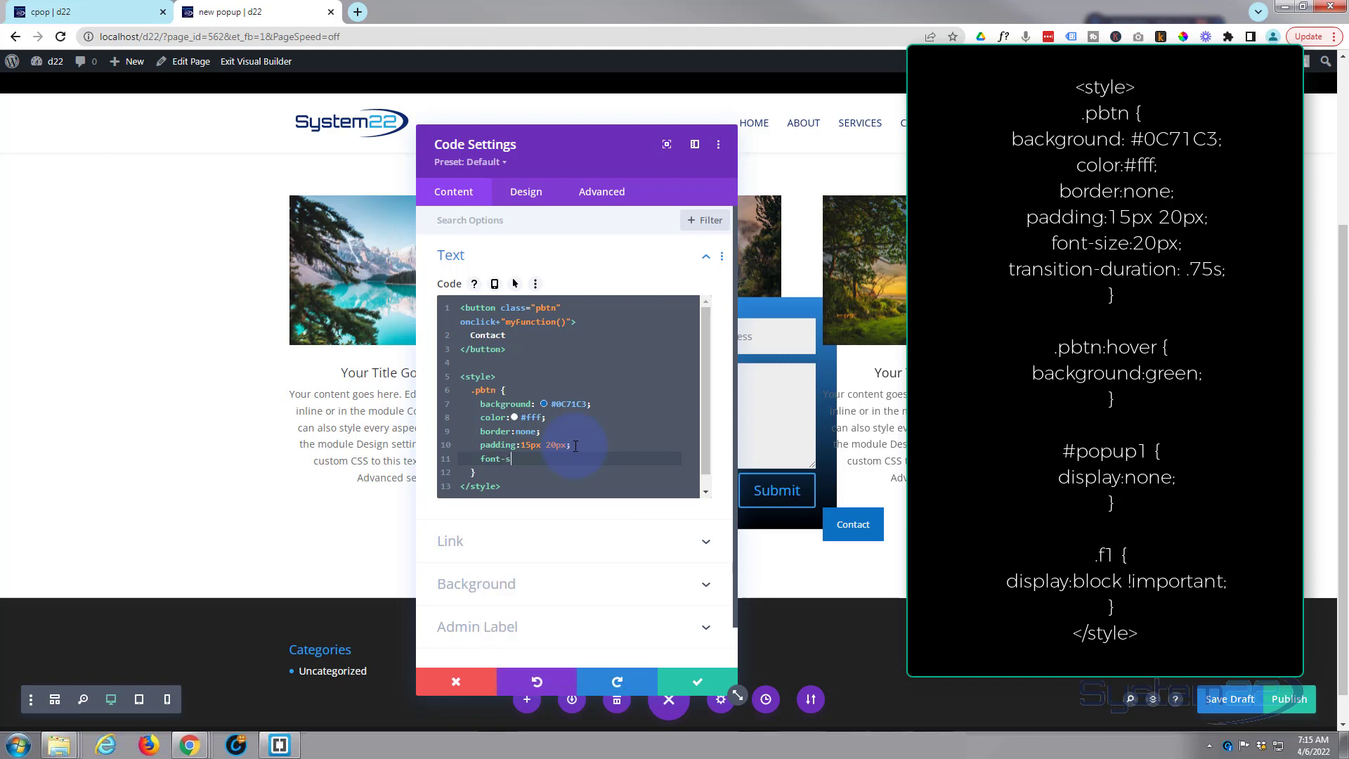
pyautogui.write('ize:20px')
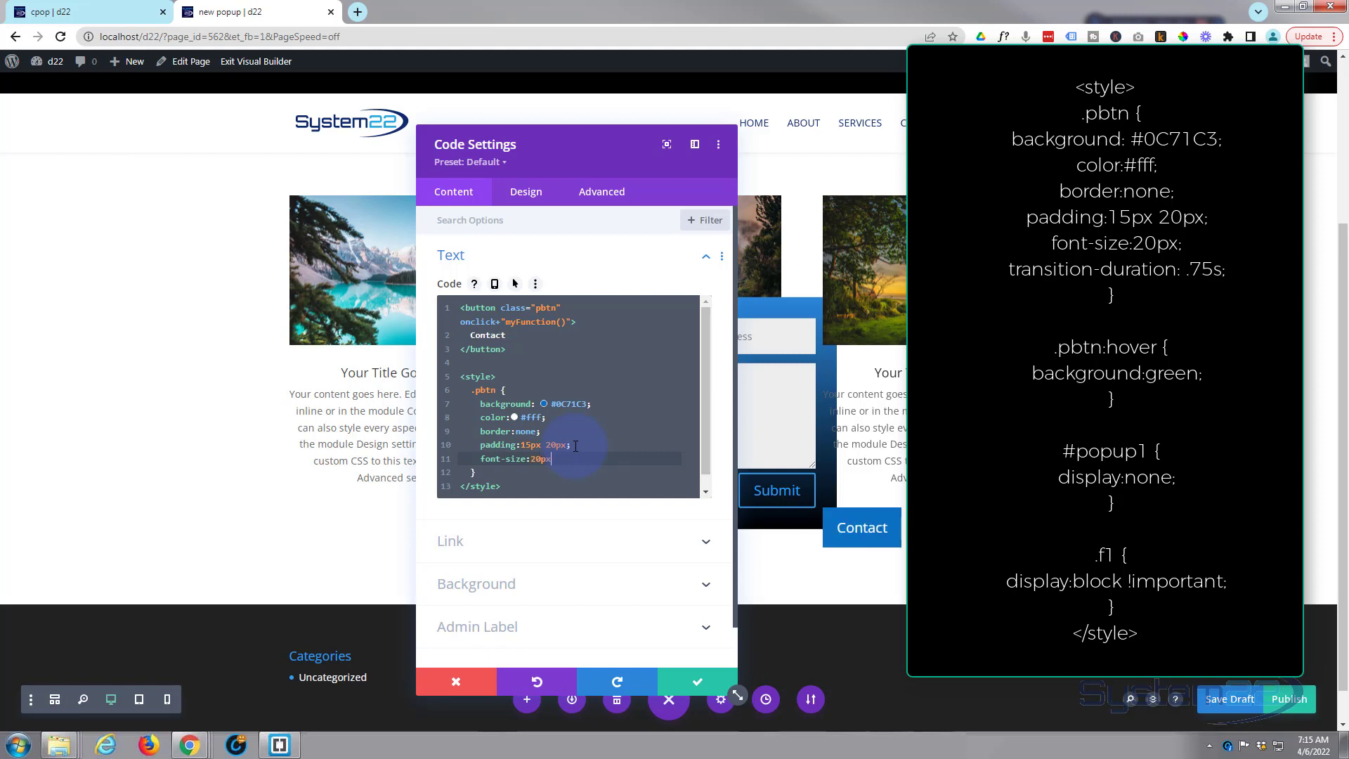
pyautogui.write(';')
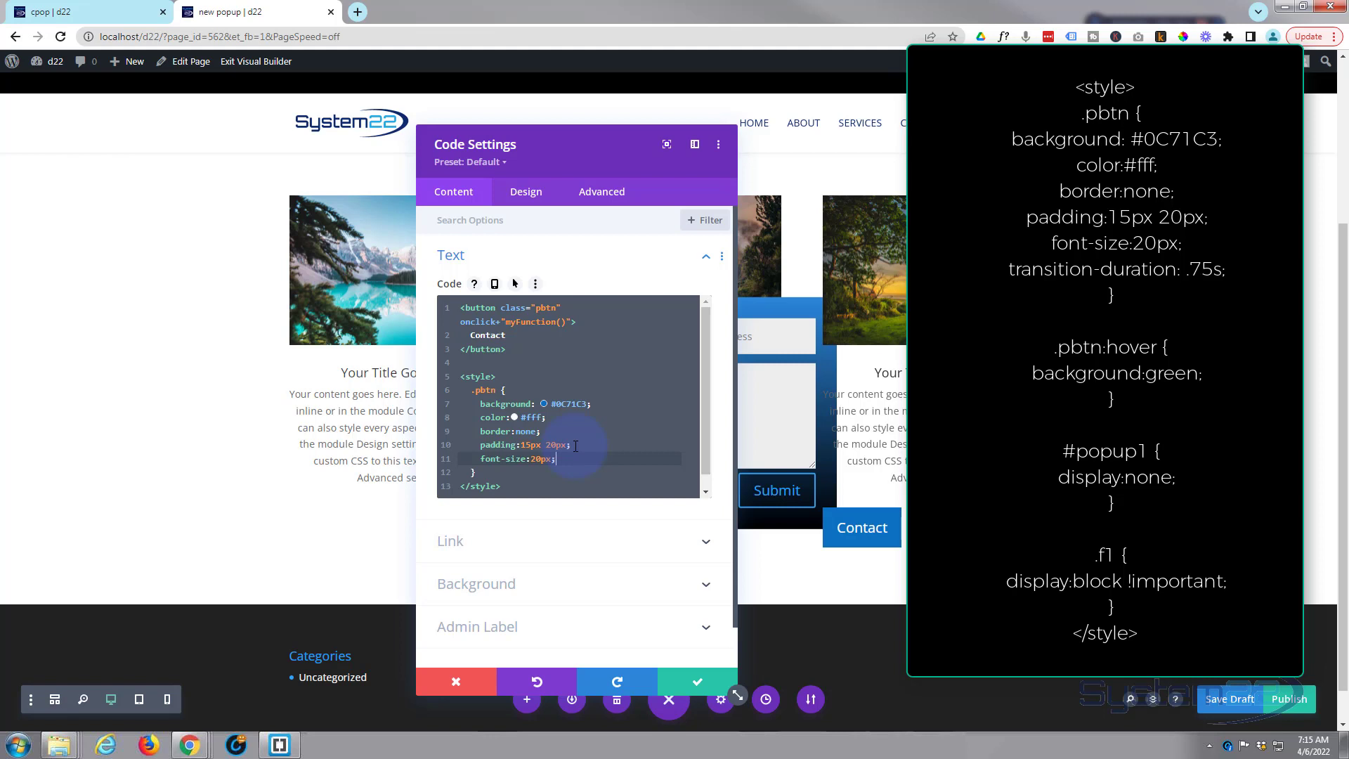